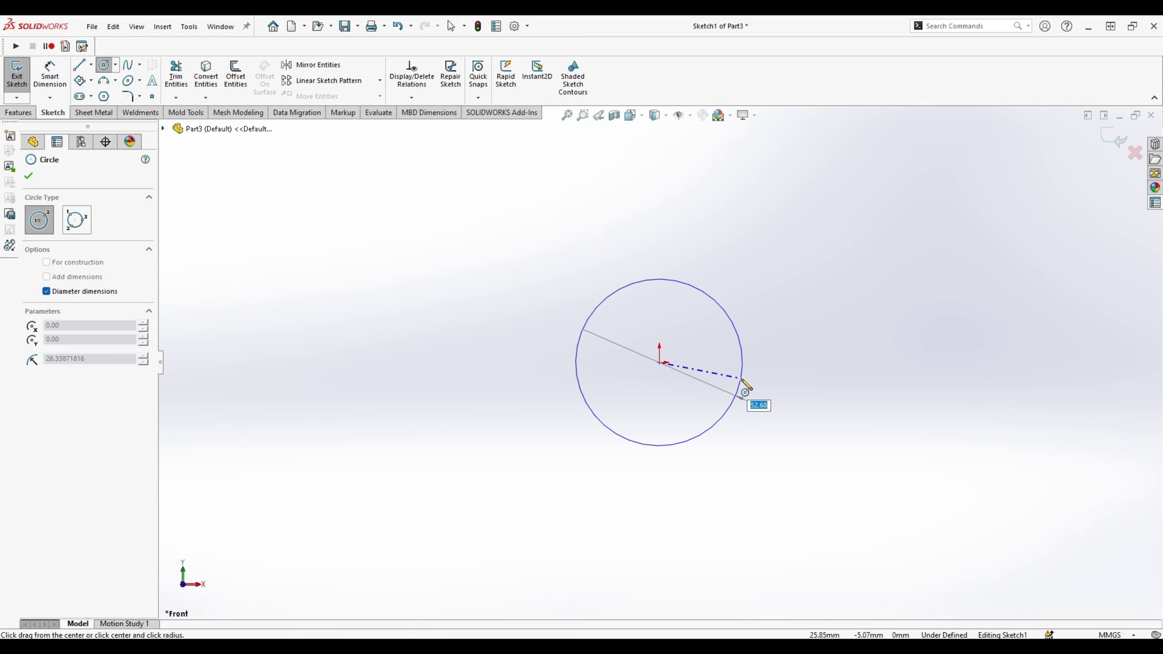
Step: Finish the circle centred on the origin with a diameter of 16 mm
text(16)
key(Return)
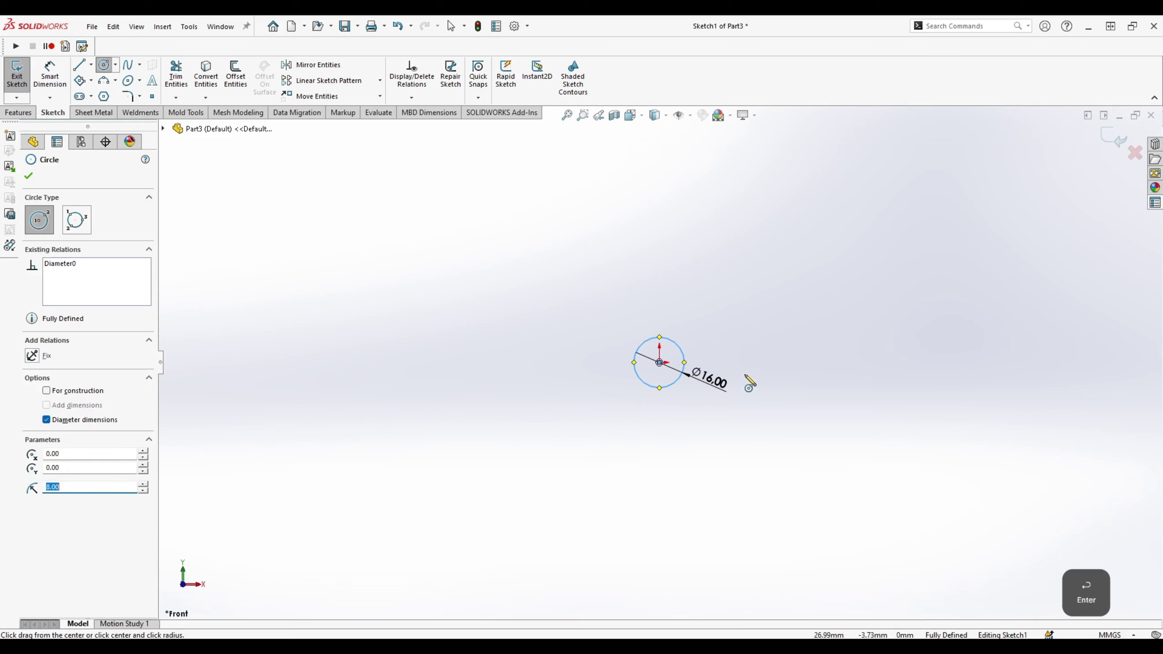
key(Escape)
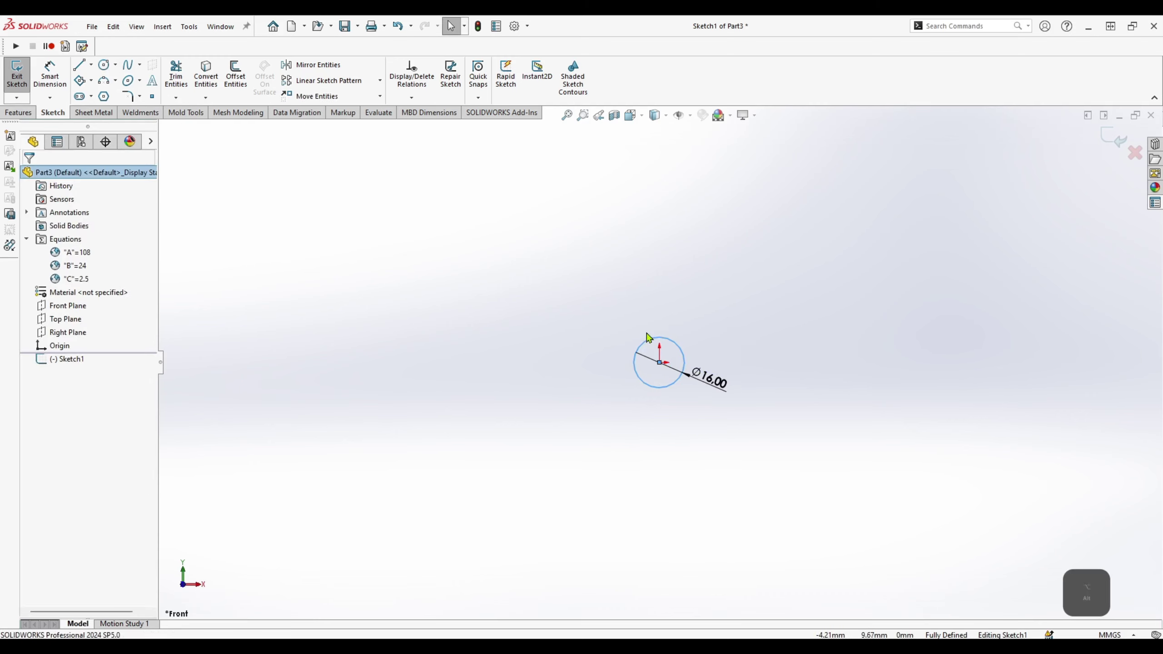
Step: Draw a second circle centred on the origin with a diameter of 28 mm
key(alt+a)
click(660, 363)
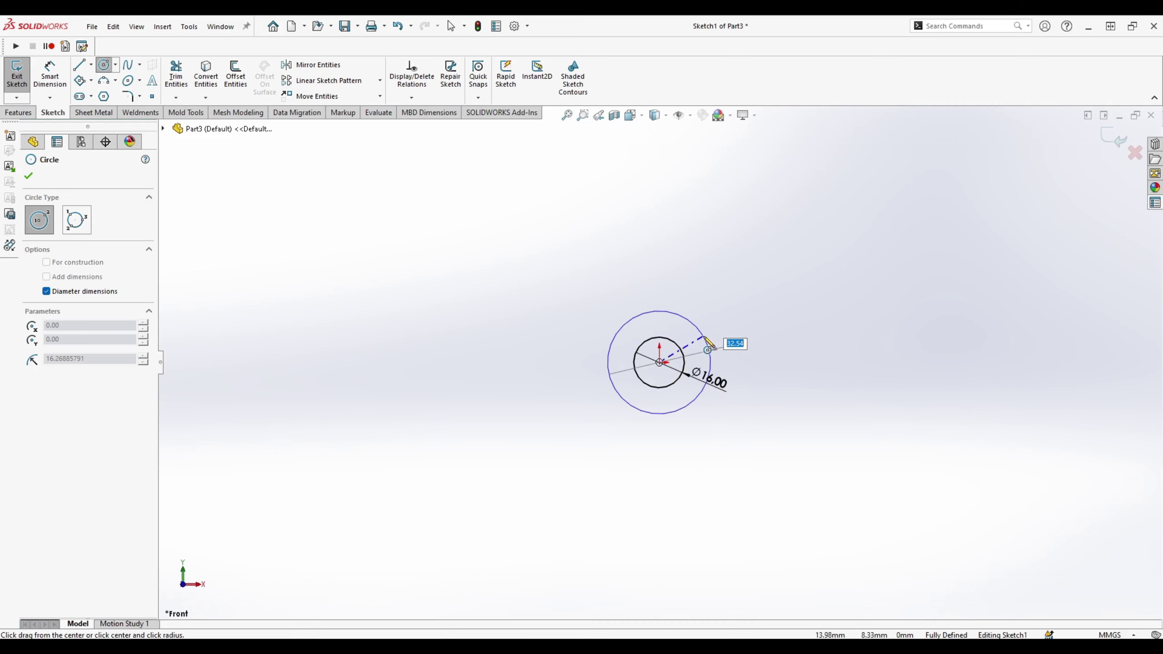
text(28)
key(Return)
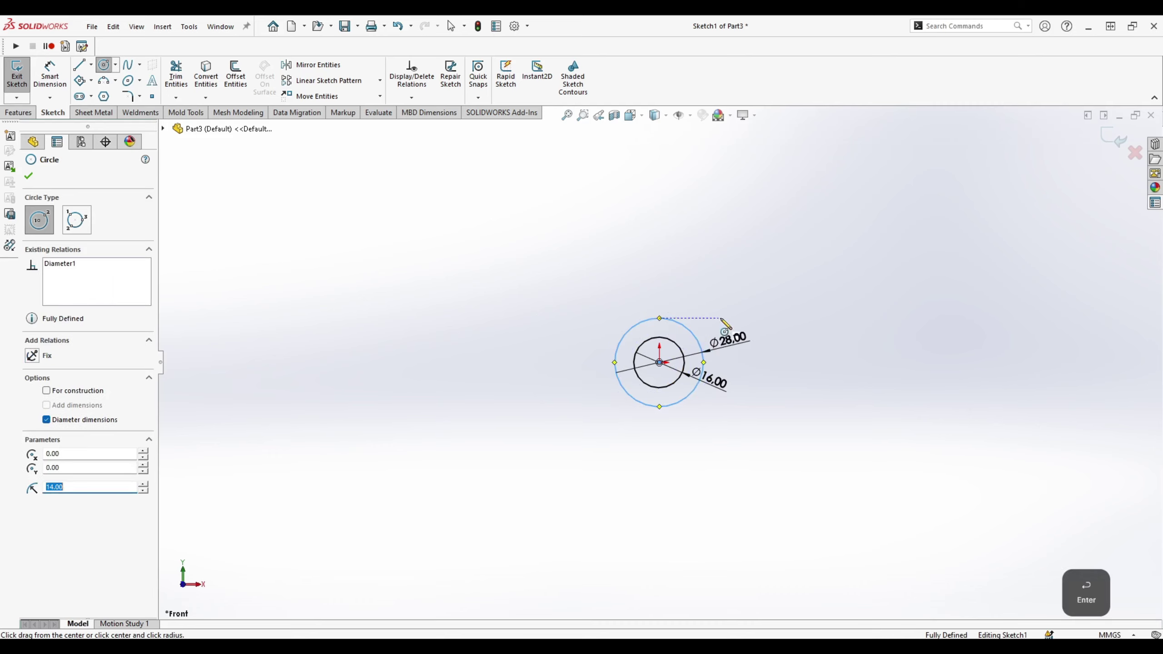
key(Escape)
Step: Draw a third circle centred on the origin, outside the 28 mm circle, with a radius of about 19 mm
key(alt+a)
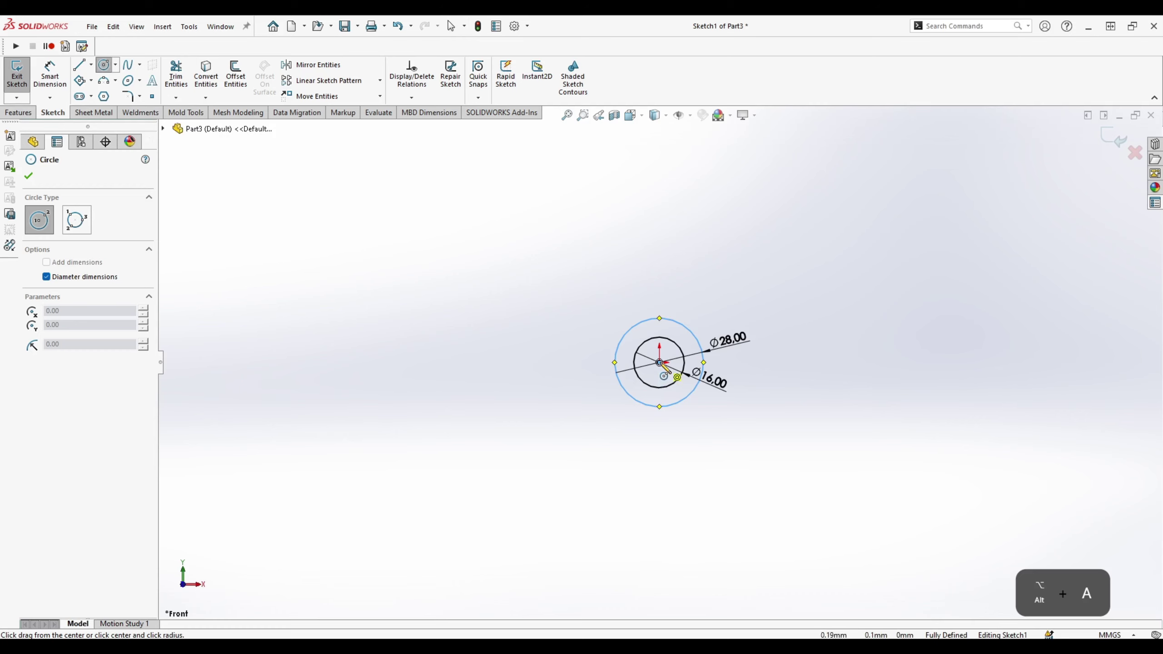
click(659, 362)
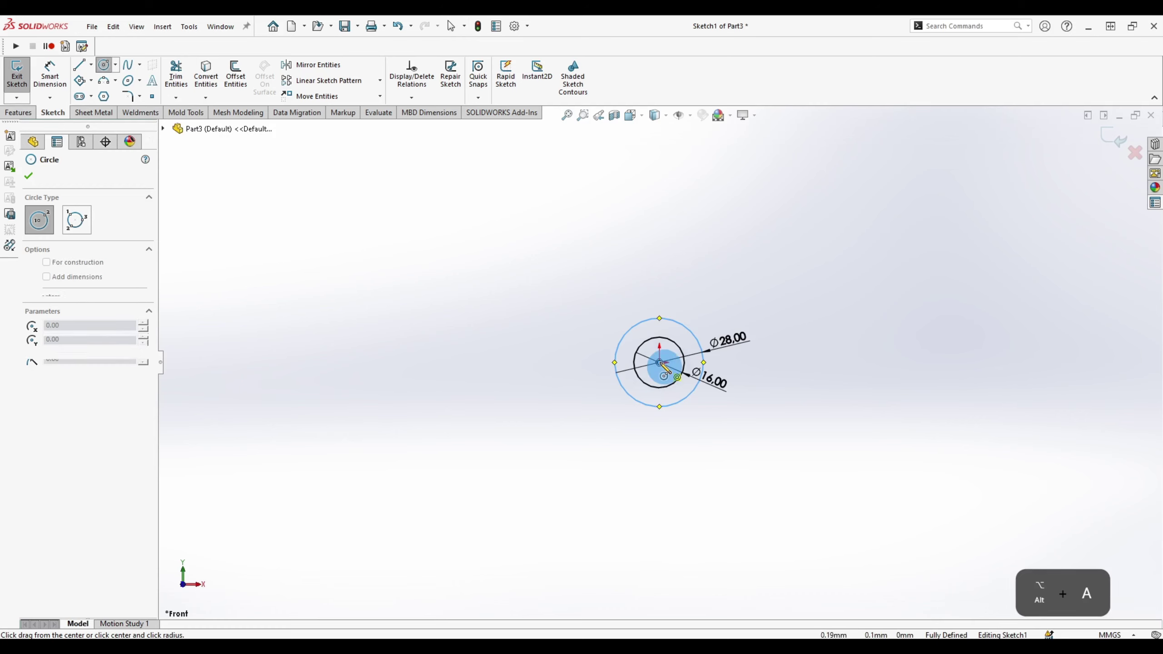
click(703, 325)
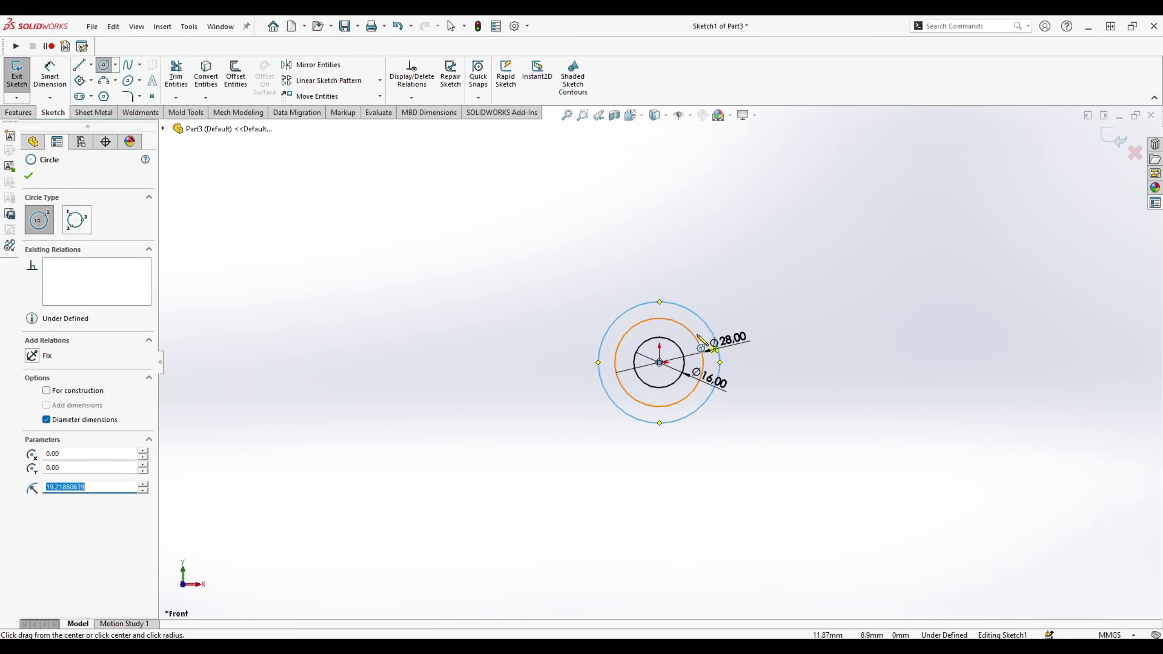
Step: Dimension the radial gap between the 28 mm circle and the circle around it, linking it to the global variable "C"
key(d)
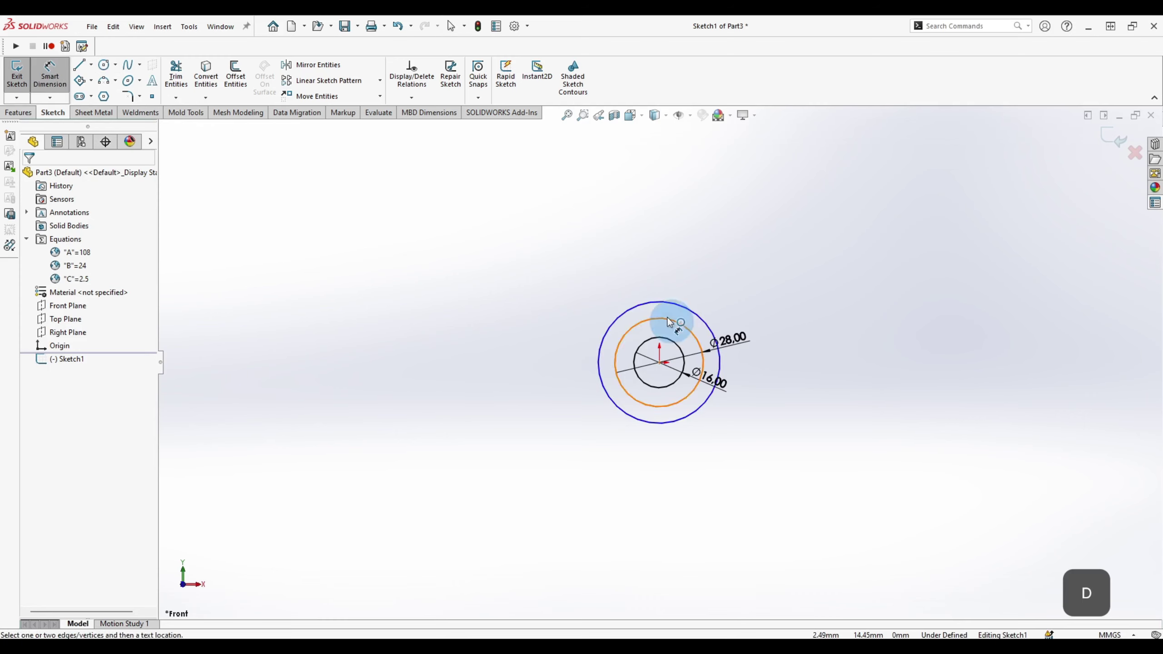
click(667, 318)
click(670, 305)
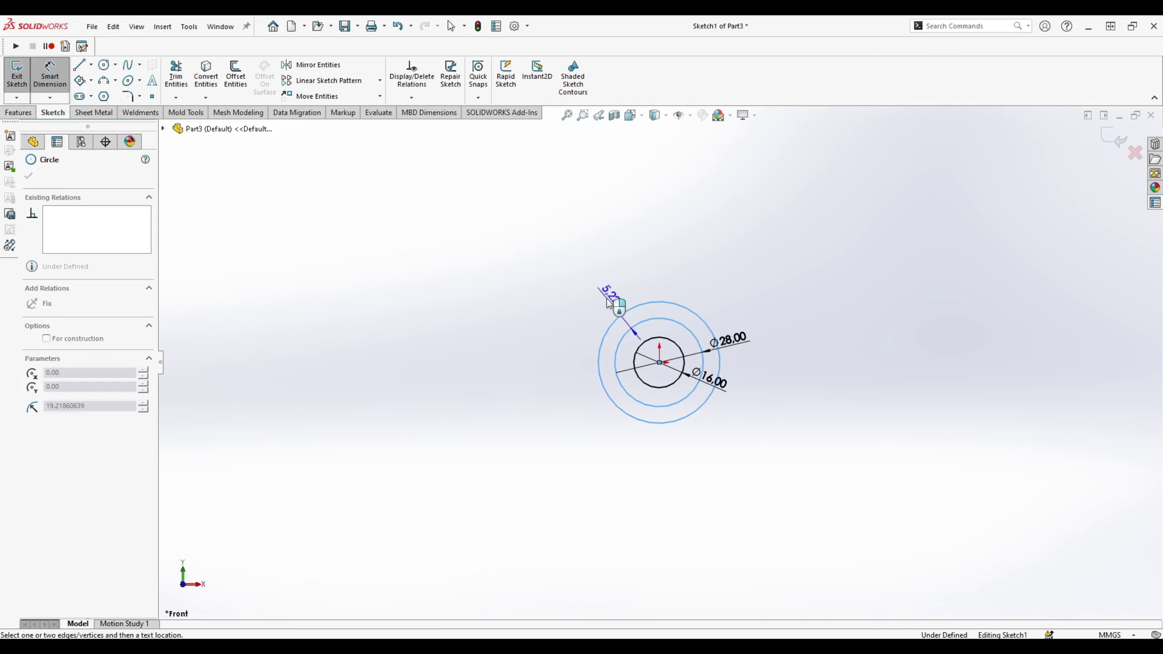
click(594, 295)
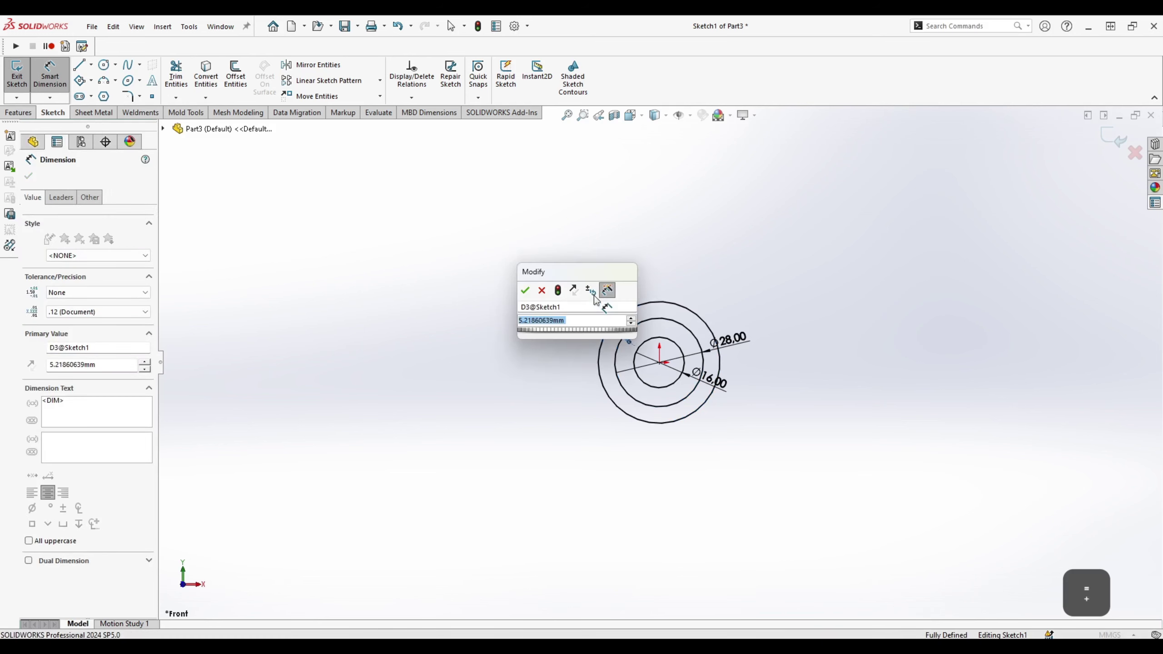
text(=C)
key(Down)
key(Return)
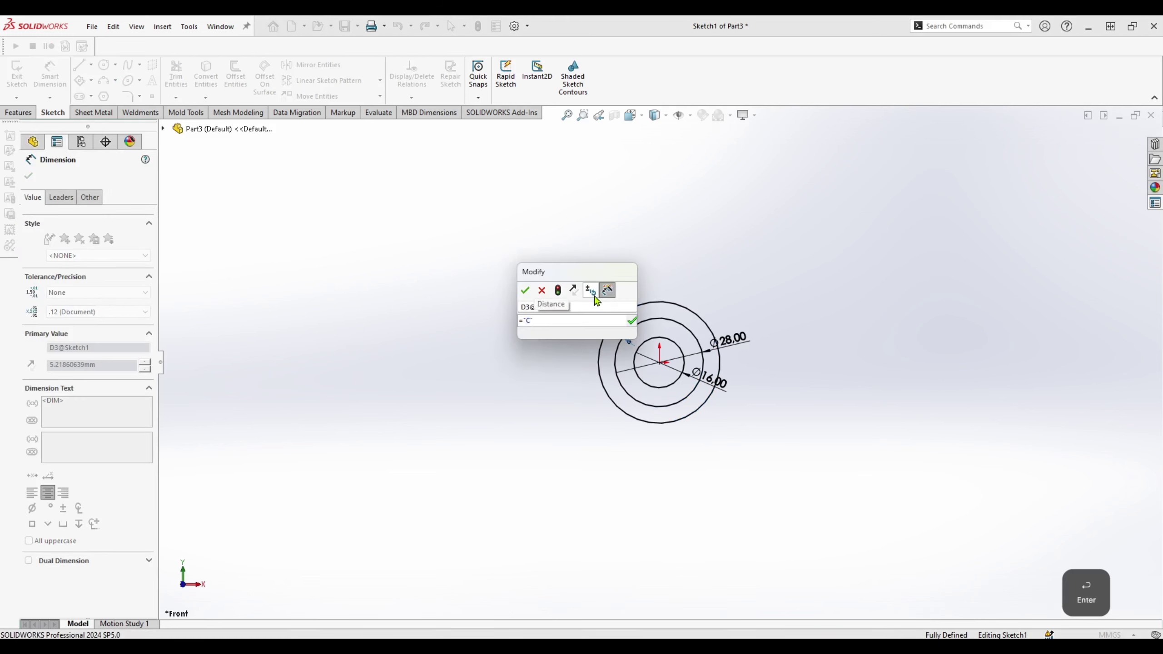
key(Return)
key(Return)
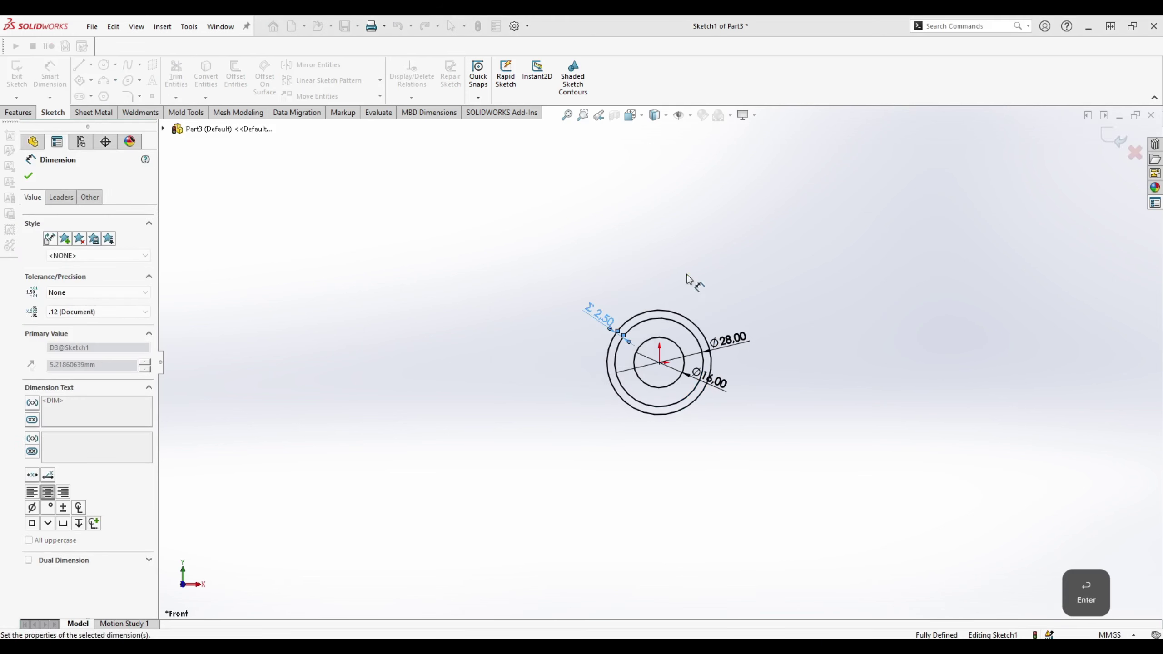
key(Escape)
Step: Draw two larger circles centred on the origin, with radii of about 36 mm and 40 mm
key(alt+a)
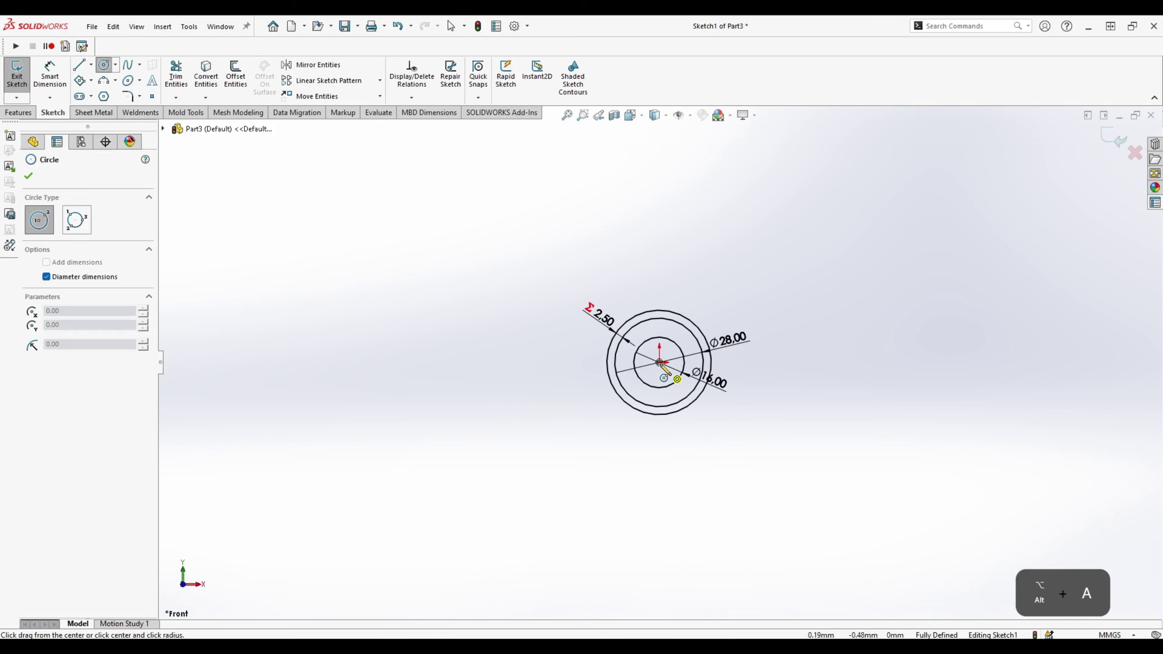
click(660, 363)
click(678, 250)
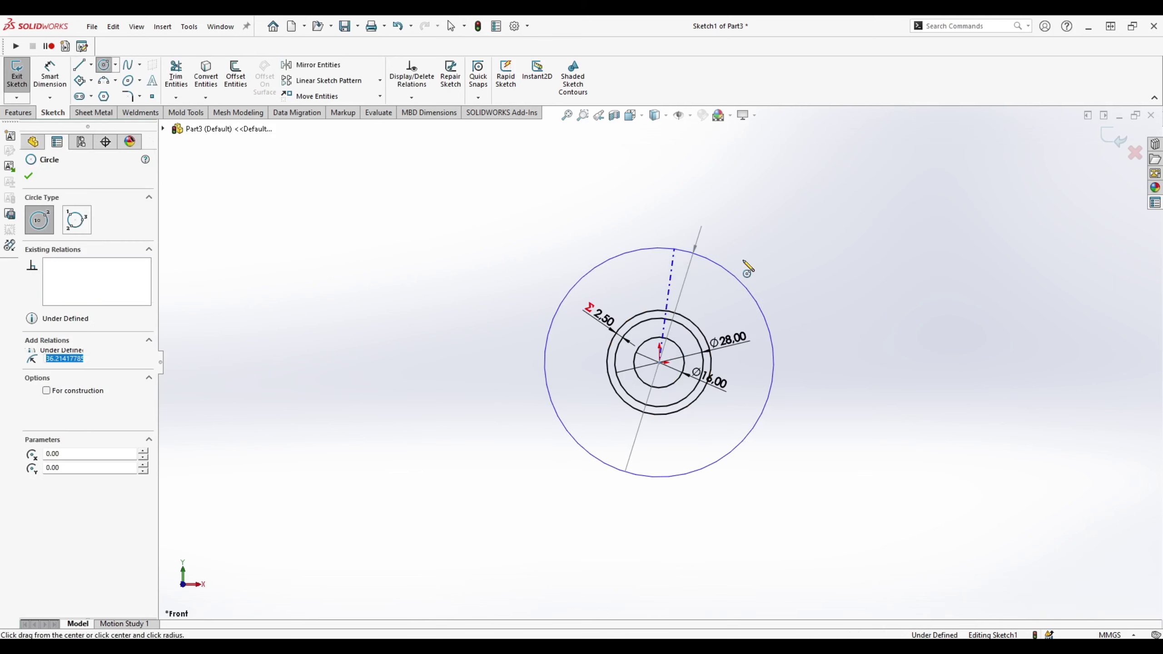
key(Escape)
key(alt+a)
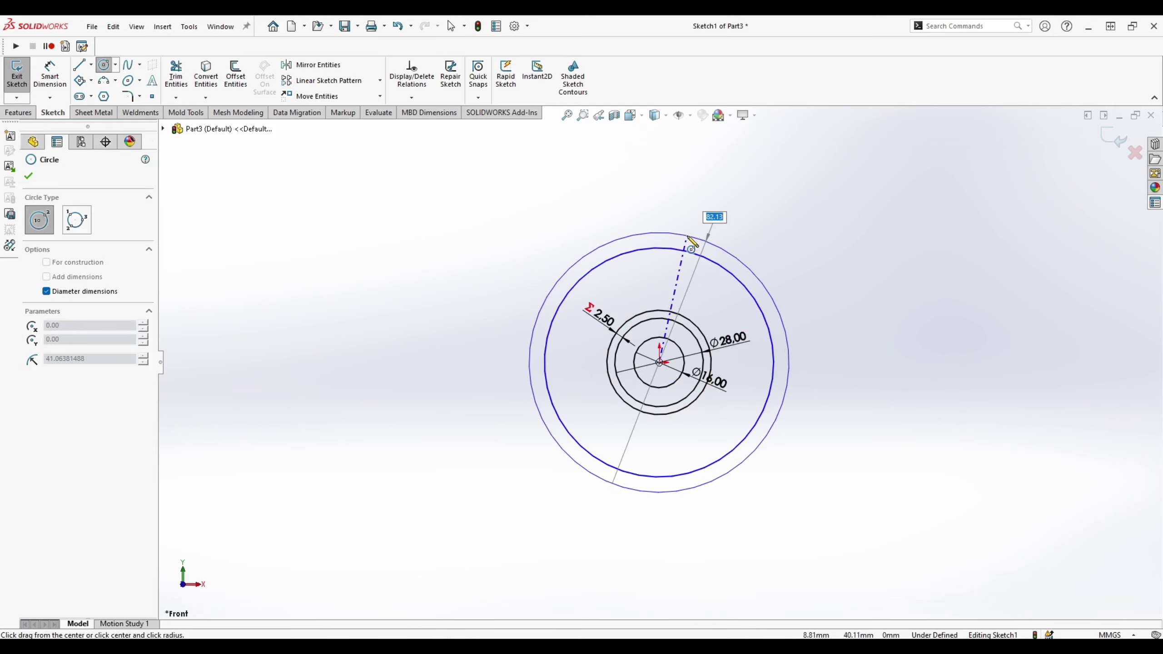
click(689, 243)
key(Escape)
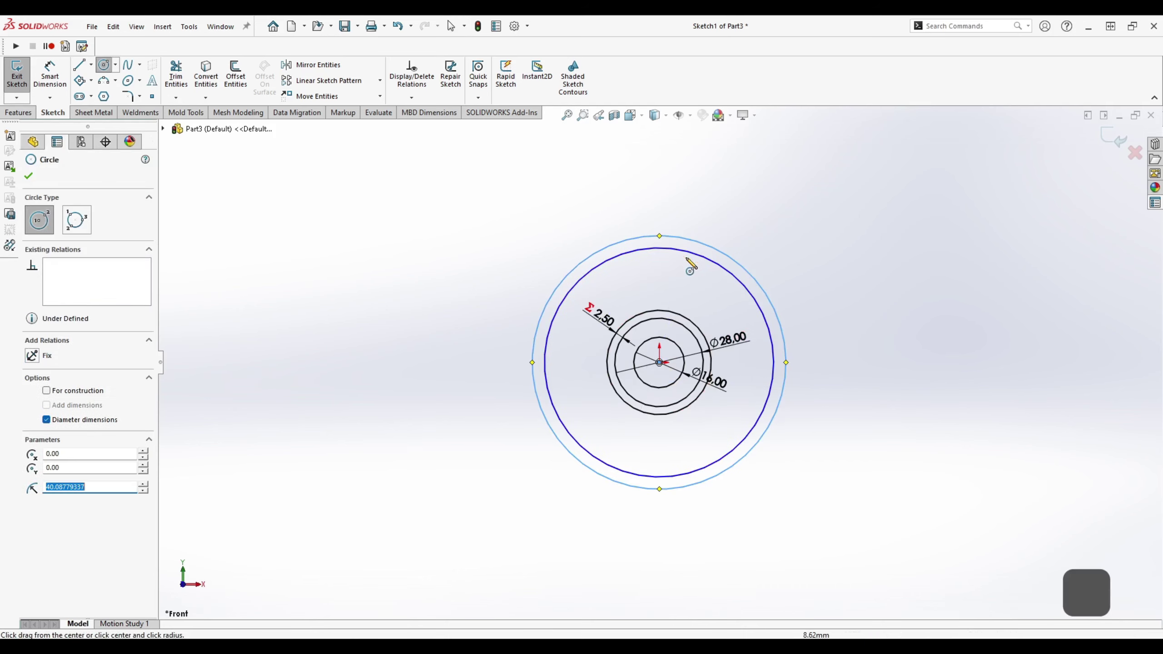
Step: Draw another circle centred on the origin, outside the circle of about 40 mm radius
key(alt+a)
click(660, 362)
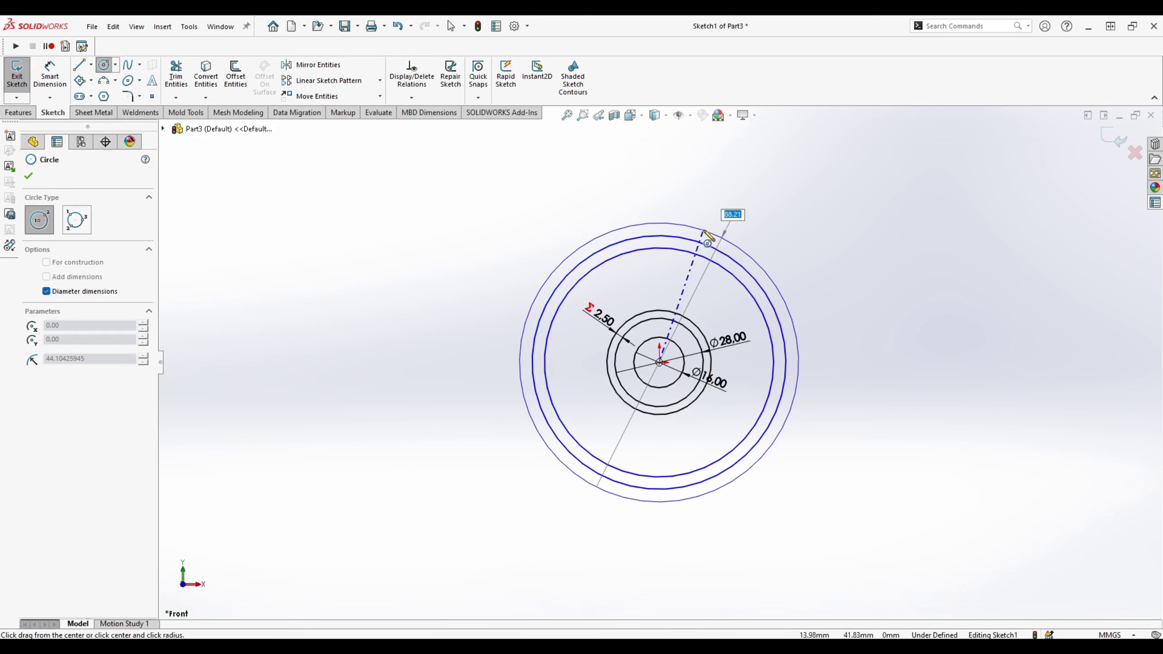
click(707, 224)
key(Escape)
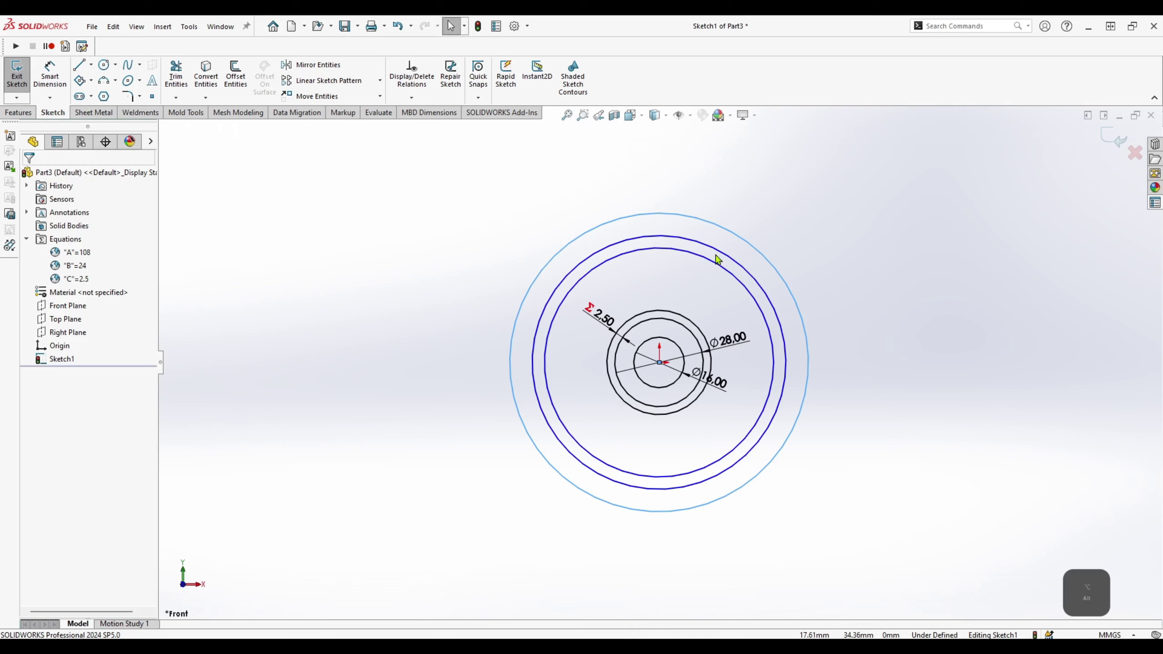
key(alt+a)
click(659, 363)
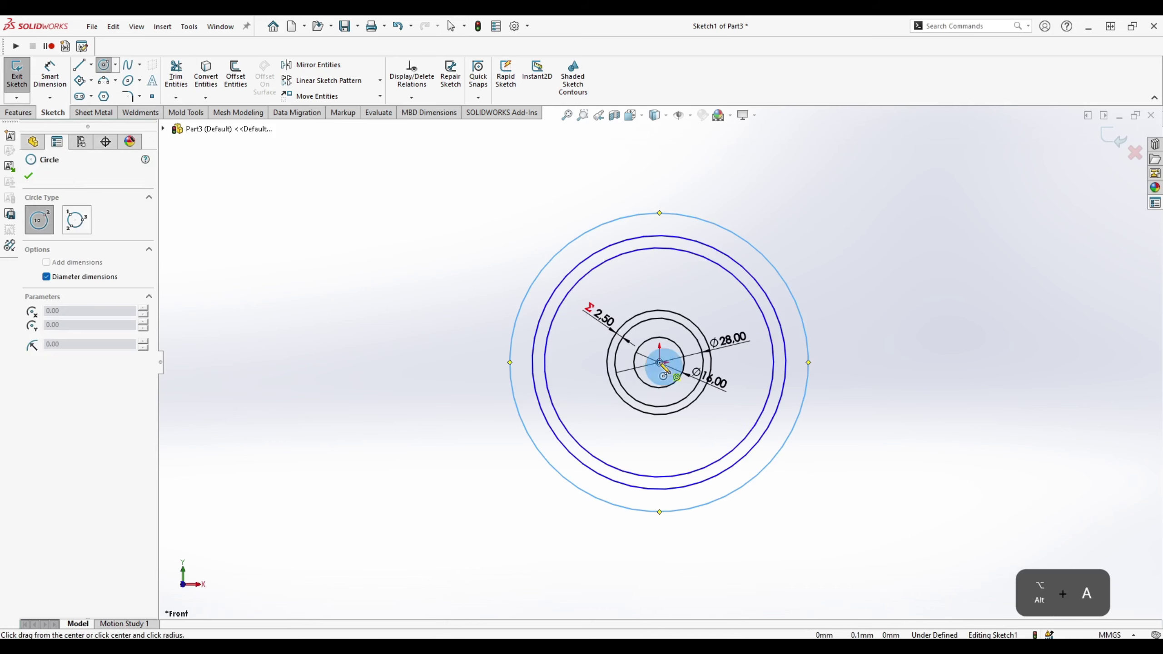
key(Escape)
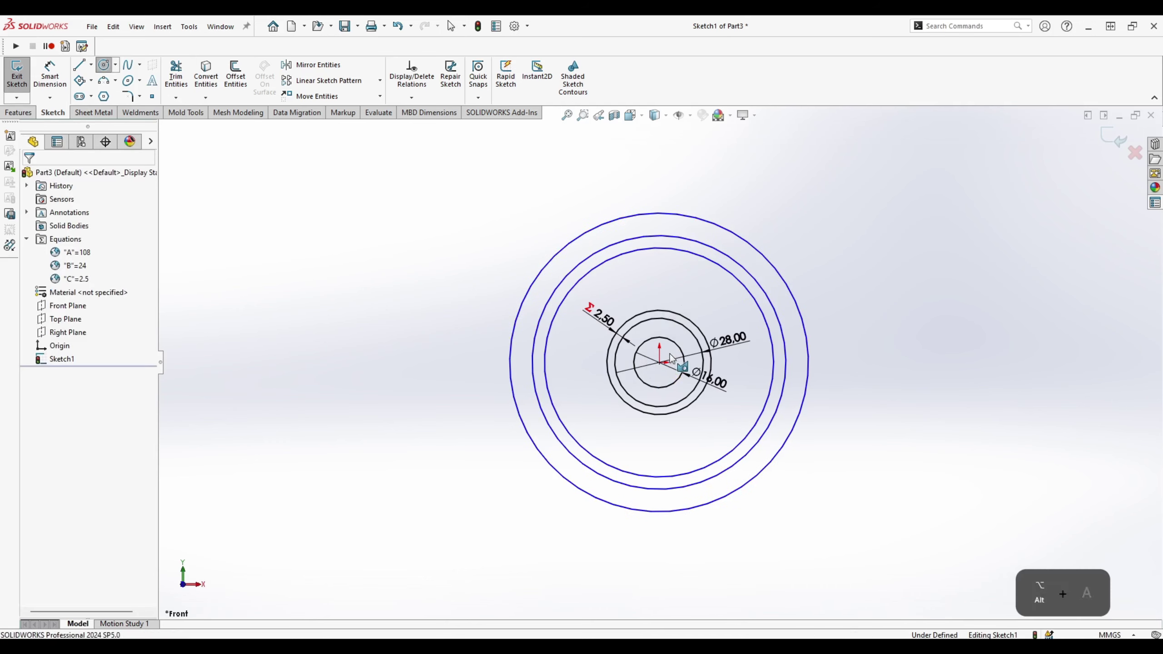
Step: Draw the outermost circle centred on the origin, with a radius of about 53 mm
key(alt+a)
click(659, 363)
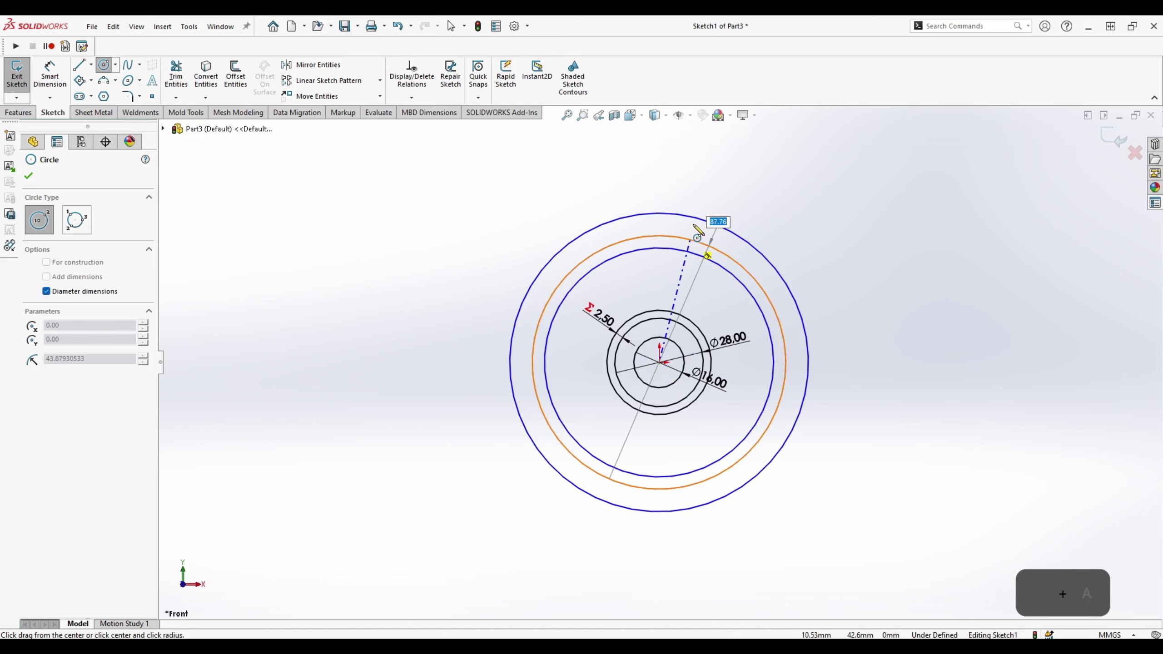
click(707, 208)
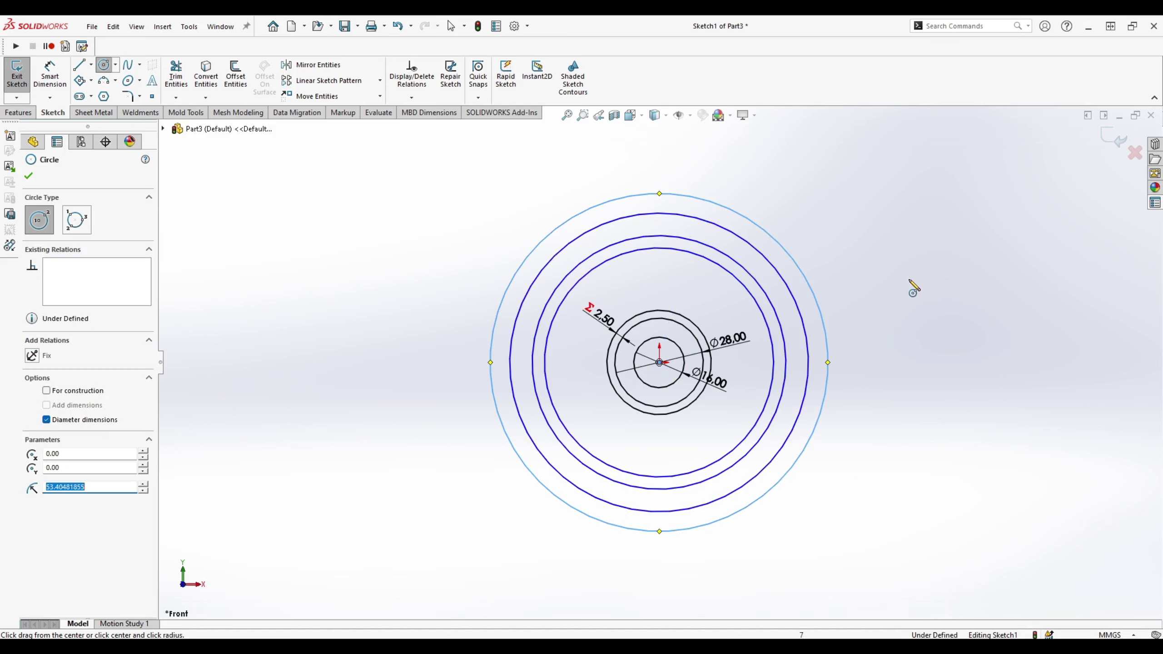
key(Escape)
Step: Dimension the outermost circle's diameter and link it to the global variable "A"
key(d)
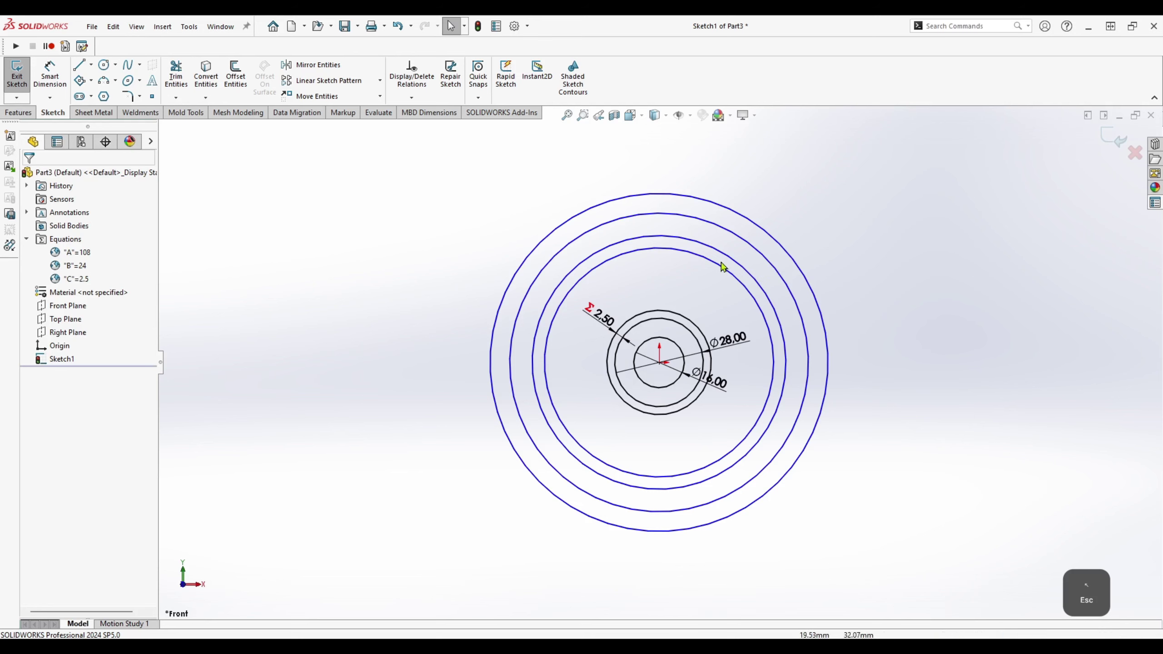
click(761, 230)
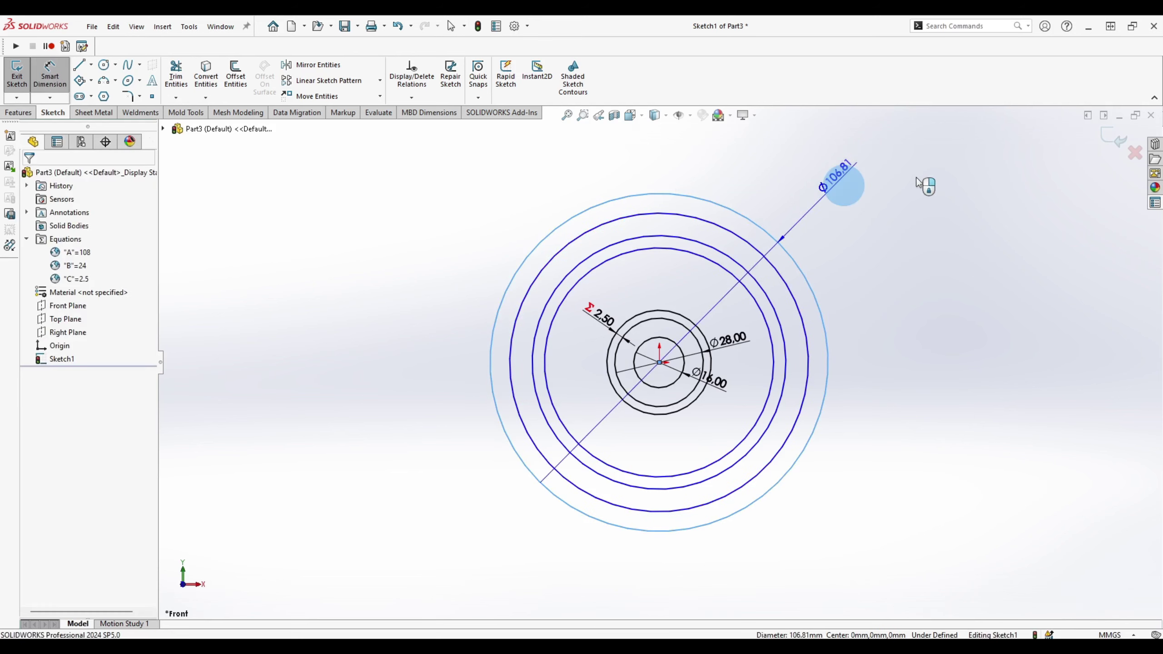
click(842, 185)
text(=)
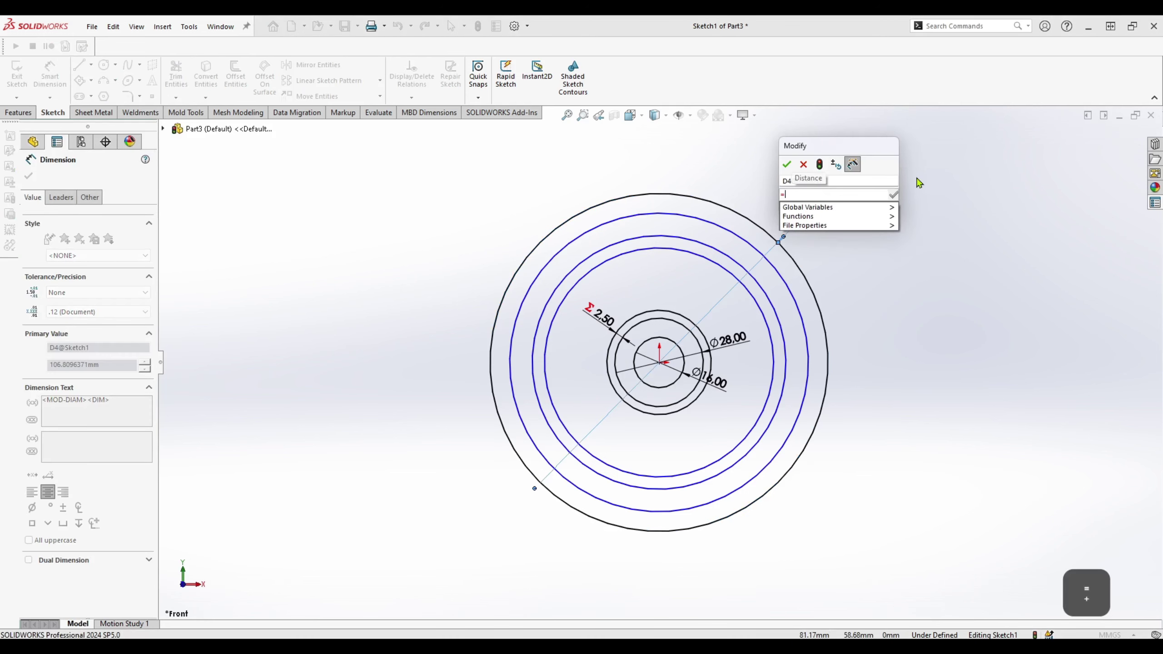
text("A)
key(Return)
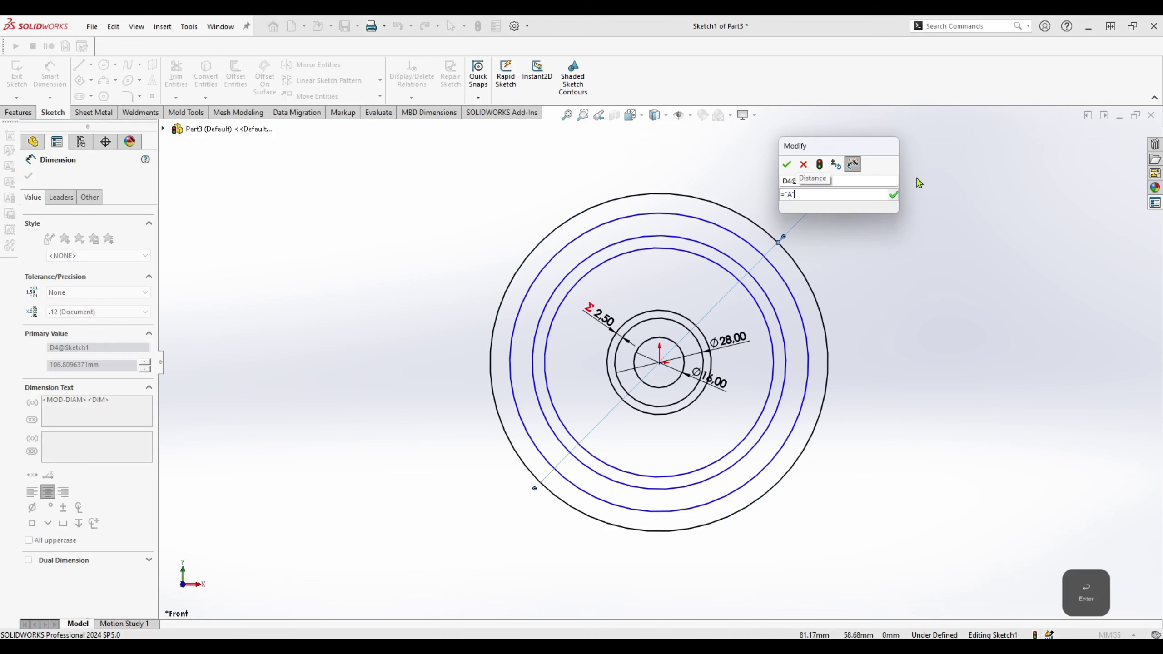
click(789, 166)
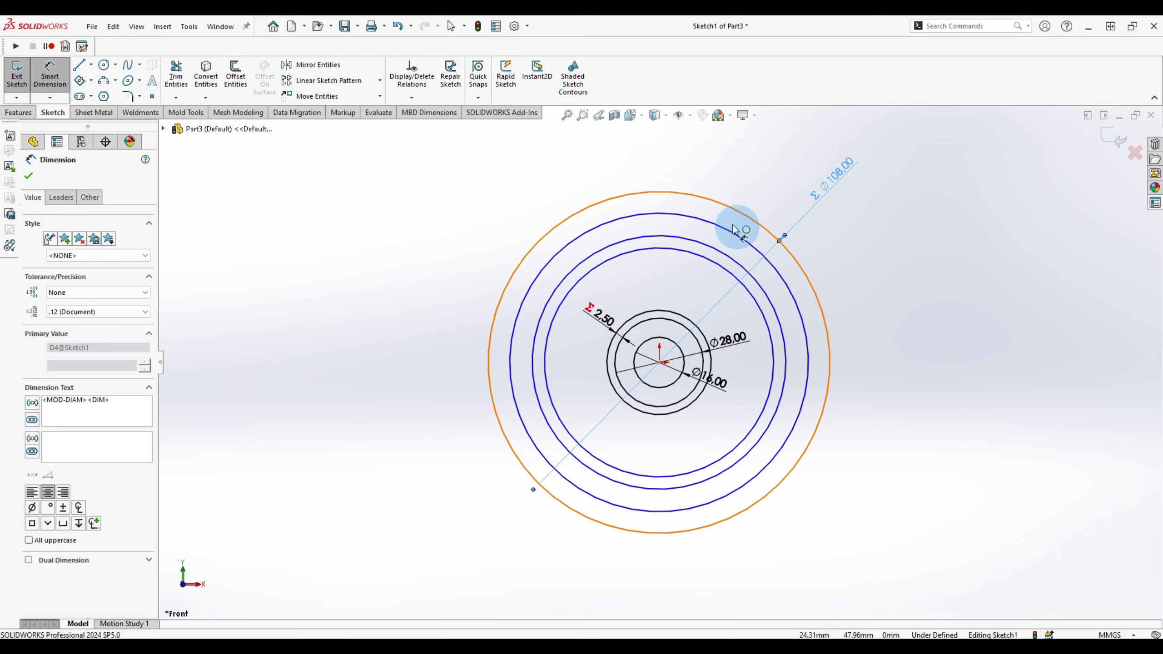
Step: Dimension the radial gap between the outermost circle and the next circle inward as 6 mm
click(725, 209)
click(731, 236)
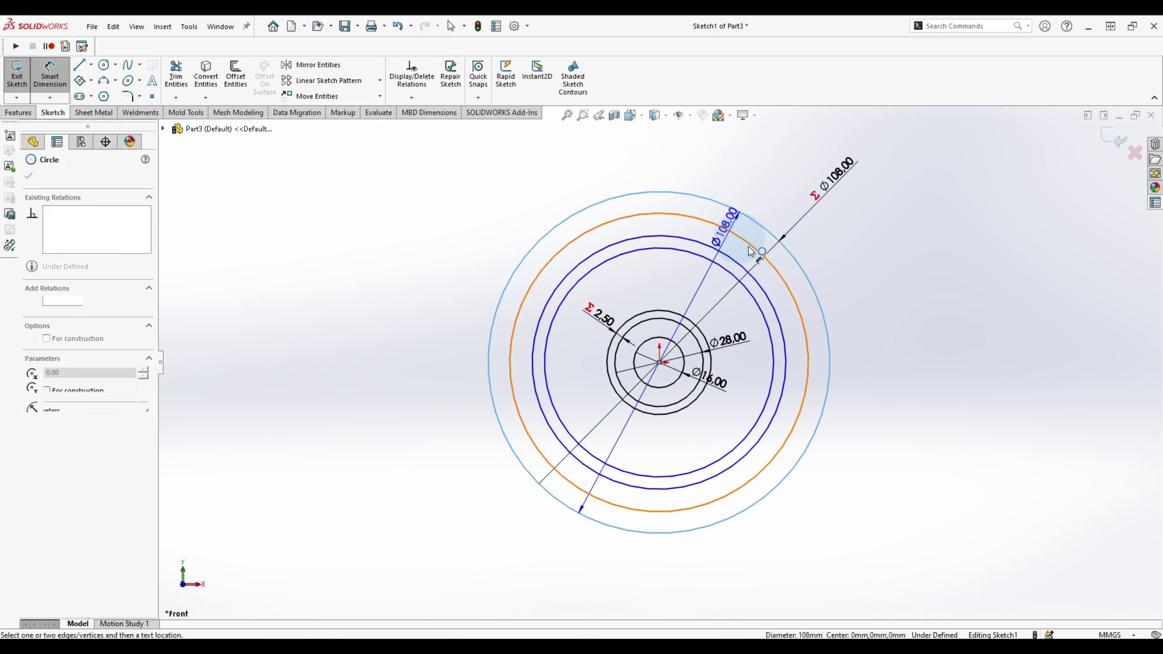
click(880, 283)
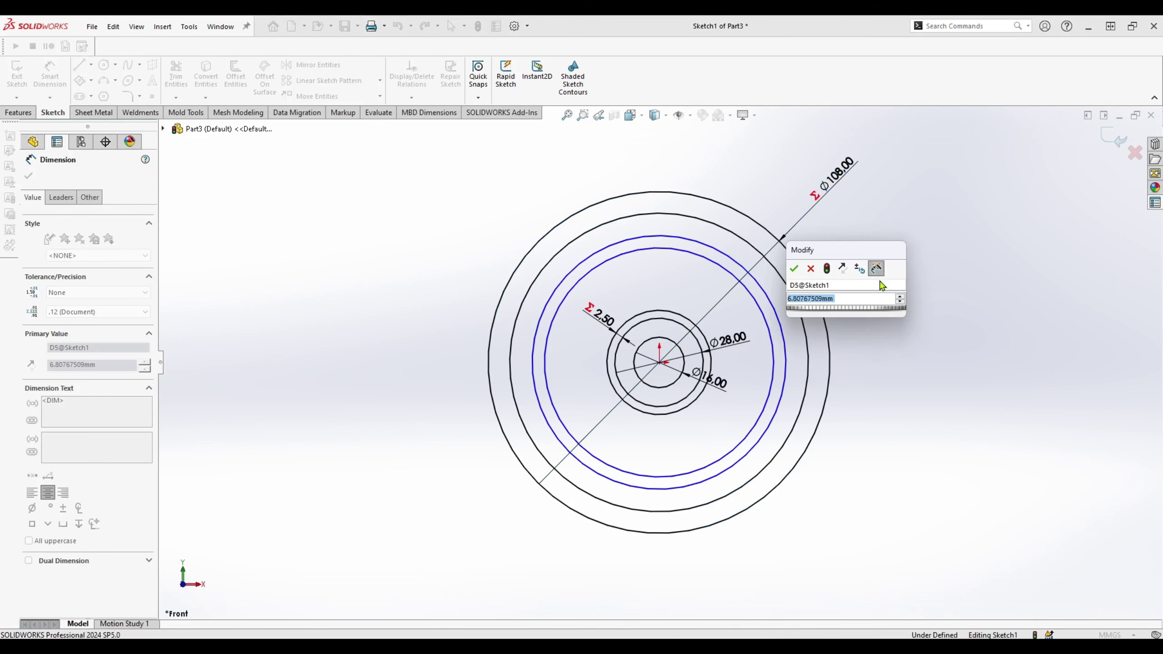
key(Return)
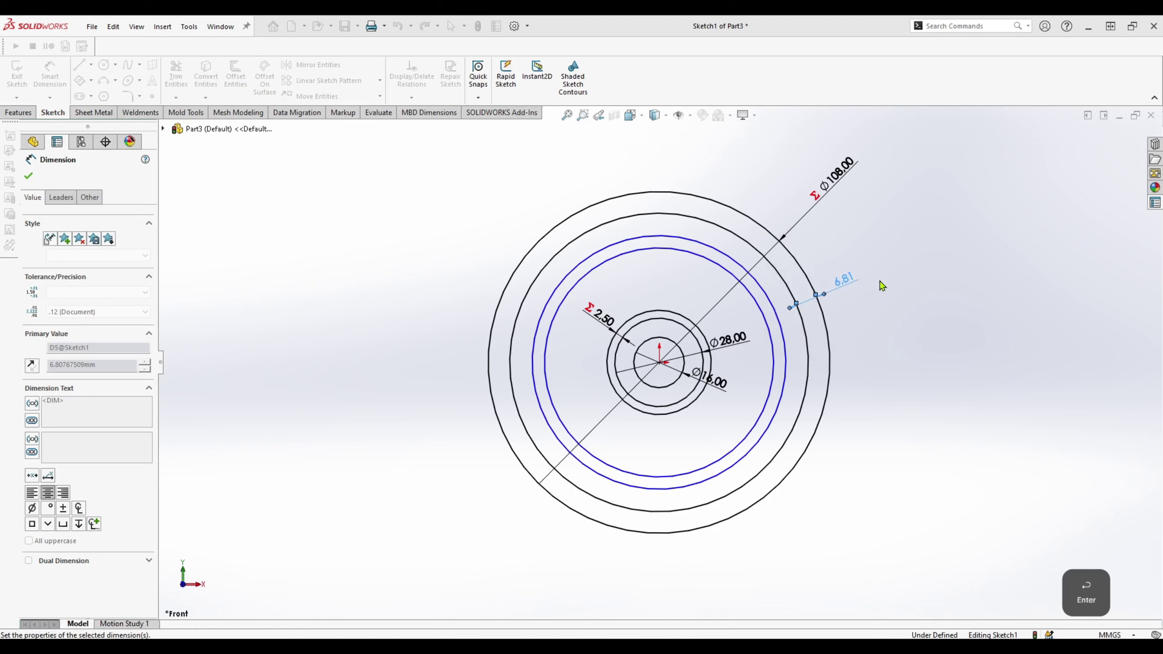
Step: Dimension the radial gap between the second and third circles, counted inward from the outermost, as 6.5 mm
click(808, 334)
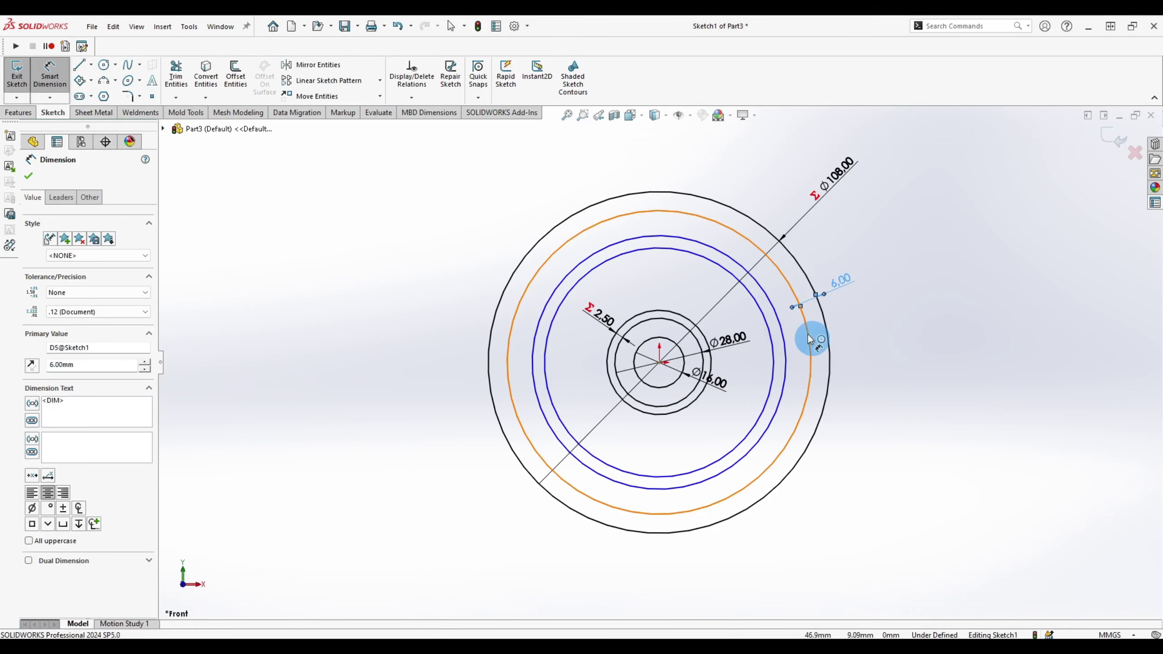
click(785, 329)
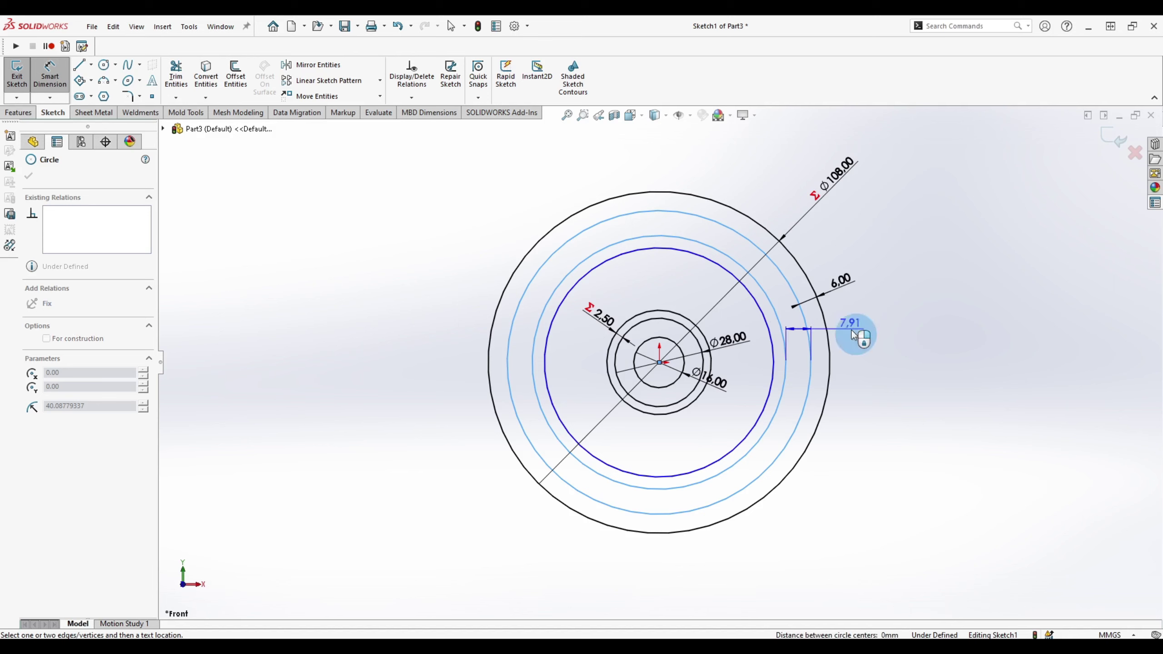
click(853, 334)
text(6.5)
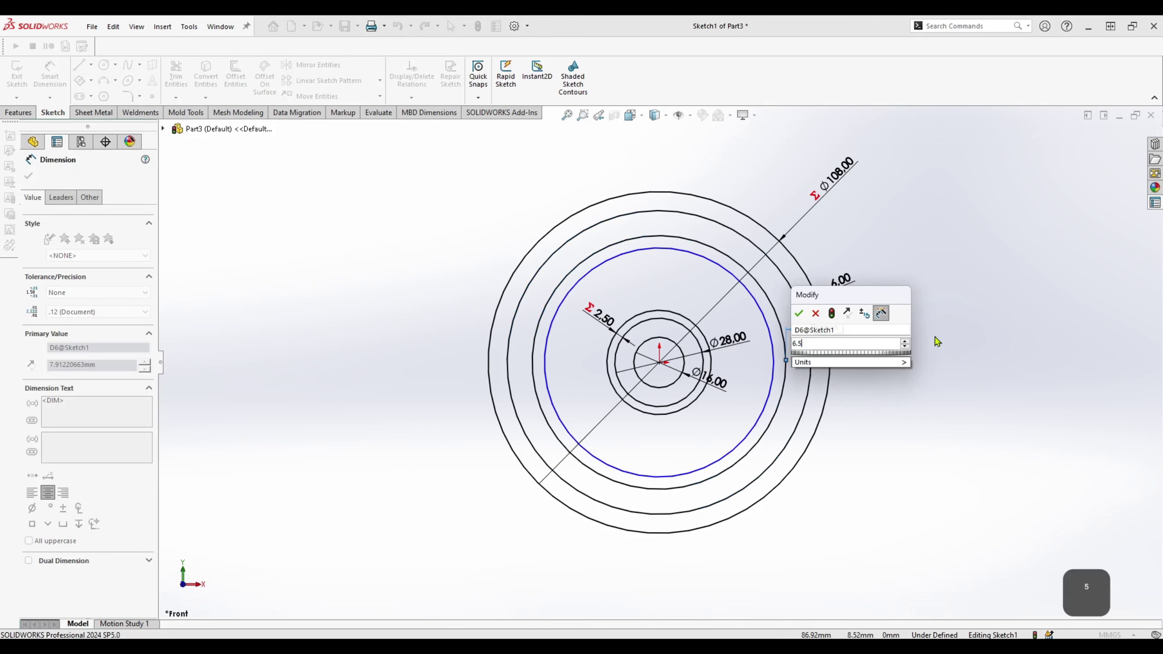
key(Return)
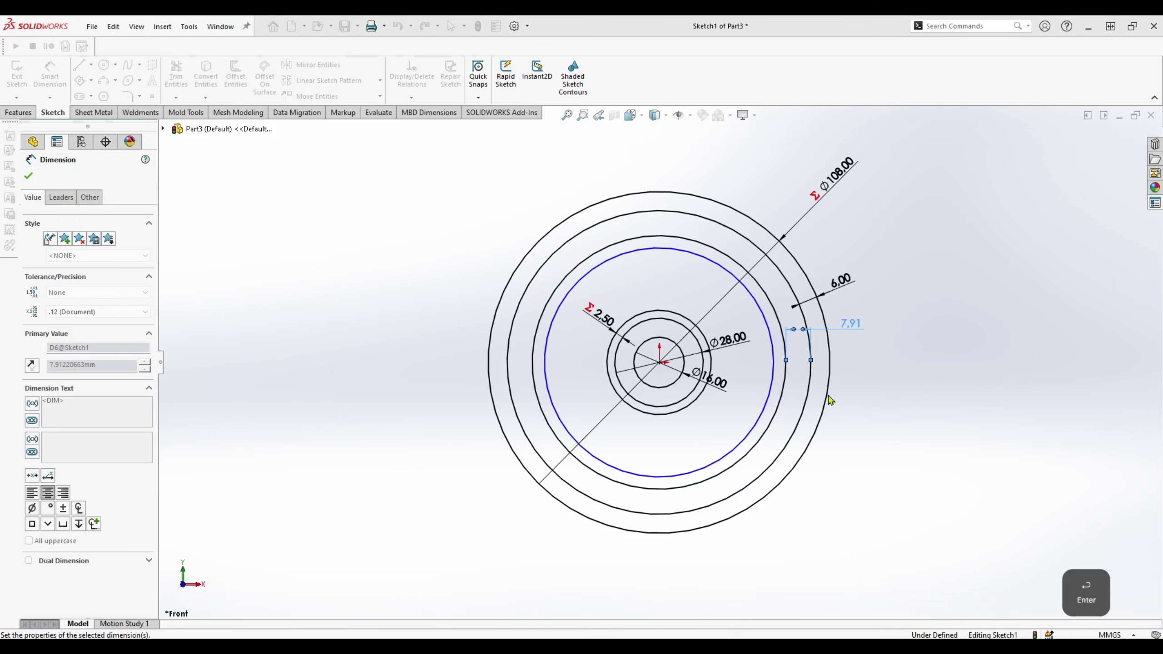
Step: Dimension the radial gap between the third and fourth circles inward from the outermost, link it to global variable "C", and exit the sketch
click(783, 399)
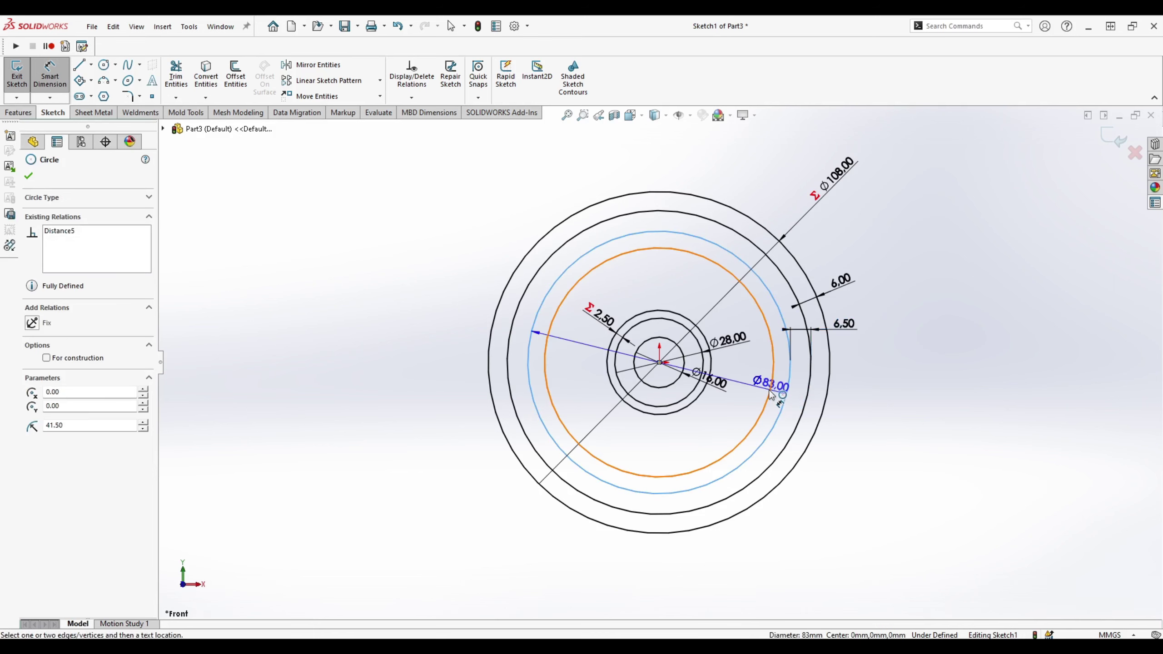
click(769, 393)
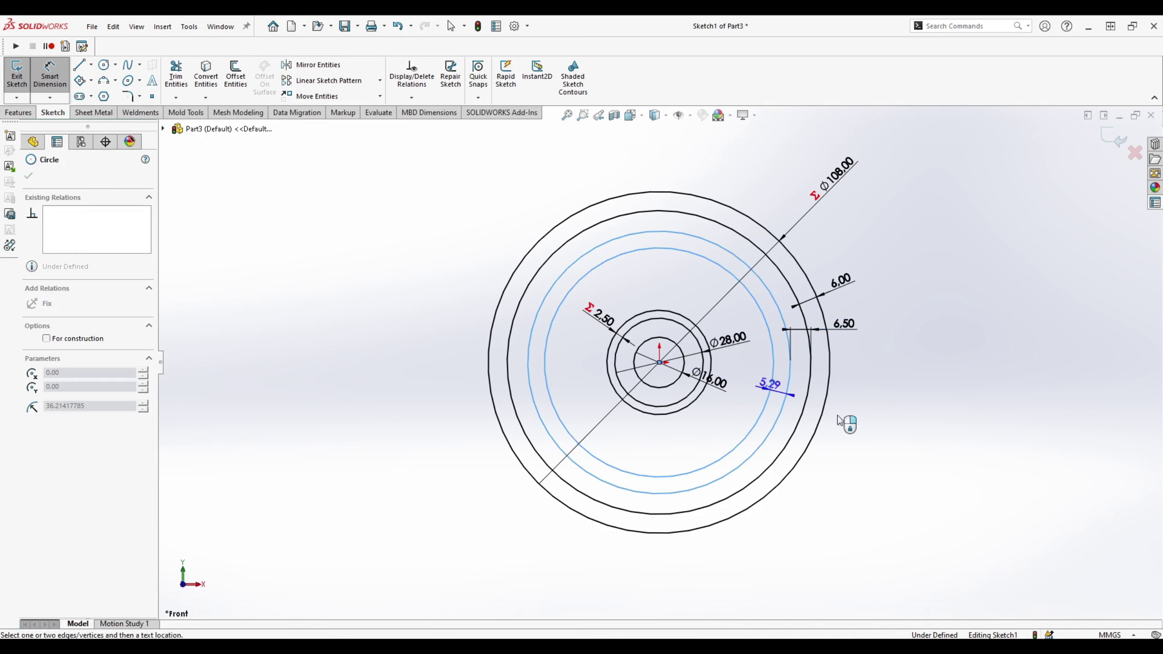
click(888, 417)
text(C)
key(BackSpace)
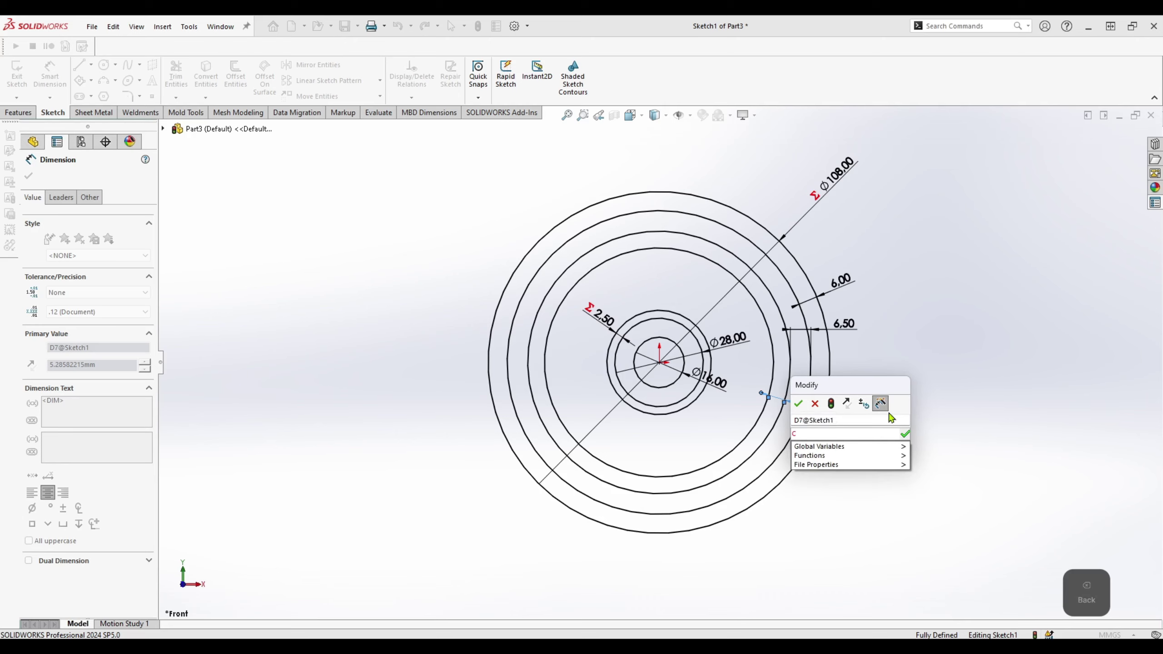
text(C)
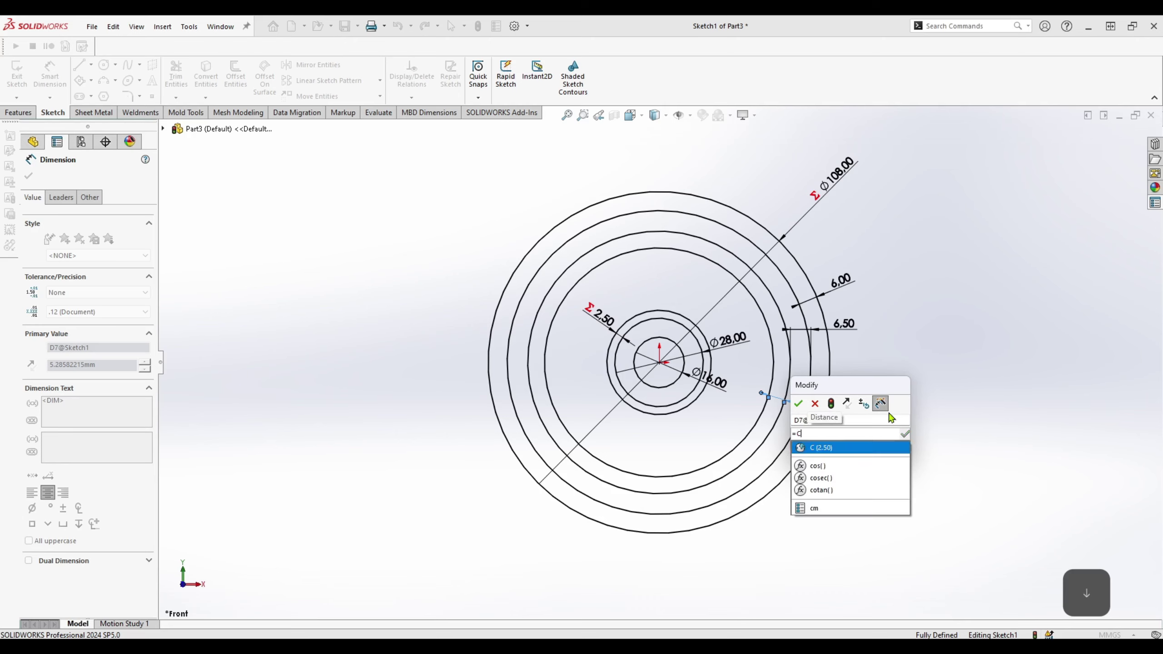
key(Return)
key(Return)
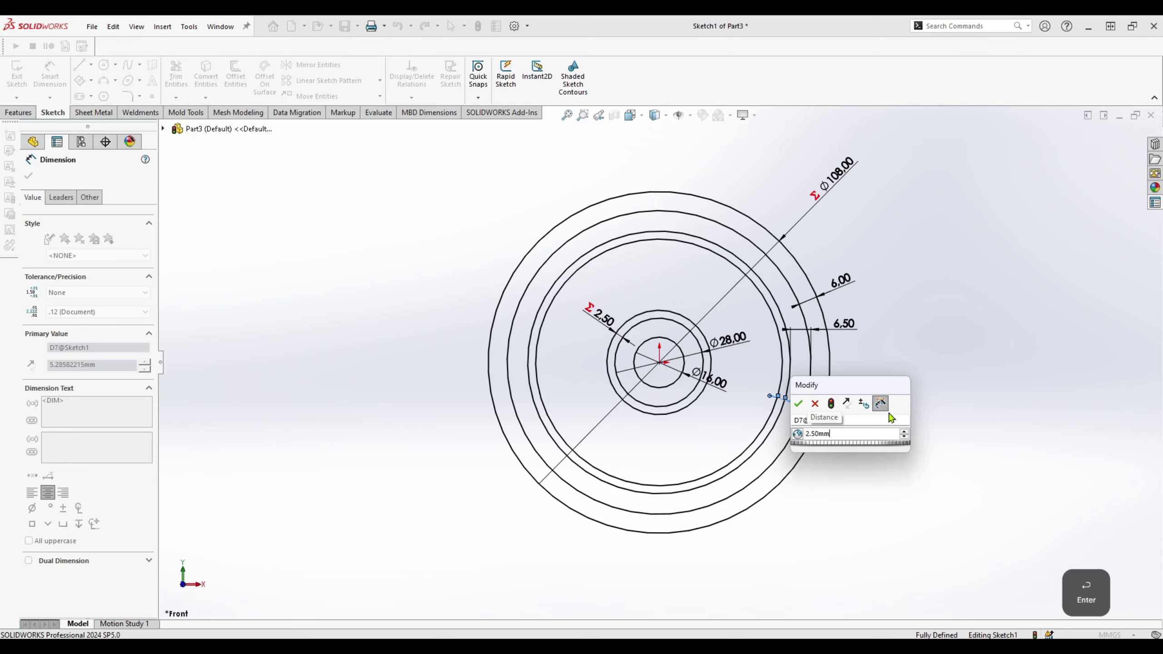
click(801, 403)
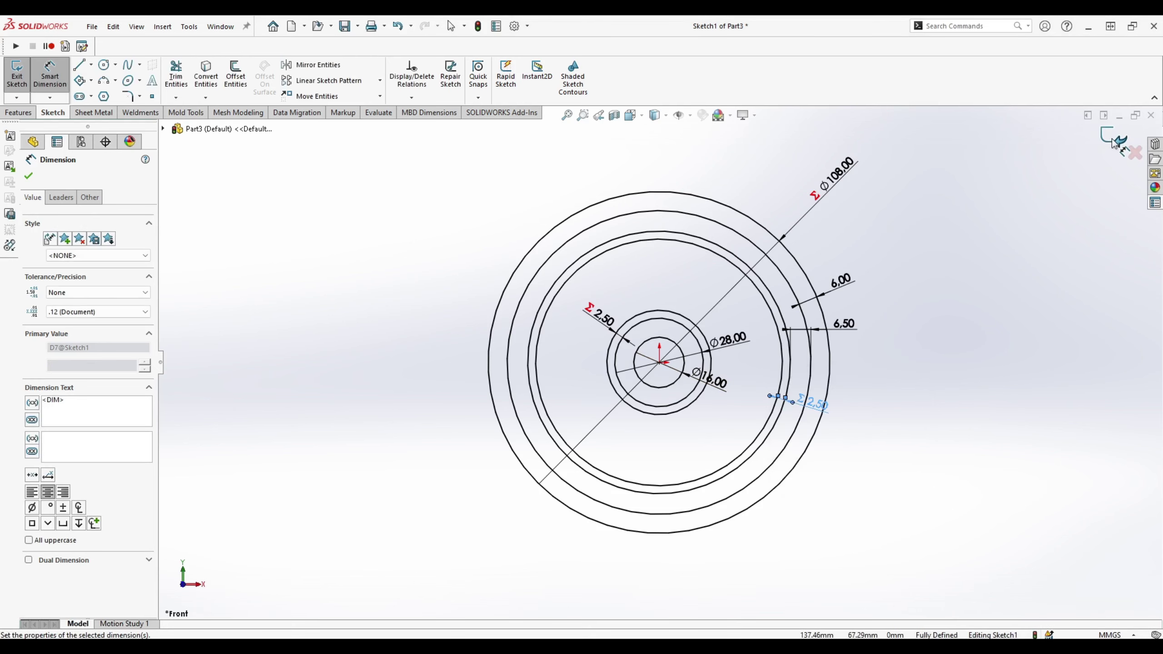
click(1113, 143)
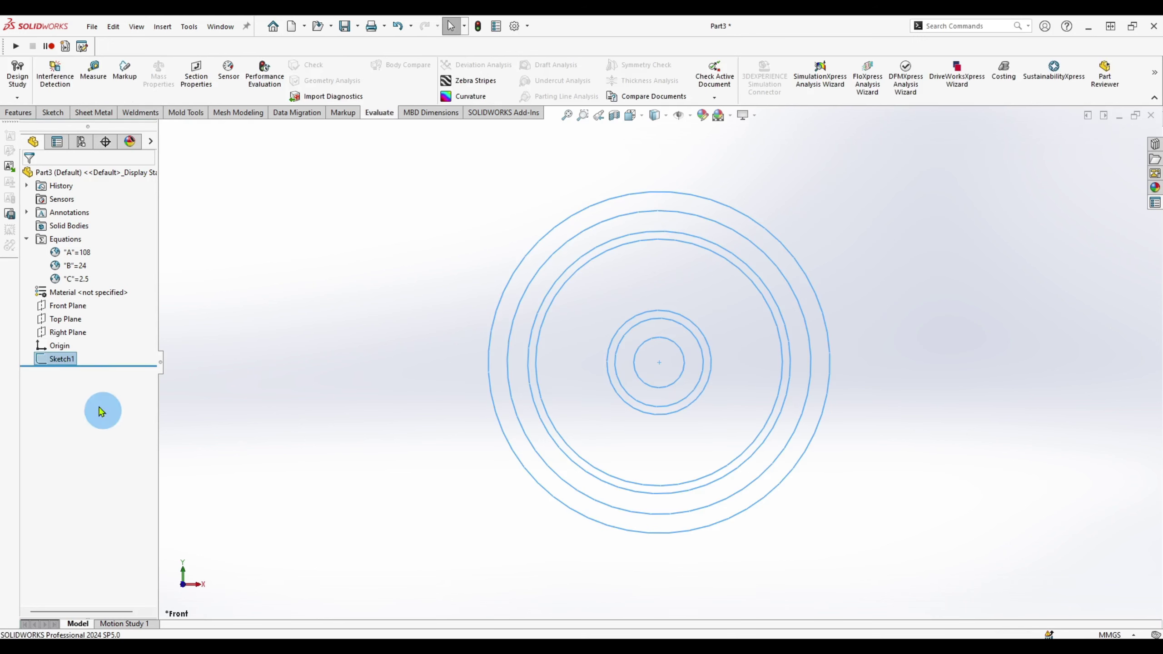
key(Escape)
Step: Start a new sketch on the Front Plane and convert the two innermost circles into sketch entities
click(67, 308)
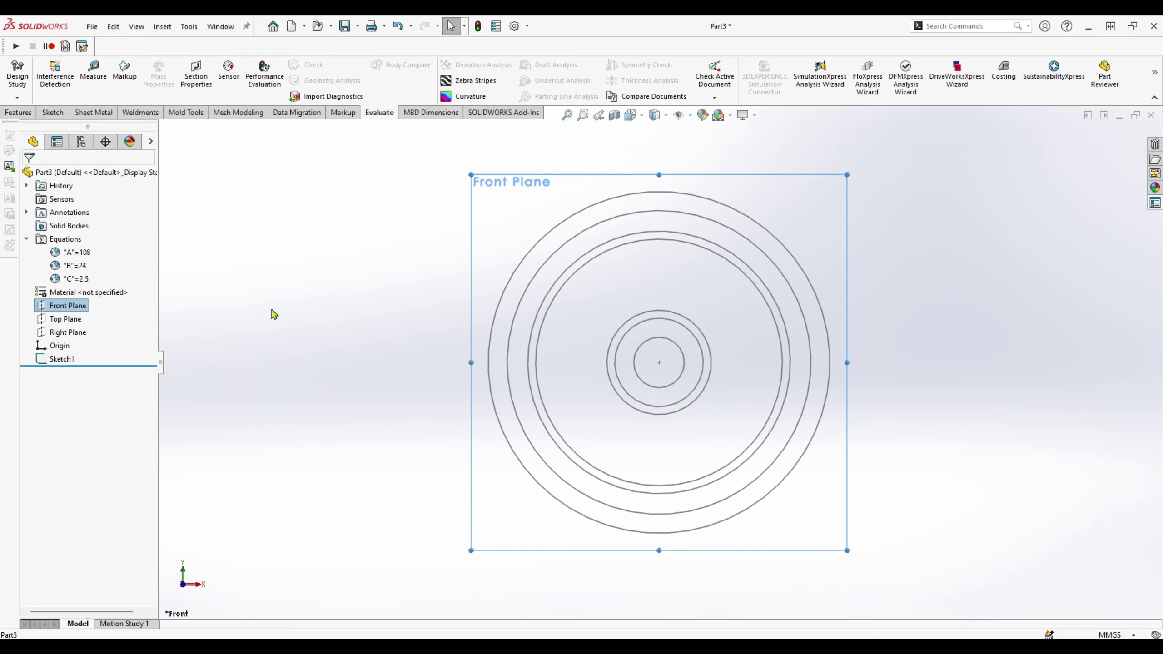
key(alt+a)
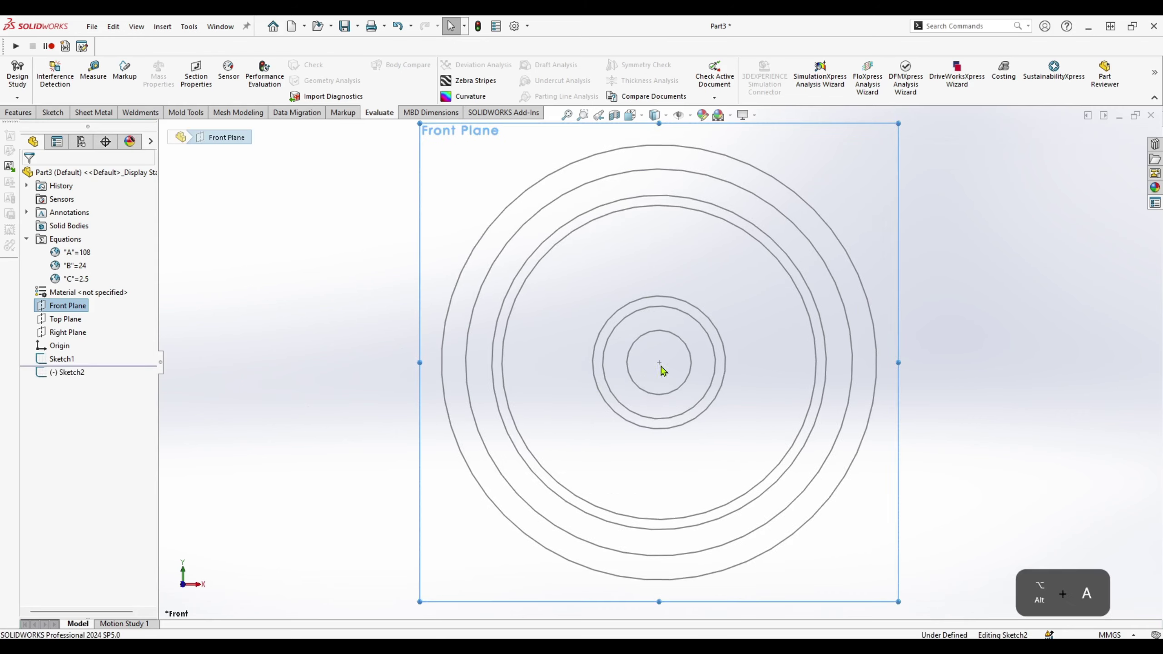
key(Escape)
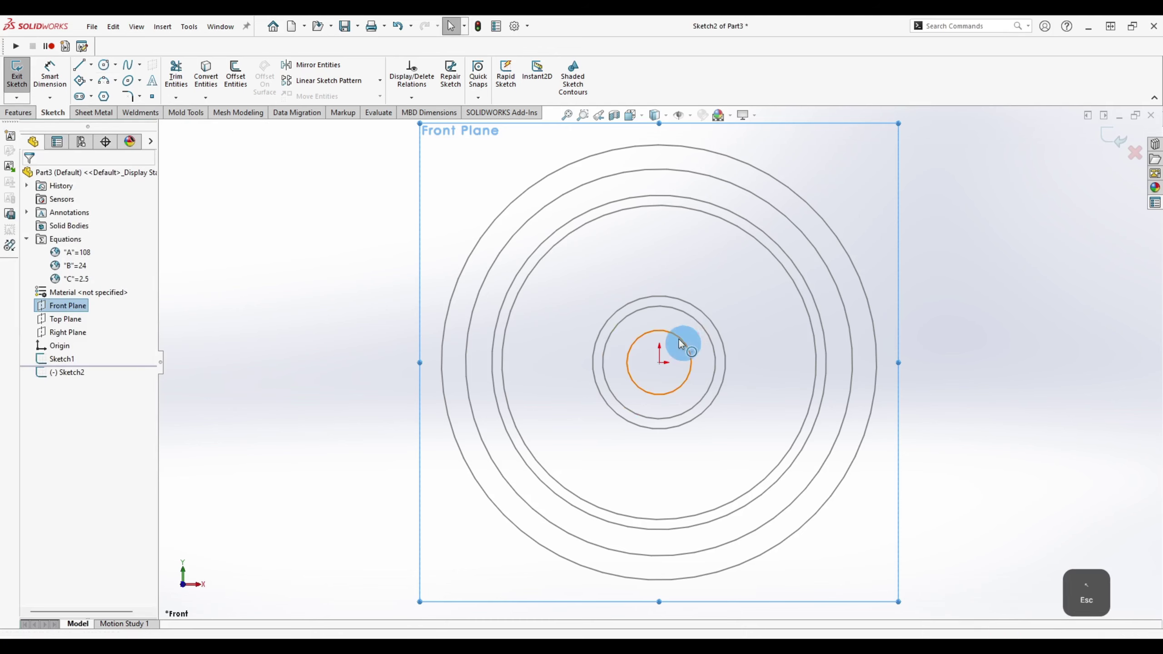
click(679, 339)
ctrl+click(688, 318)
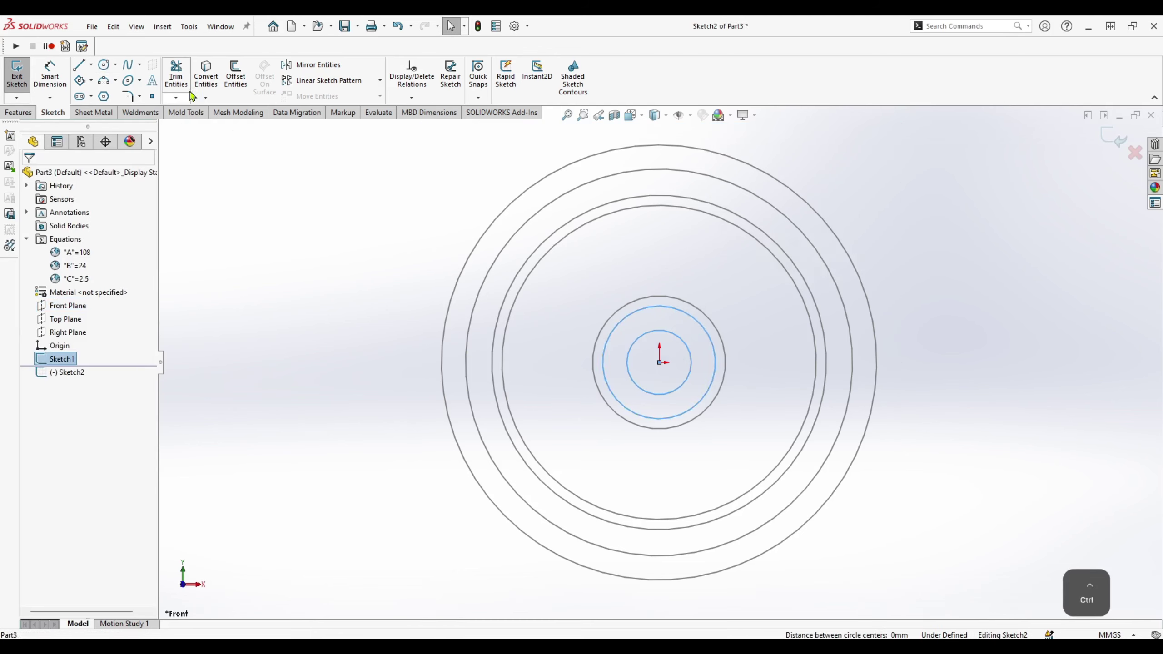
click(206, 76)
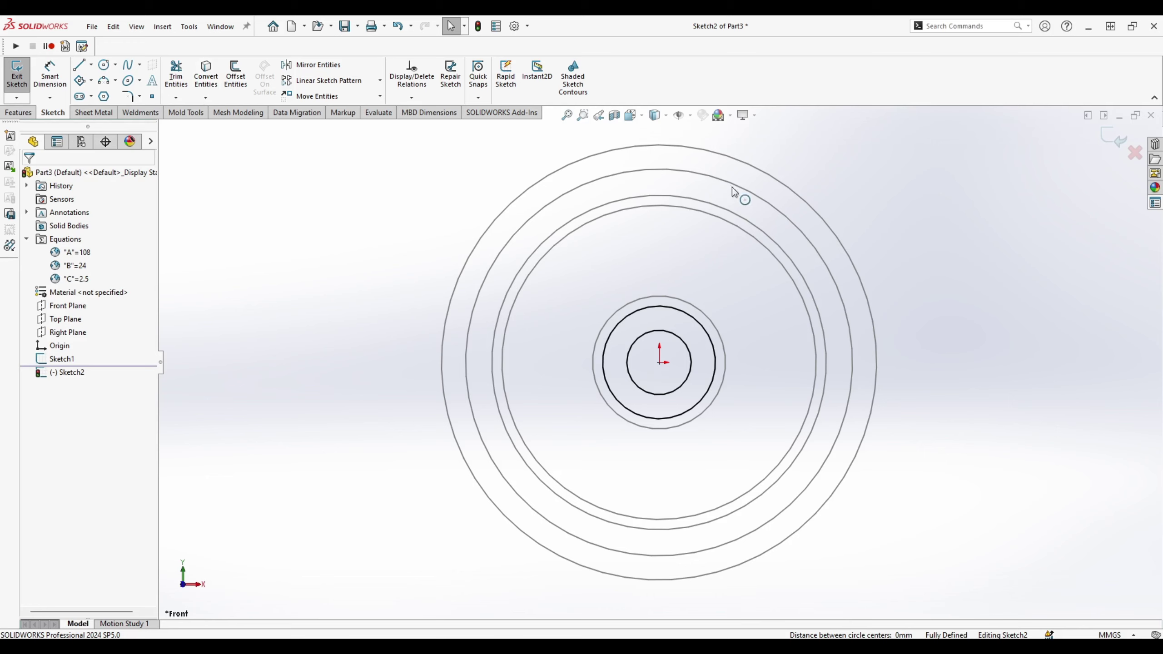
Step: Convert the second and third circles, counted inward from the outermost, into entities of the new sketch
ctrl+click(688, 201)
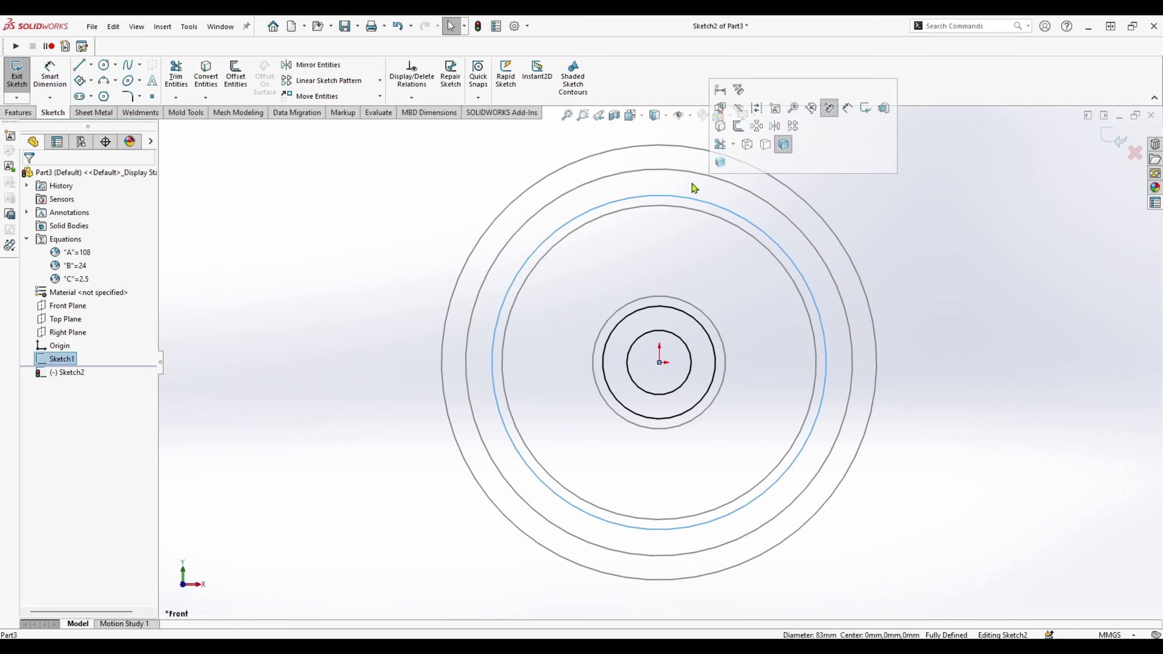
click(205, 76)
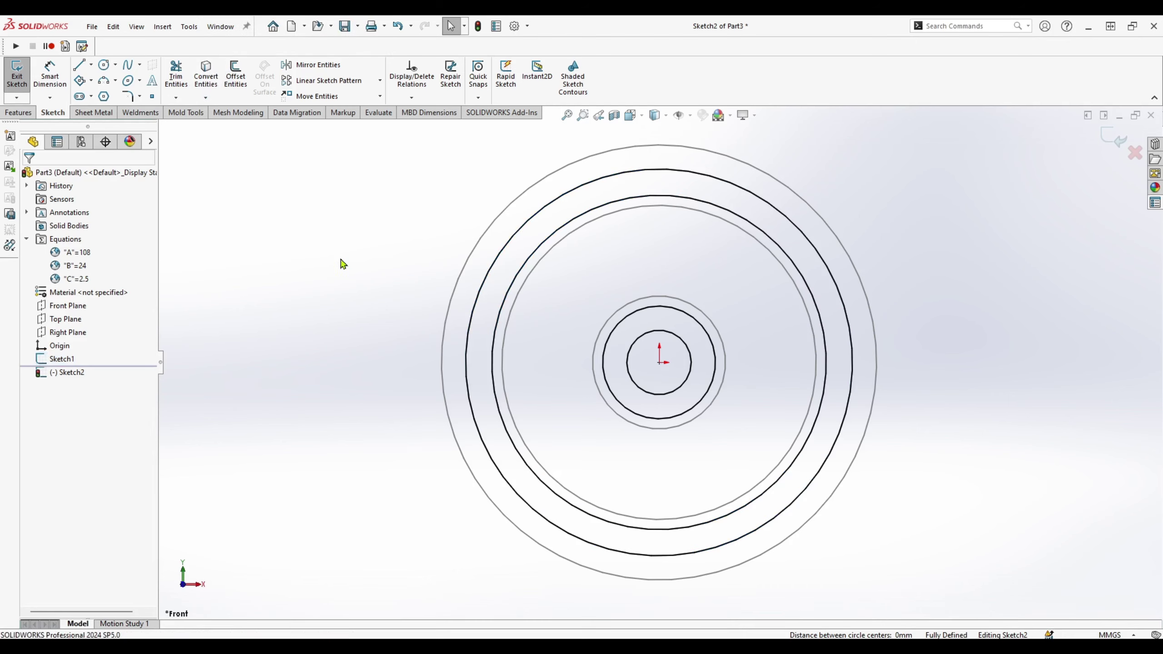
click(375, 275)
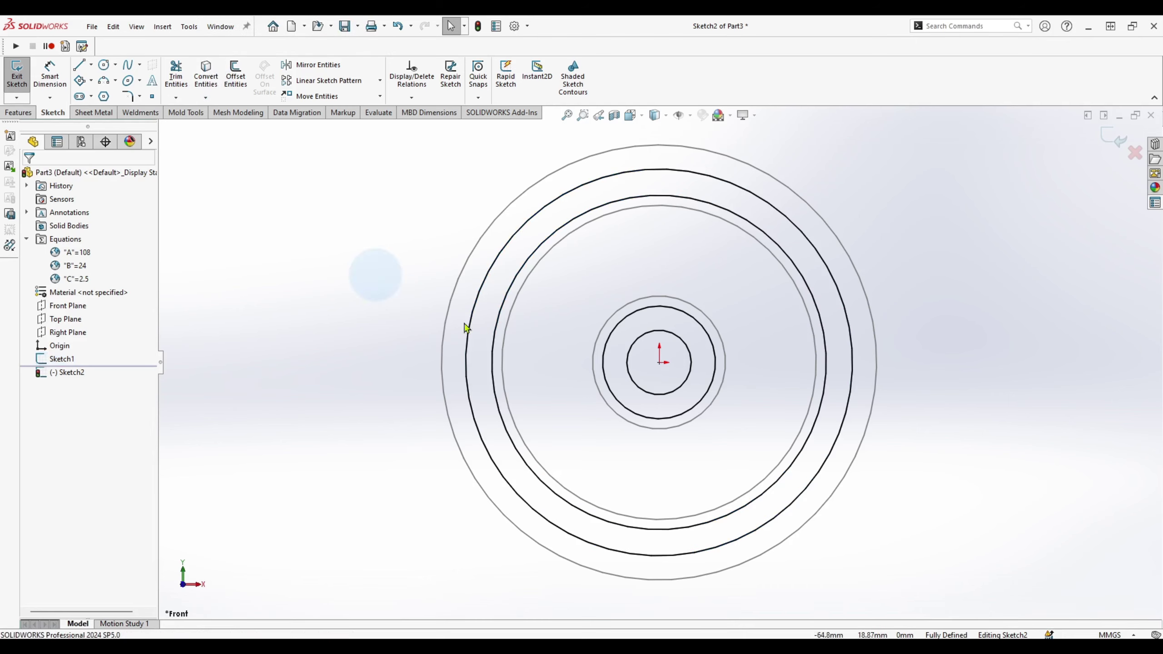
Step: Draw a vertical centerline about 11 mm long upward from the origin
key(alt+w)
click(659, 362)
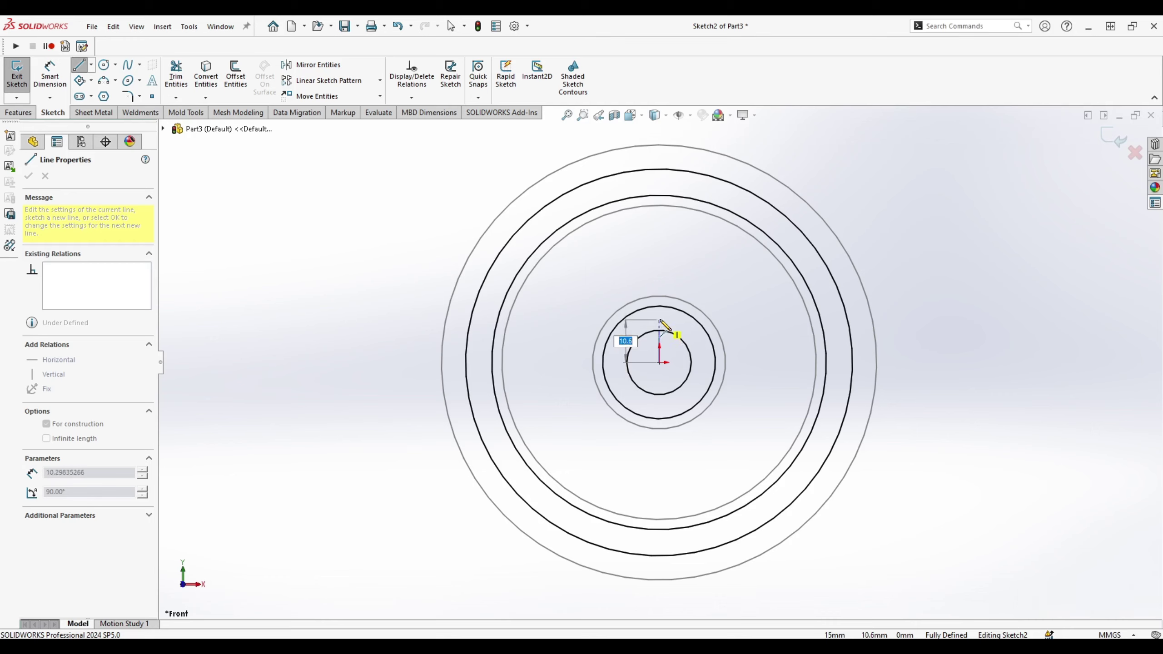
click(659, 320)
key(Escape)
Step: Dimension the vertical centerline's length as 10 mm
key(d)
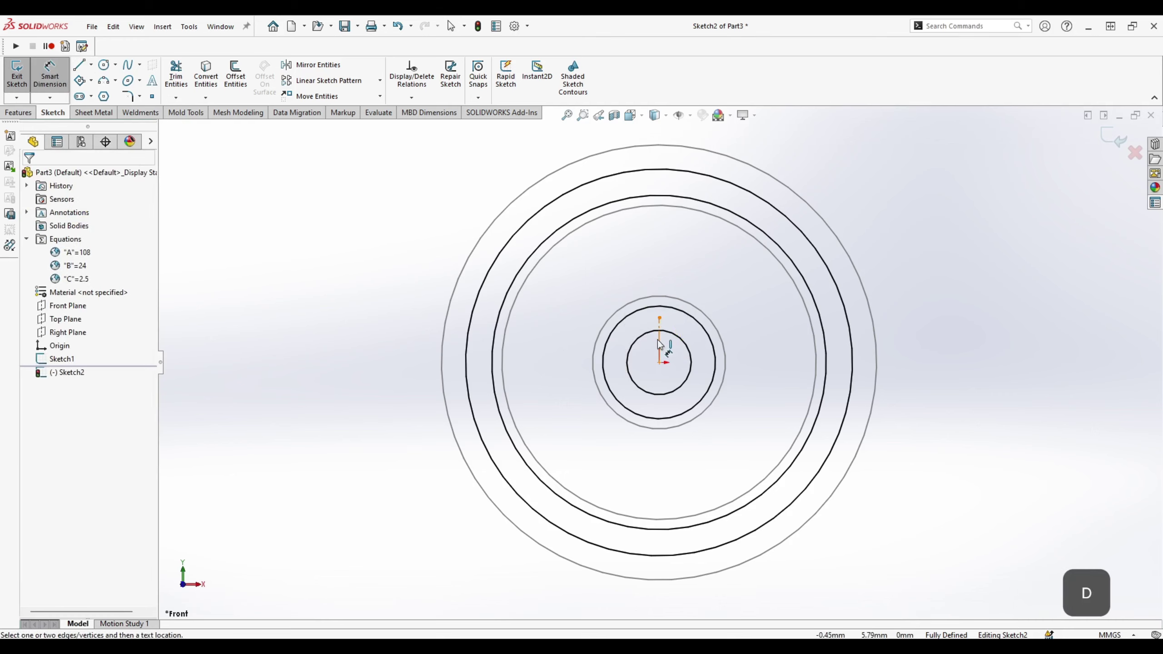
click(659, 344)
click(747, 341)
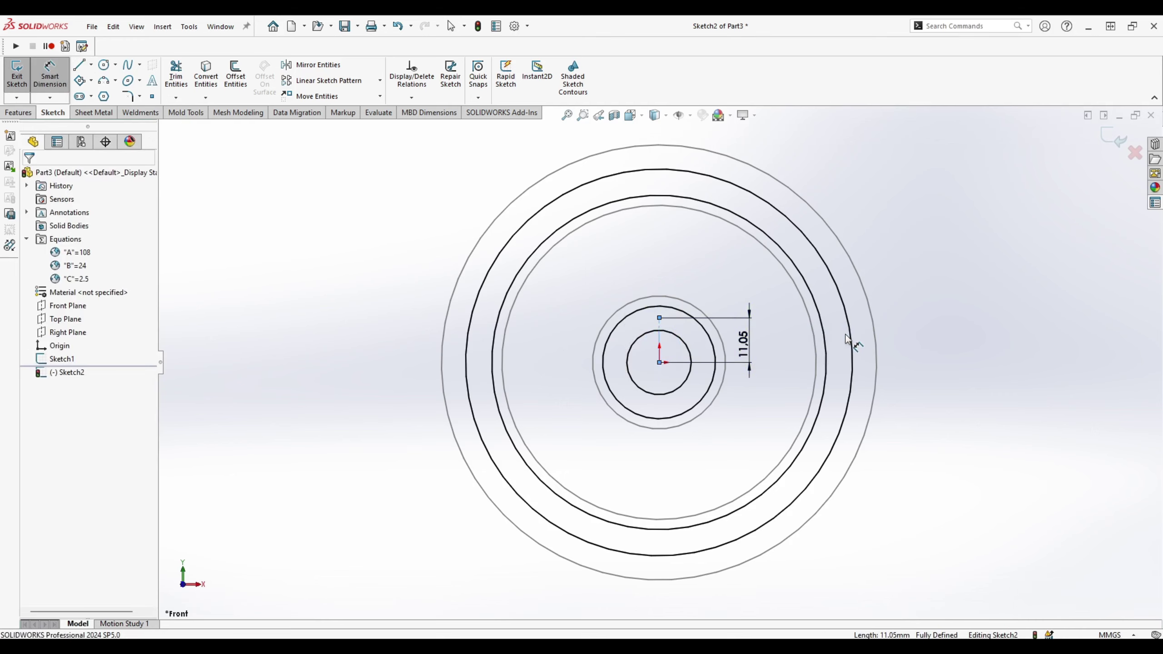
text(10)
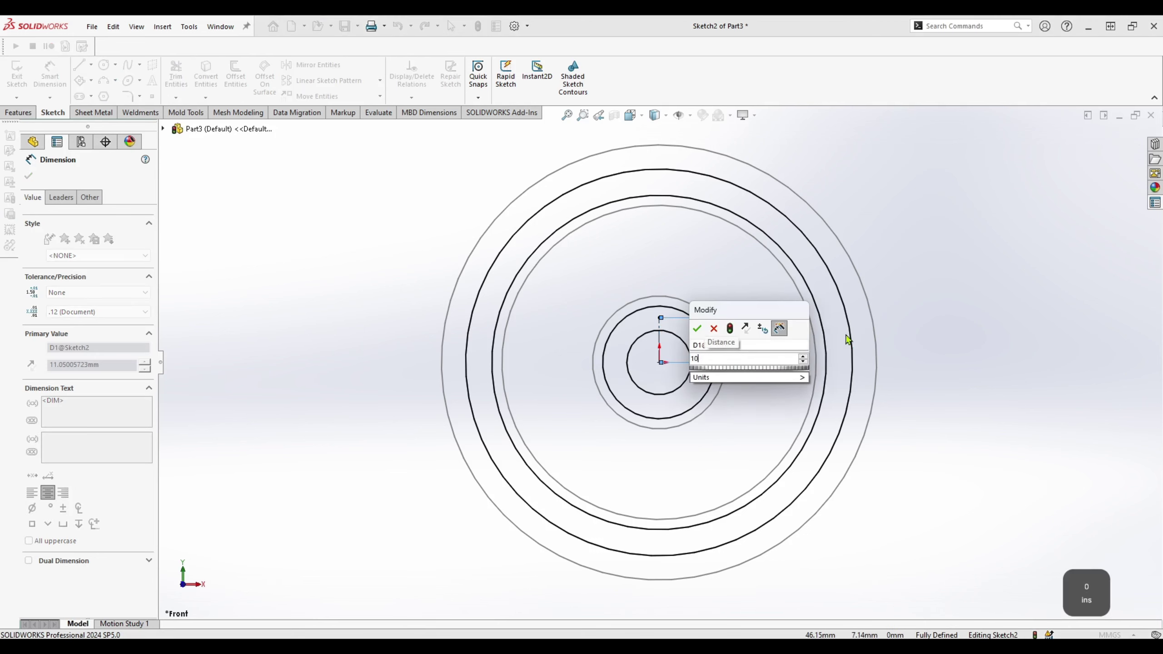
key(Return)
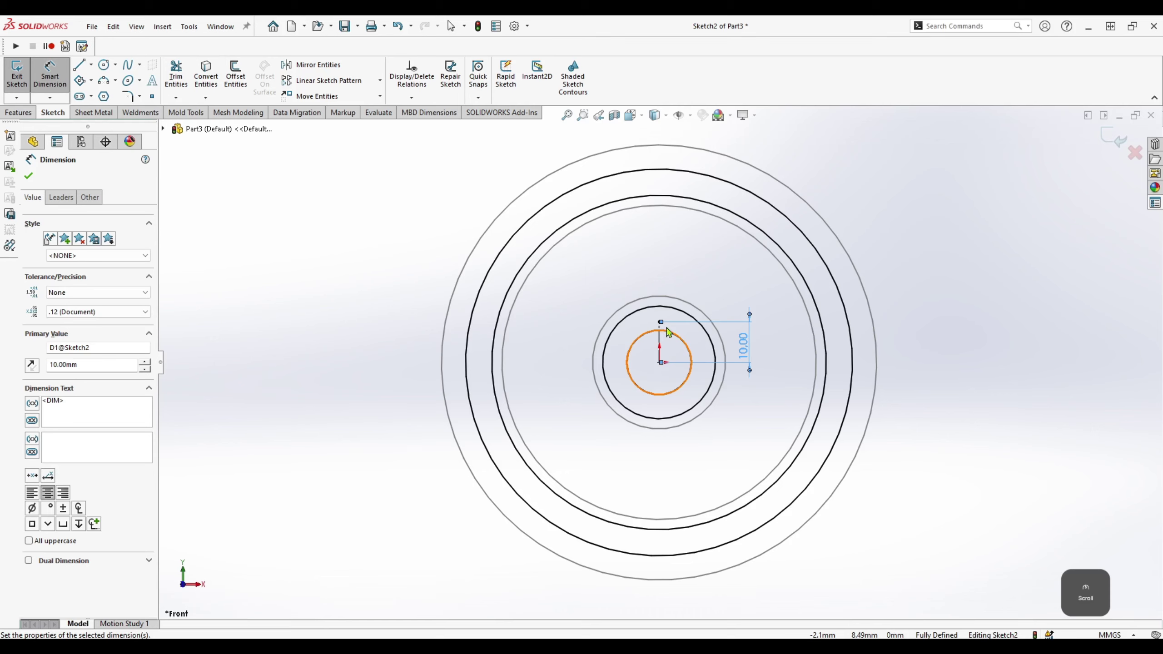
click(898, 287)
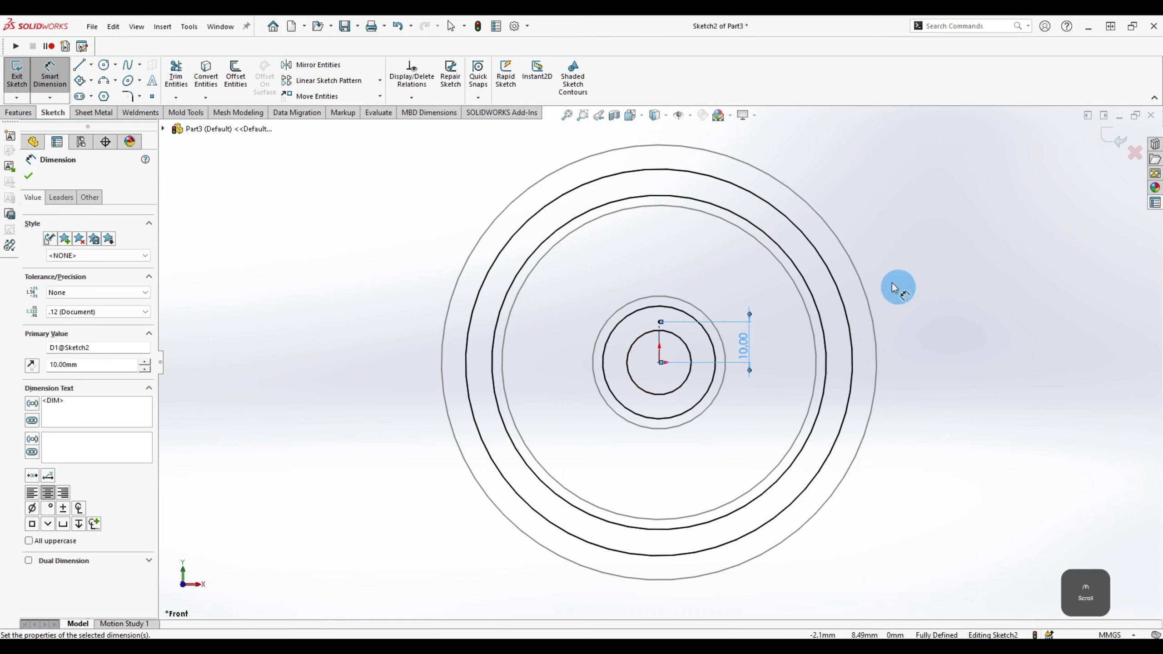
Step: Draw a corner rectangle about 2.5 mm wide from the height of the centerline's upper end down to the innermost circle
scroll(677, 337, down, 6)
scroll(692, 330, down, 1)
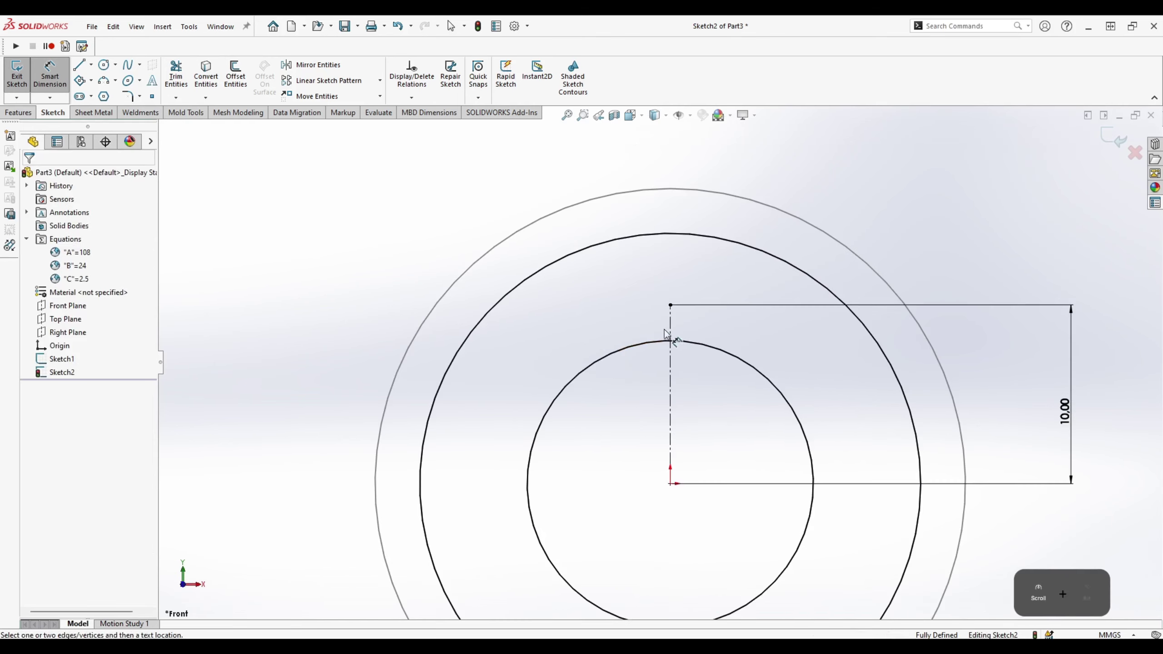
key(alt+d)
click(639, 306)
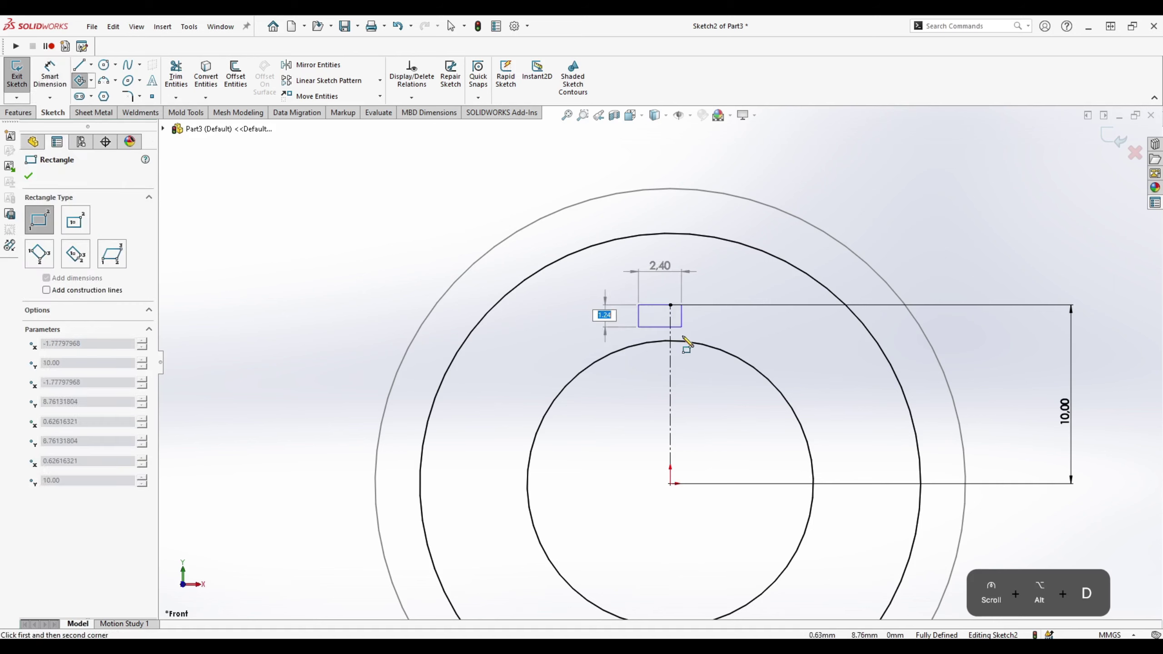
click(684, 342)
key(Escape)
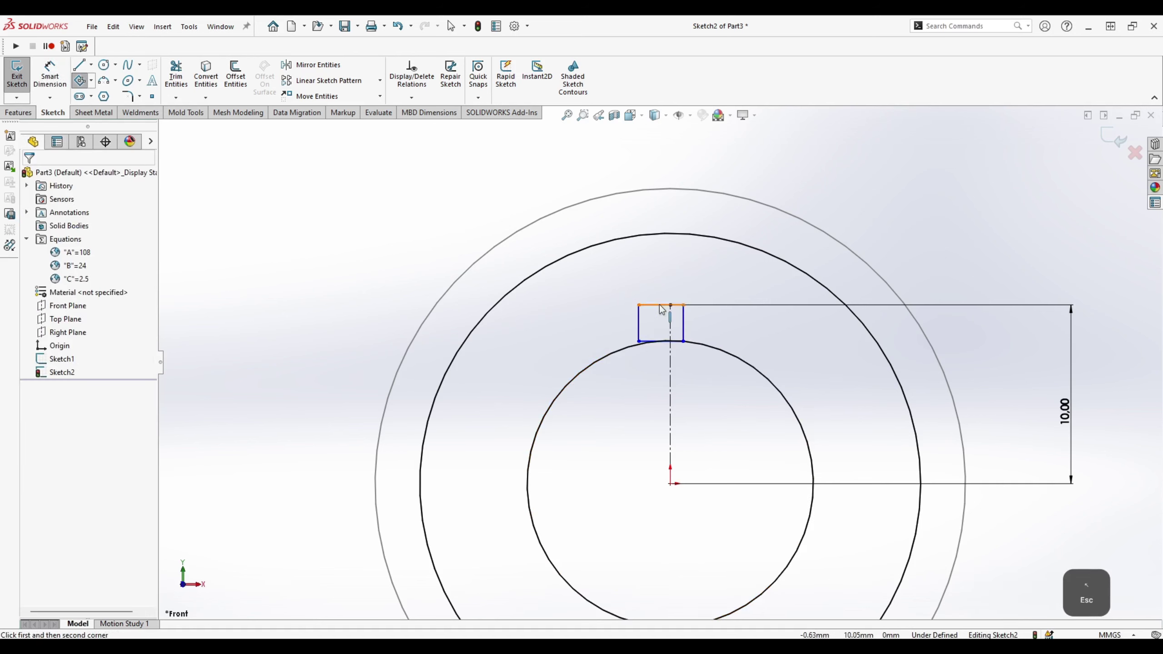
Step: Make the midpoint of the rectangle's upper edge coincident with the upper end of the centerline
right_click(659, 305)
click(678, 330)
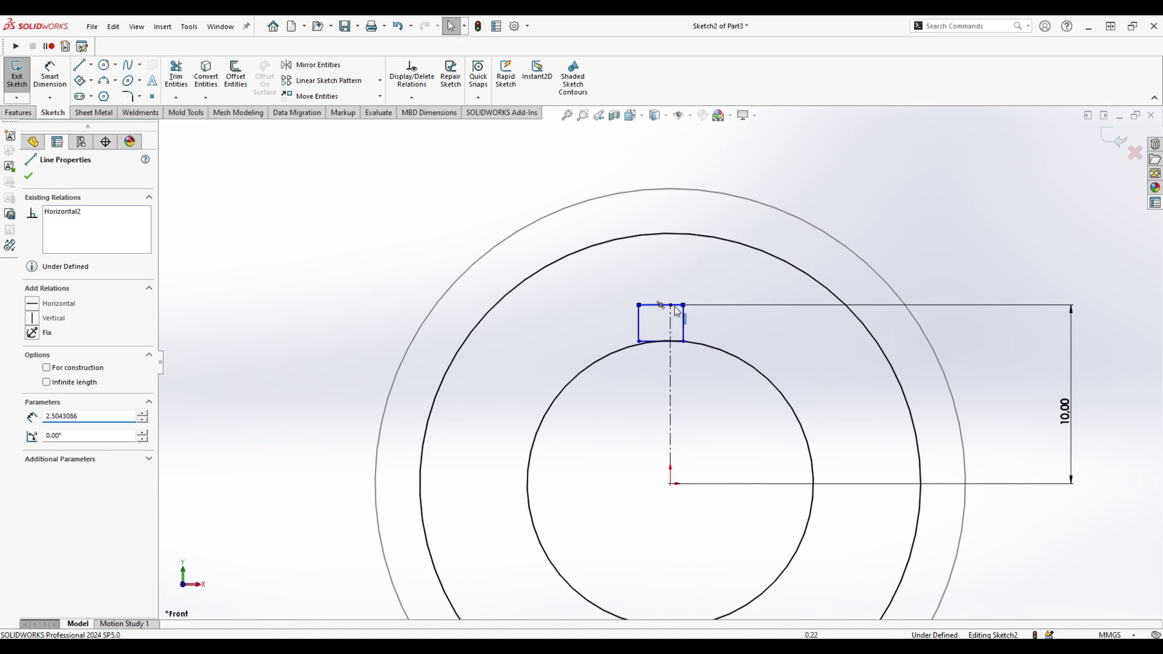
ctrl+click(670, 306)
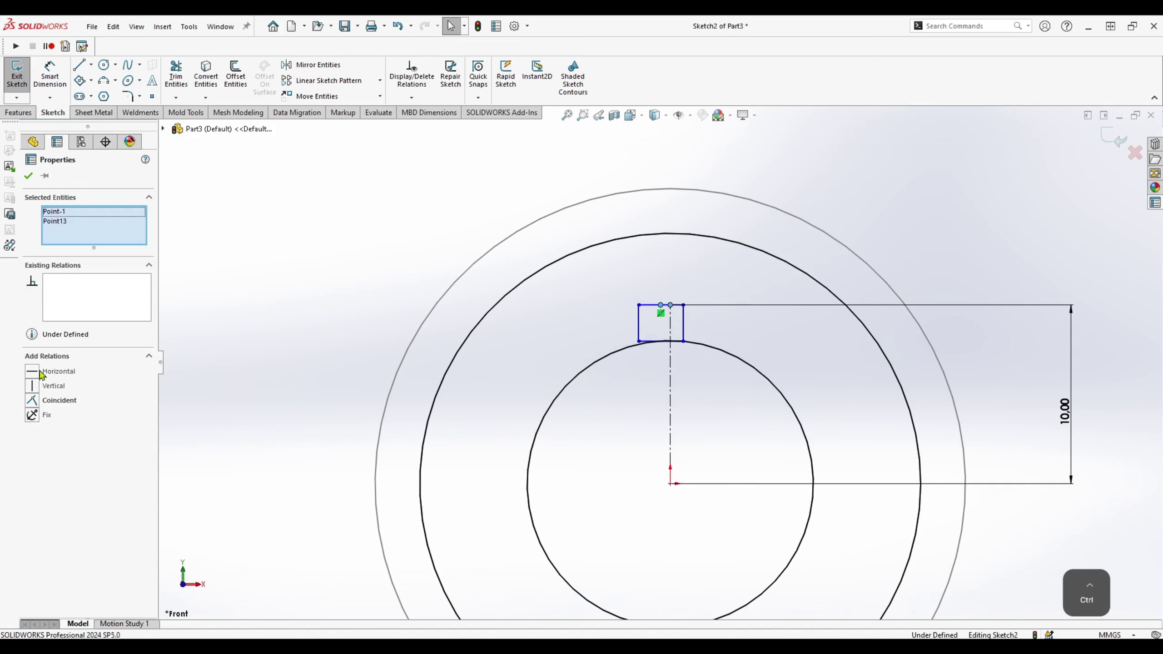
click(33, 400)
click(713, 325)
Step: Dimension the width of the rectangle's upper edge as 3 mm
key(d)
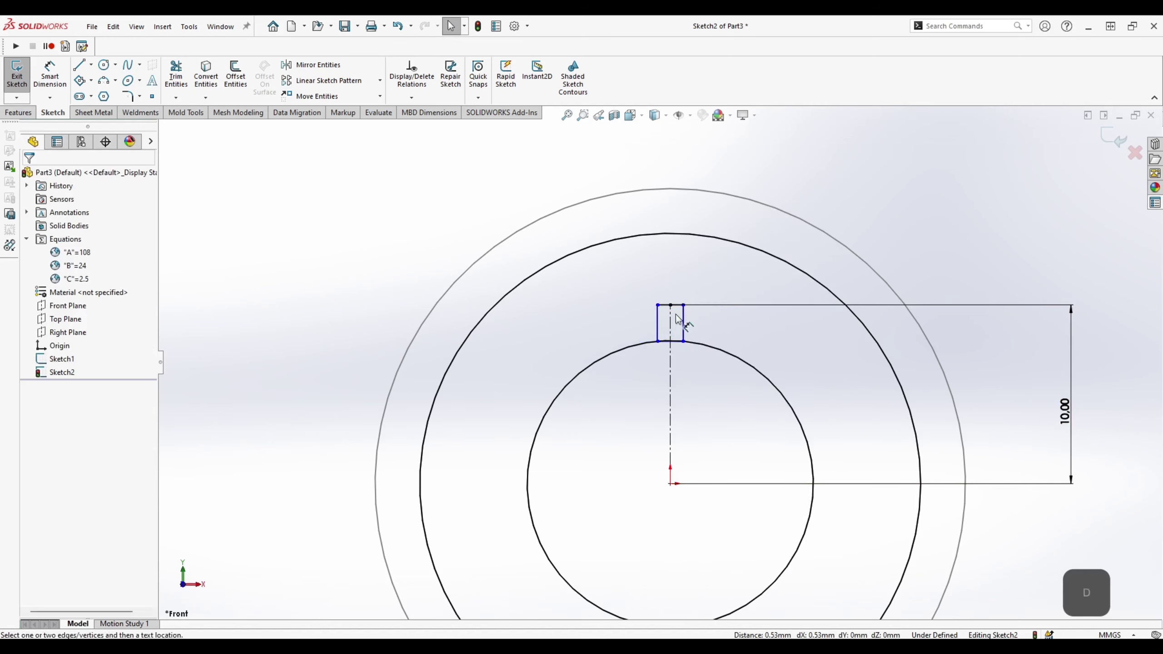
key(d)
click(673, 305)
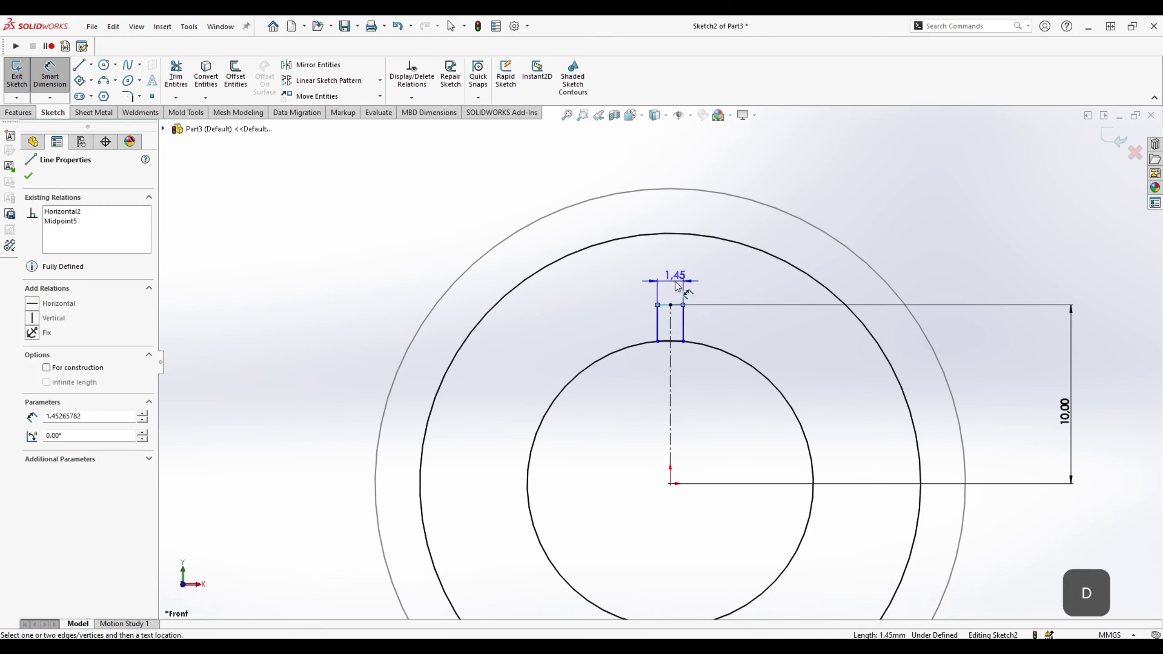
click(677, 279)
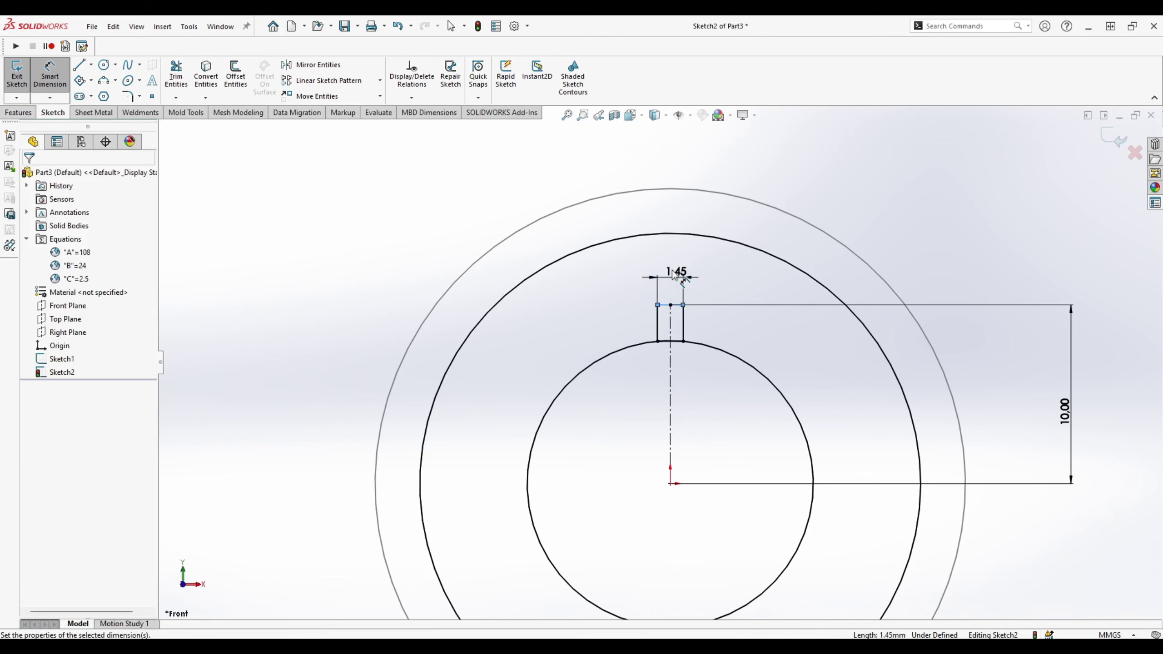
key(Return)
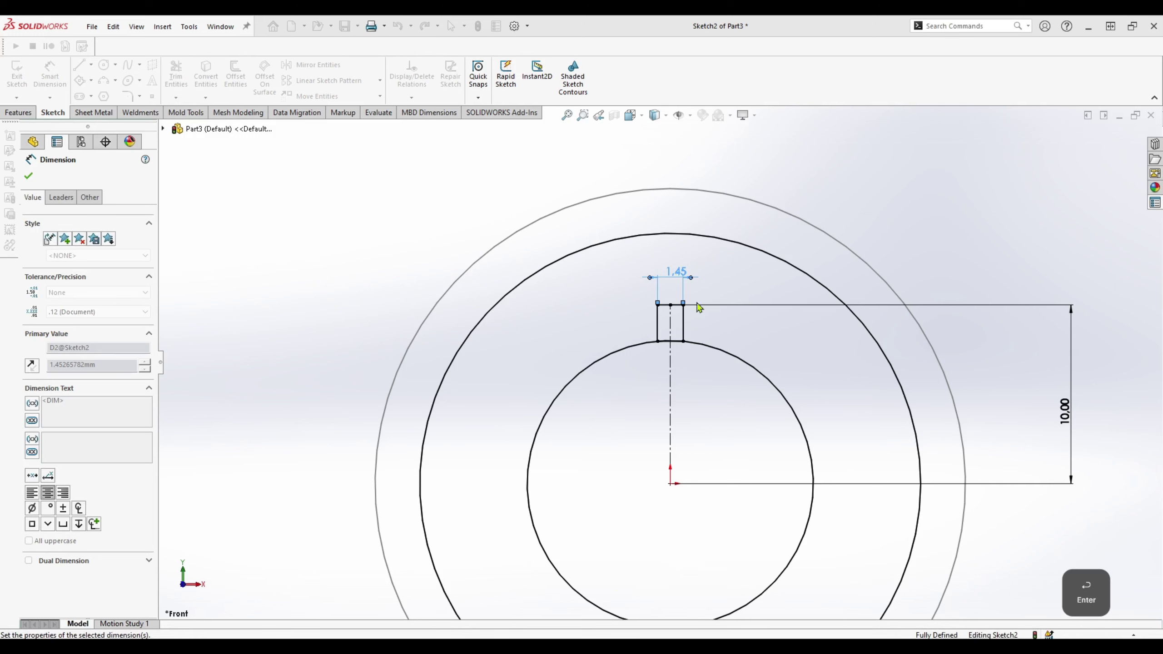
Step: Trim the rectangle's lower edge and the innermost circle's arc between its sides to form an open keyway, and finish the sketch
key(alt+z)
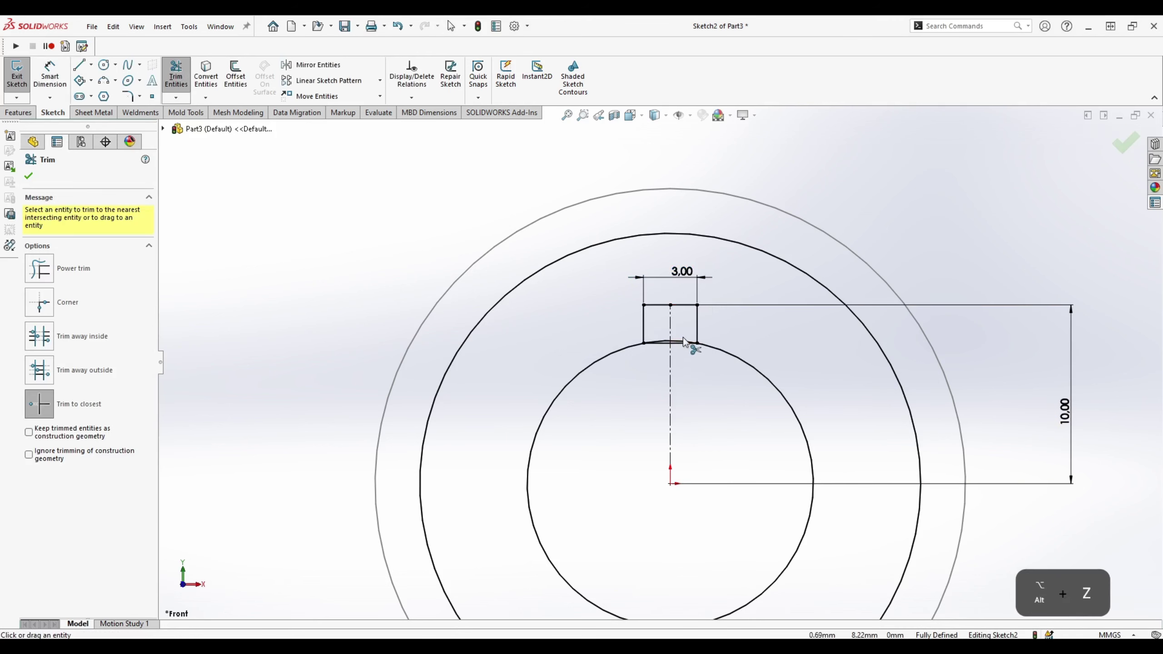
click(685, 345)
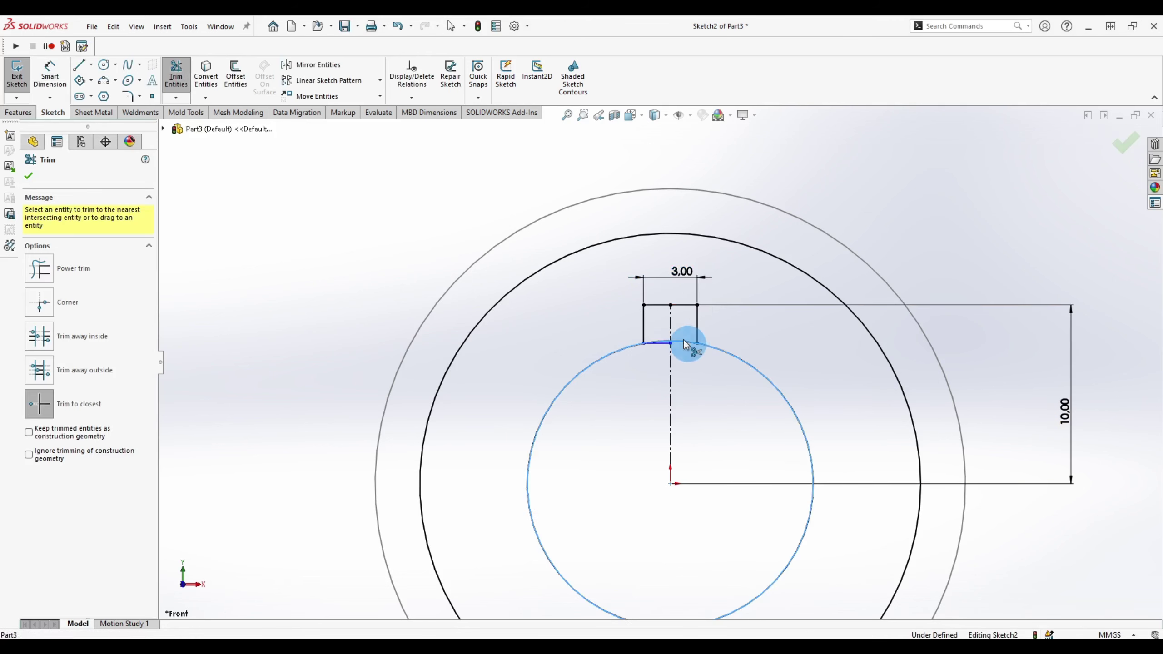
click(657, 344)
scroll(668, 351, up, 3)
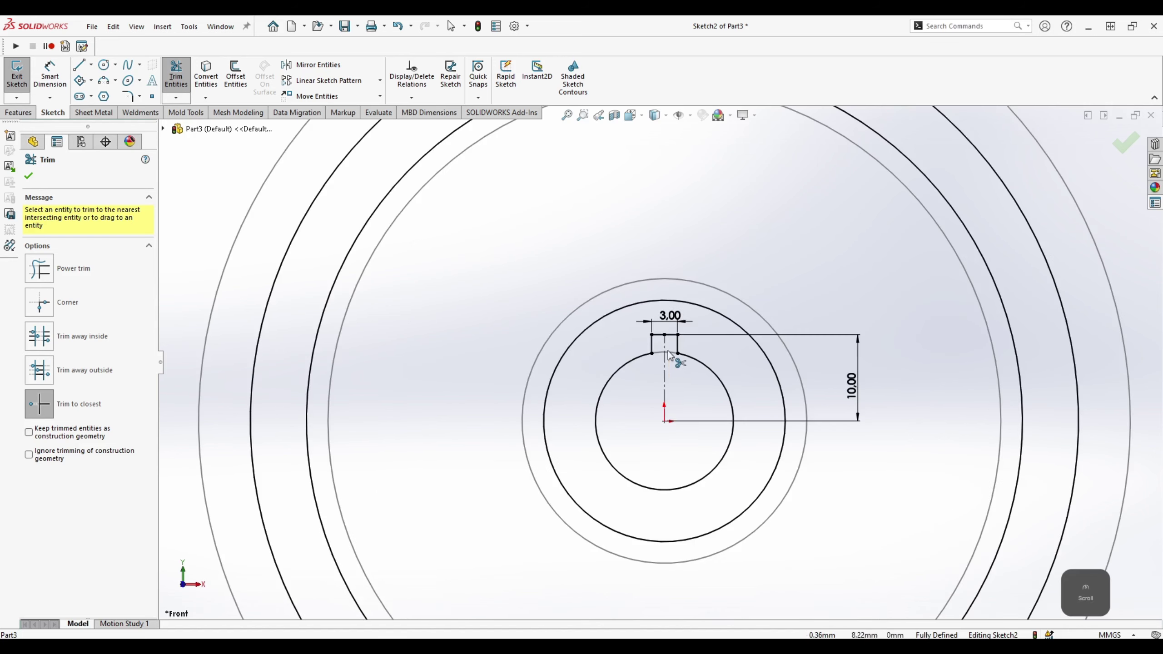
scroll(668, 351, up, 2)
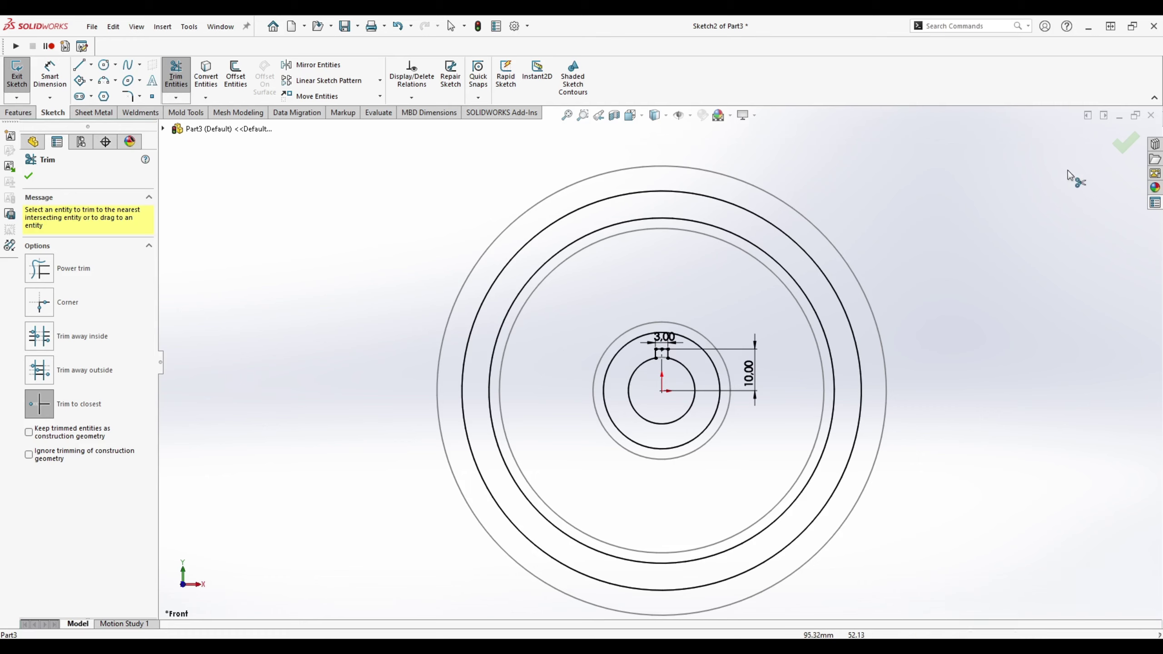
click(1123, 146)
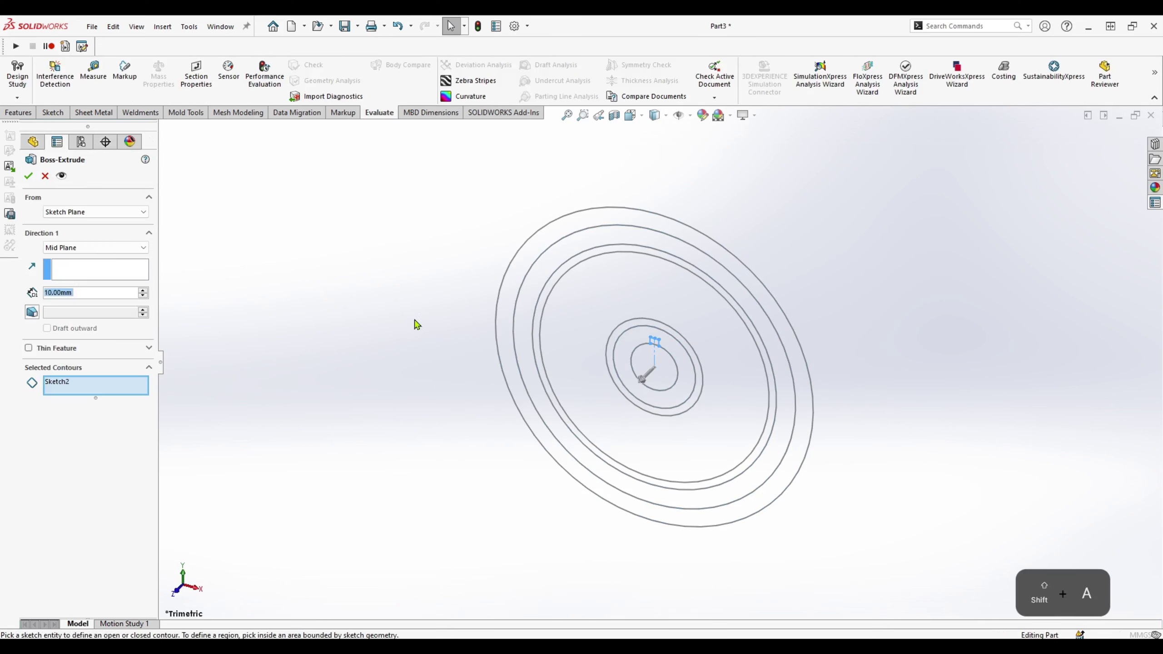
Step: Extrude the hub ring with keyway and the rim ring 18 mm using Mid Plane
click(90, 292)
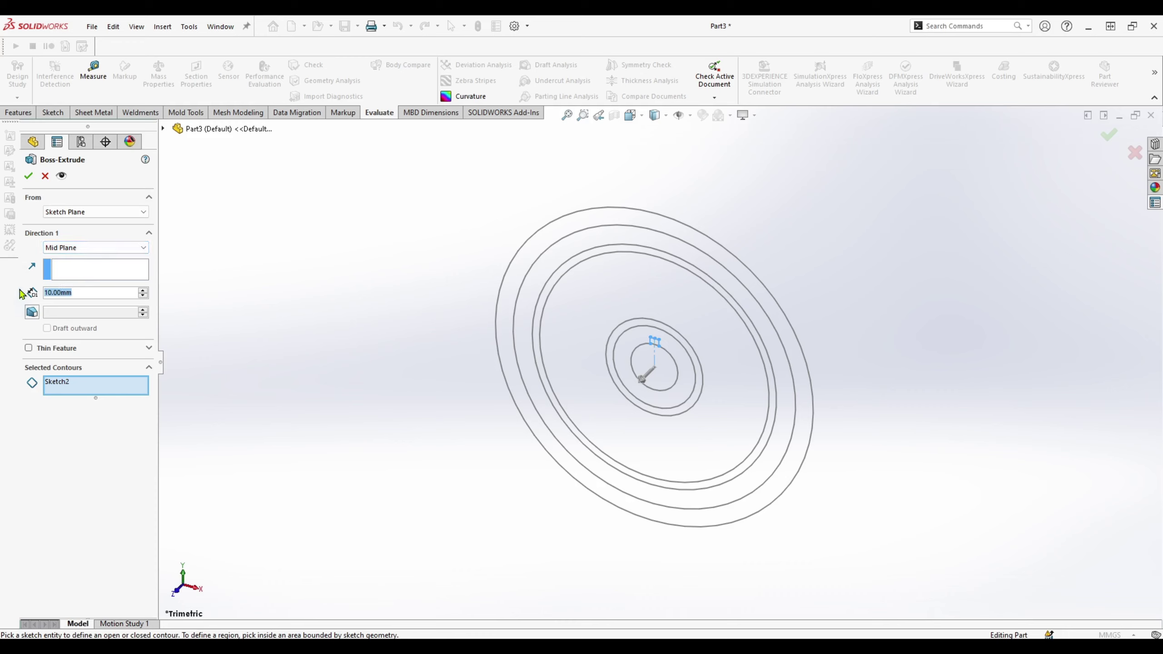
text(18)
key(Return)
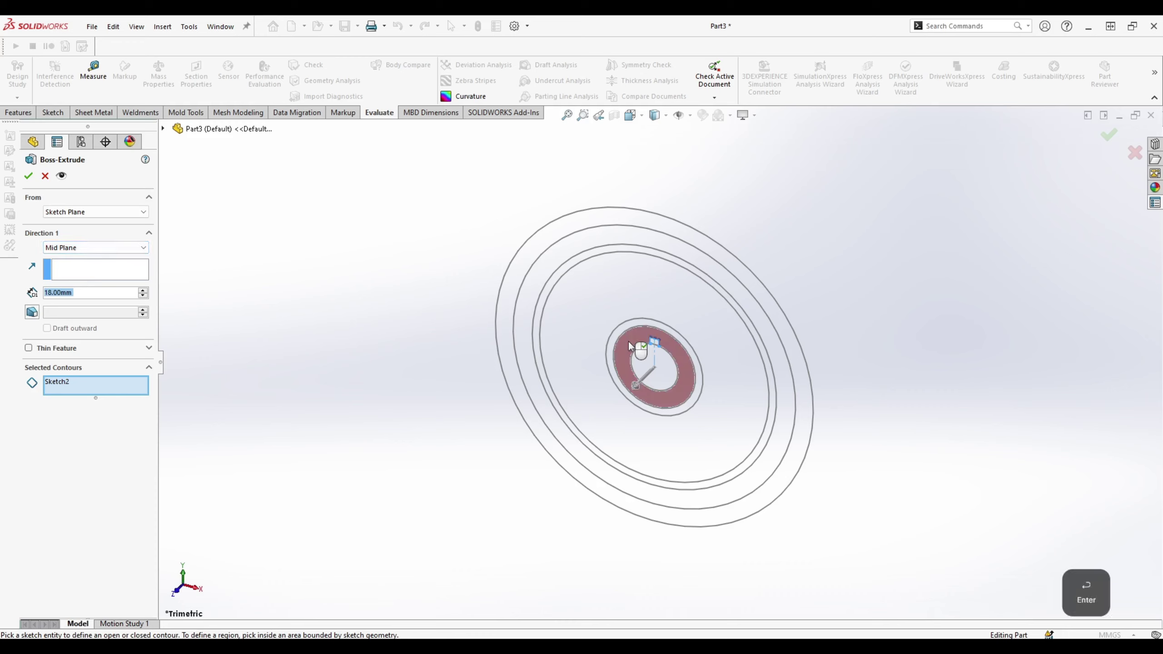
click(556, 258)
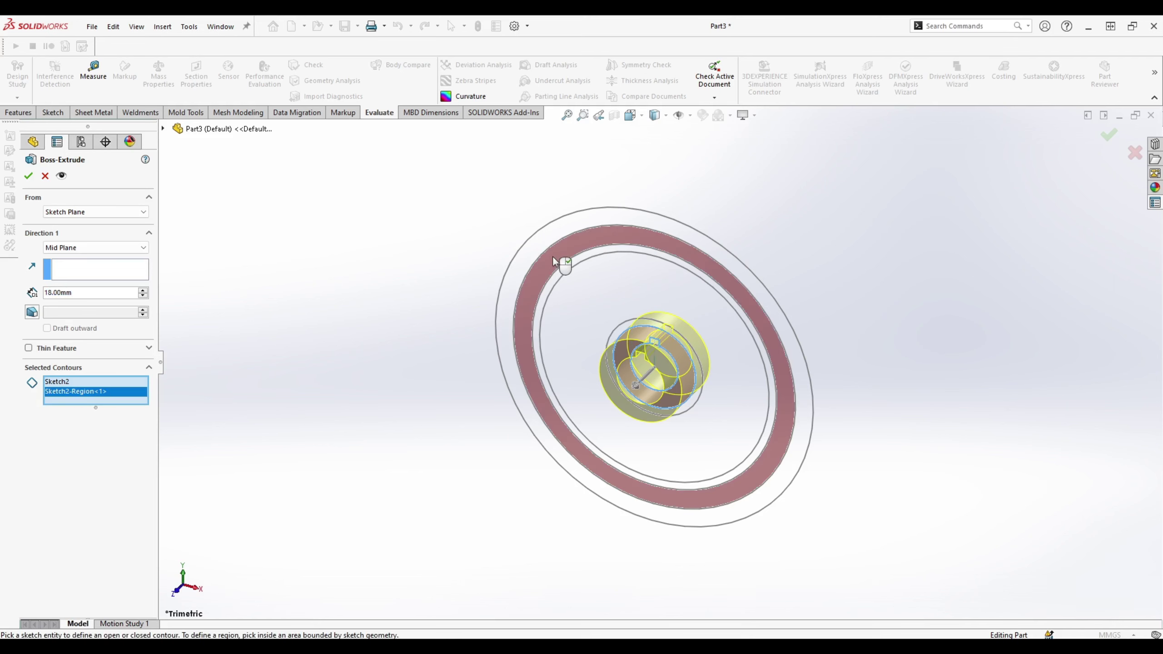
click(662, 265)
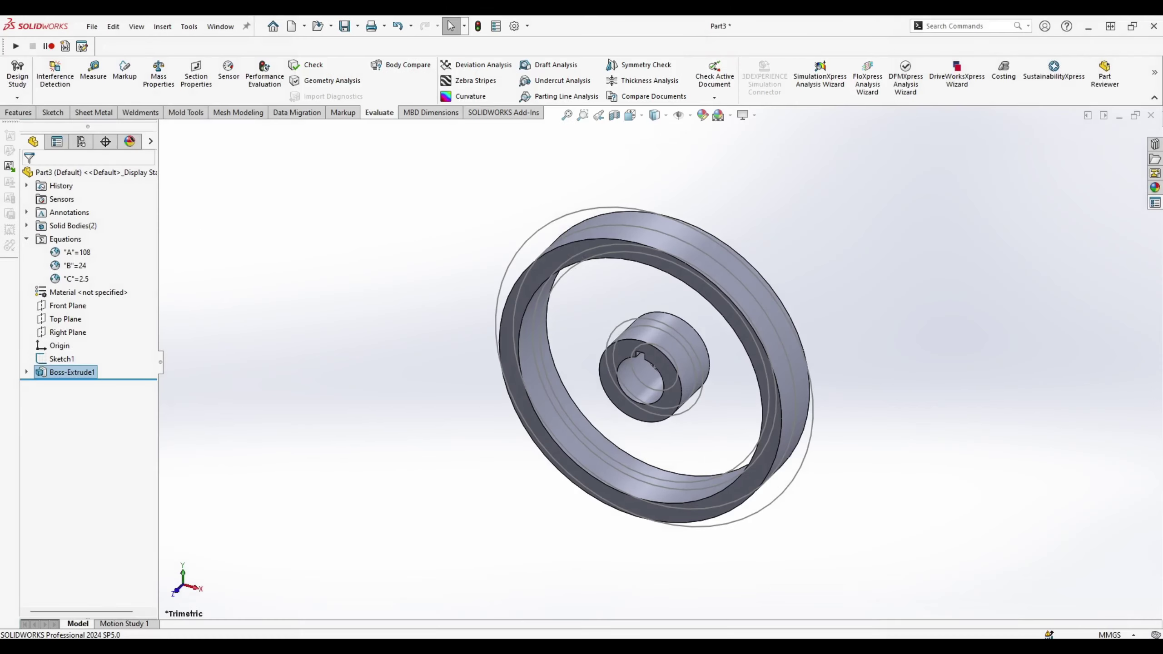
click(306, 249)
mouse_move(352, 272)
middle_down()
mouse_move(389, 201)
mouse_move(381, 241)
mouse_move(353, 249)
middle_up()
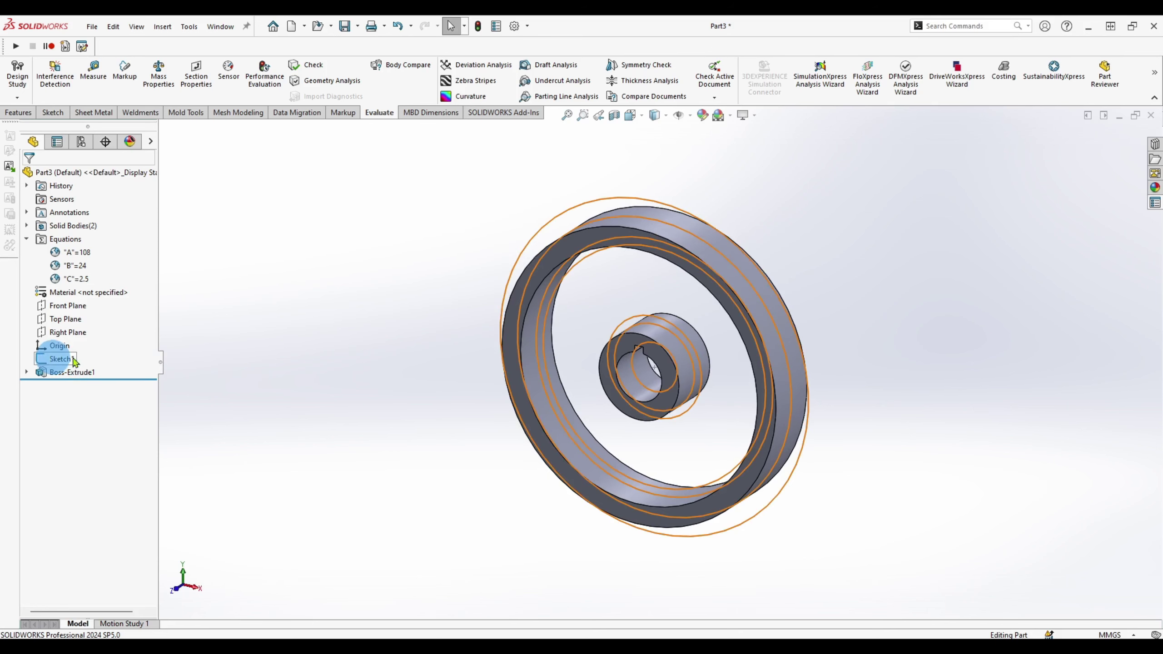
Step: Start a sketch on the Front Plane and convert the rim's inner circle and the hub's outer circle into it
click(68, 306)
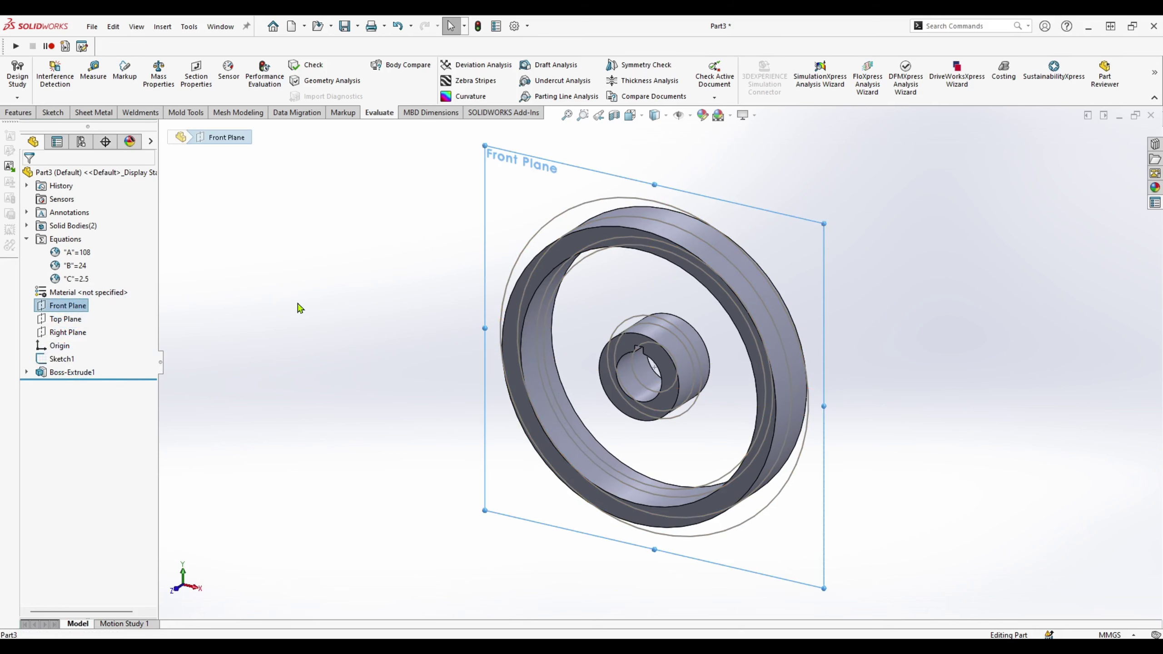
key(alt+a)
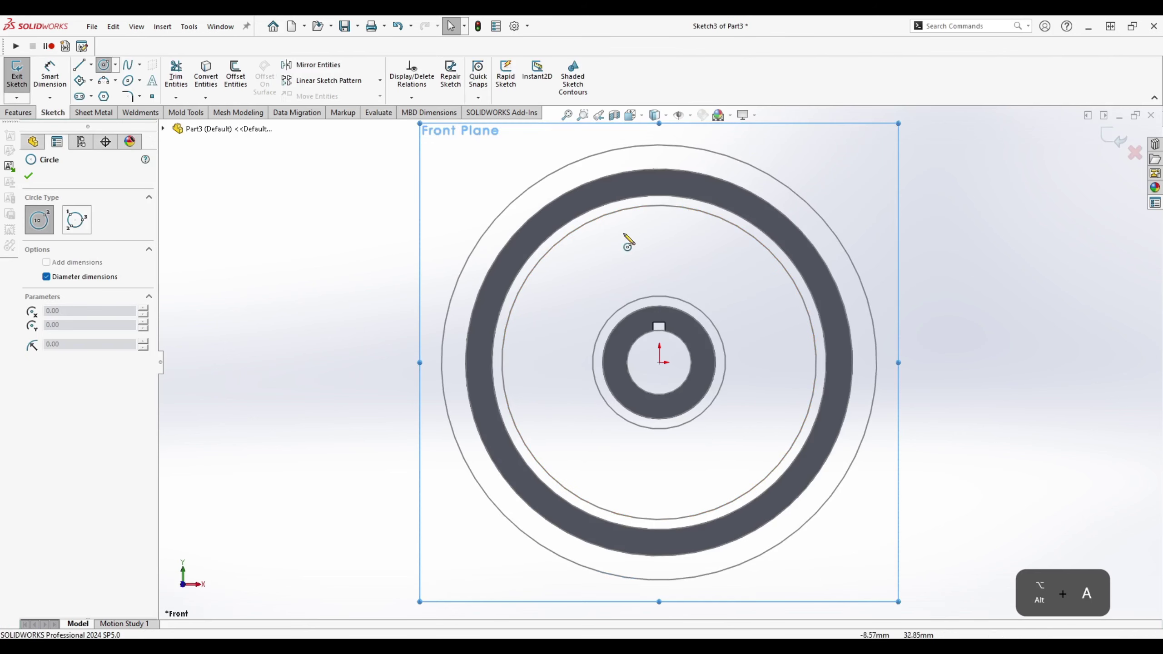
key(Escape)
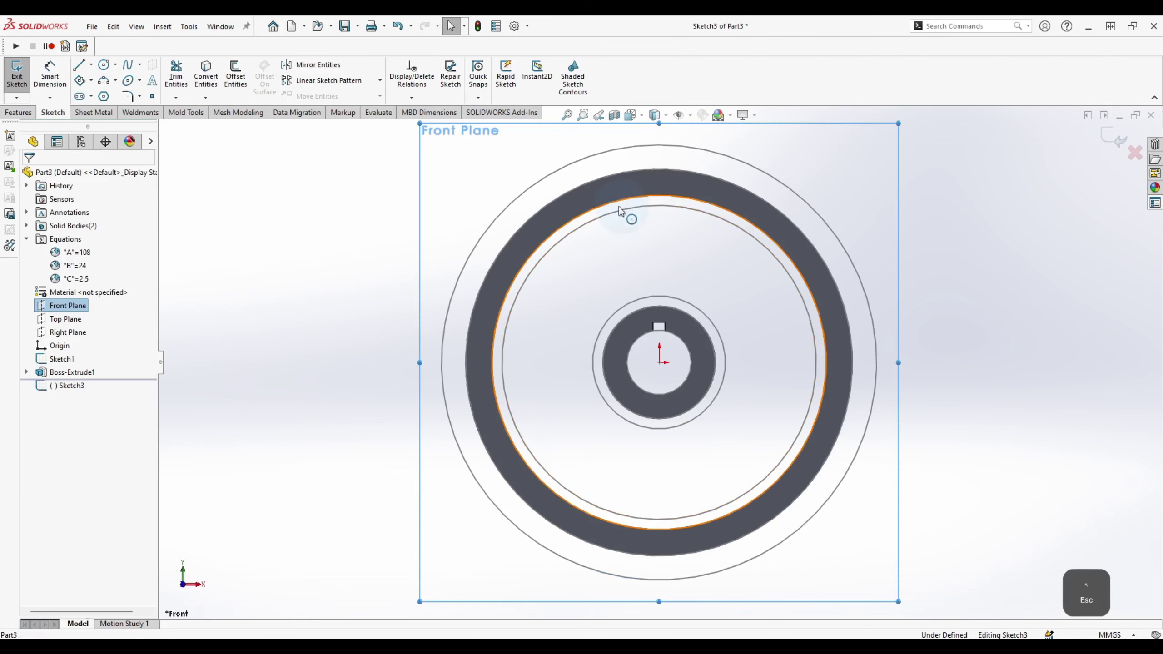
click(619, 206)
click(212, 78)
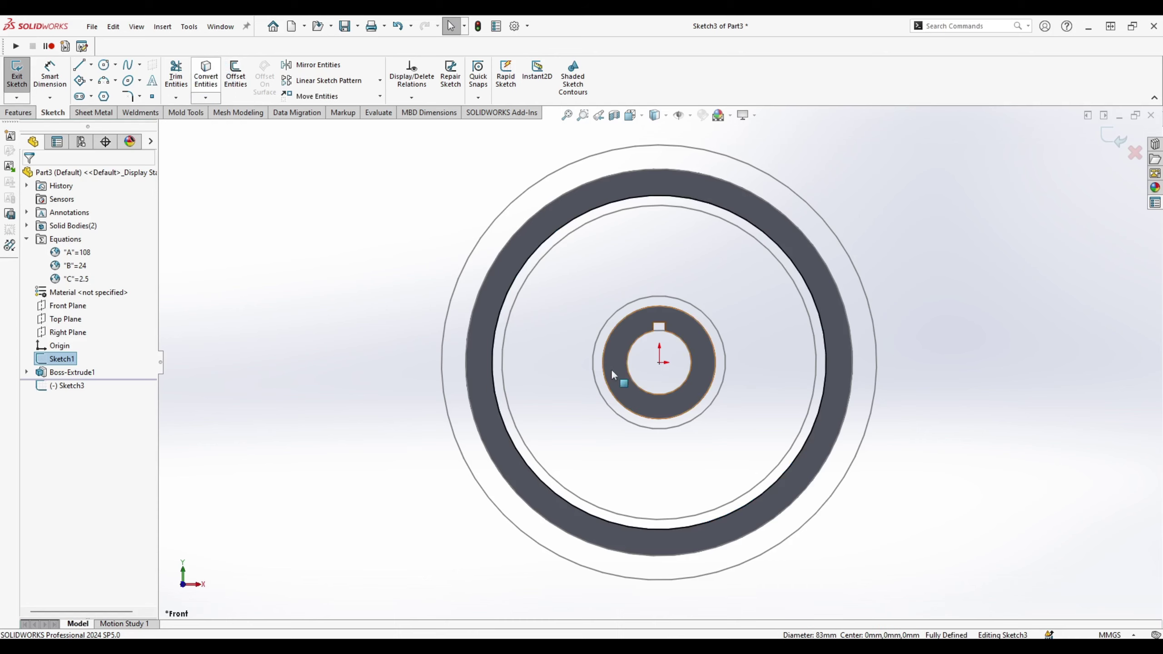
click(631, 312)
click(207, 75)
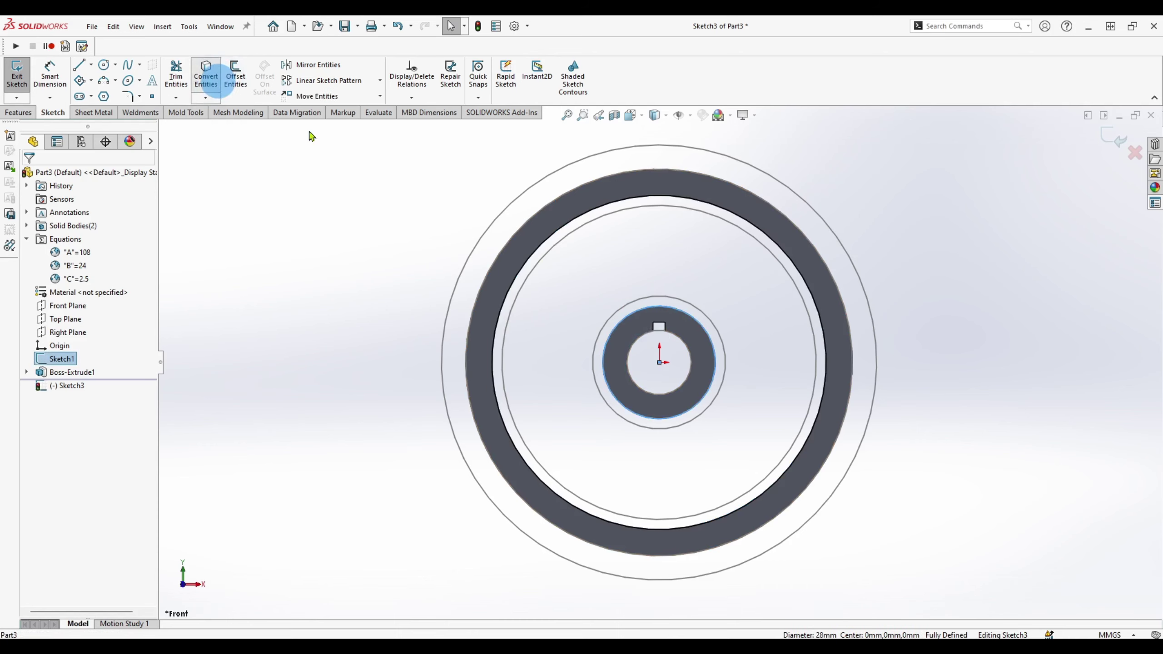
key(Escape)
Step: Draw a vertical centerline about 22.5 mm long from the top of the reference circle around the hub to the circle just inside the rim
key(alt+w)
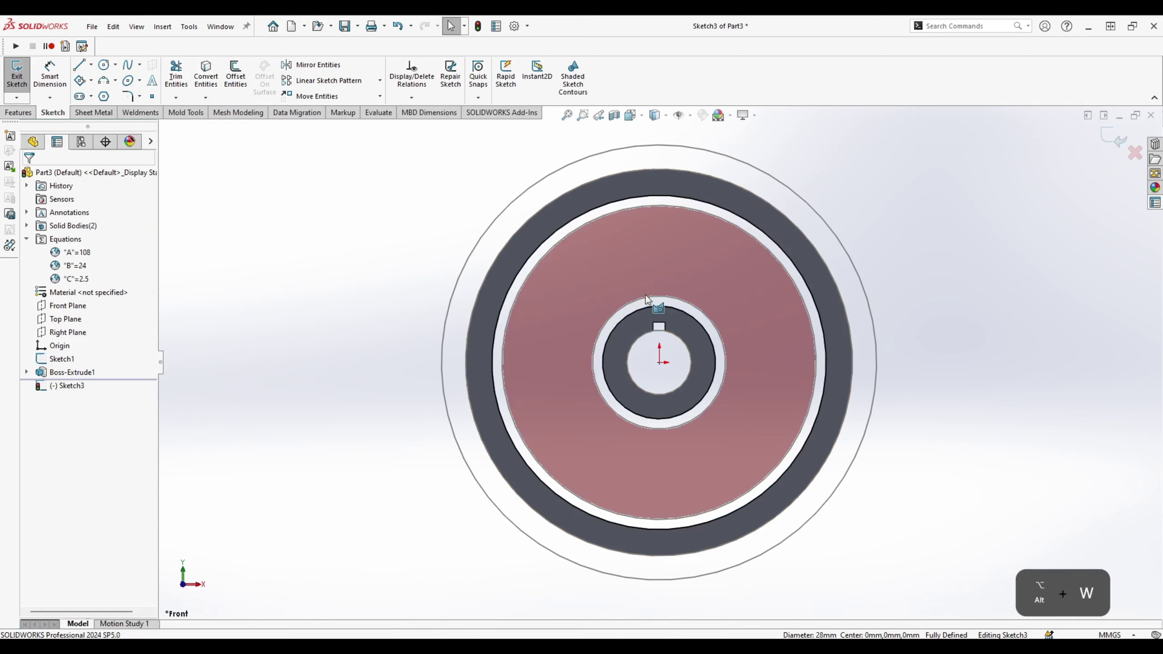
click(659, 296)
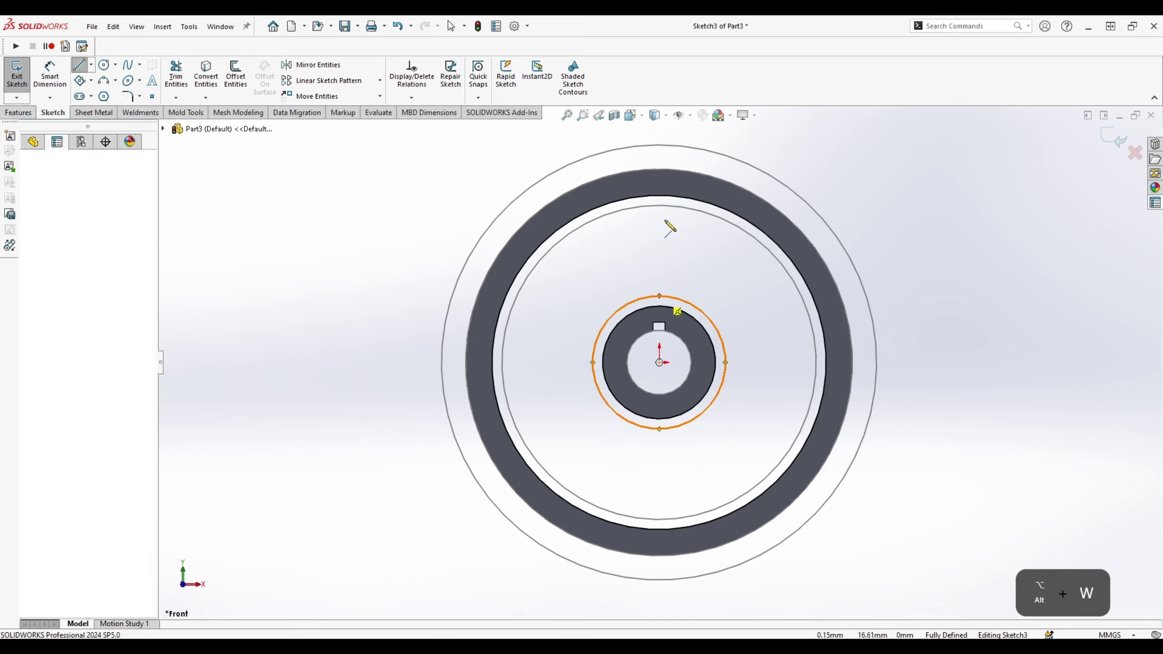
click(660, 208)
key(Escape)
key(Escape)
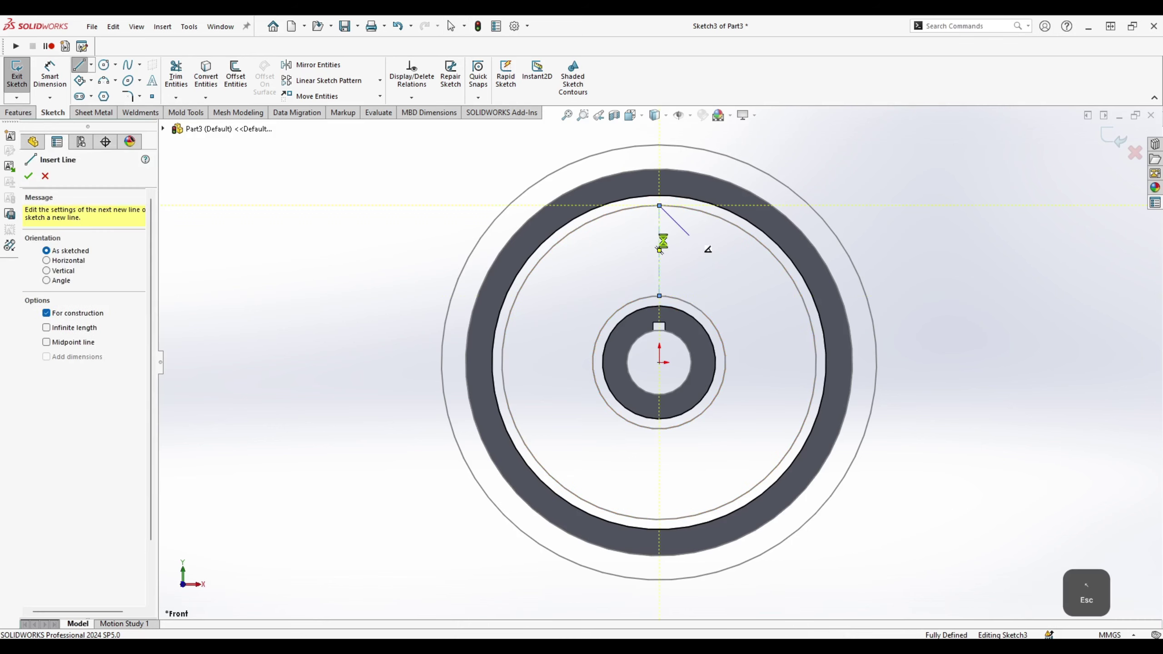
Step: Offset the vertical centerline 10 mm to both sides with dimensions added
click(659, 248)
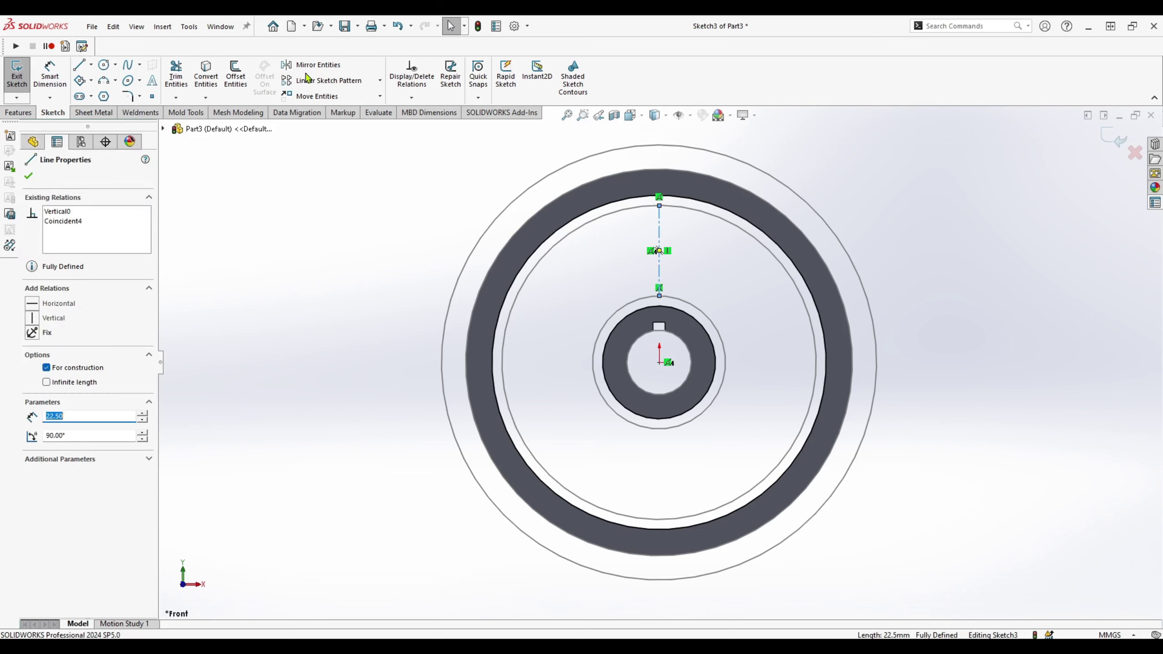
click(243, 83)
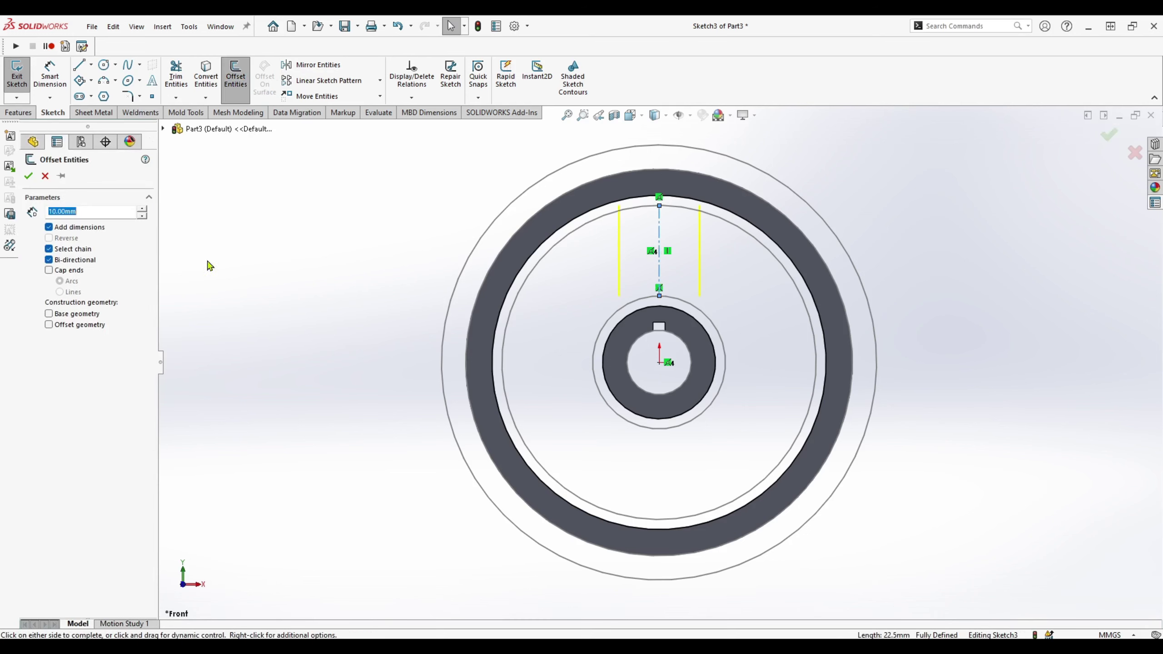
click(205, 229)
key(Escape)
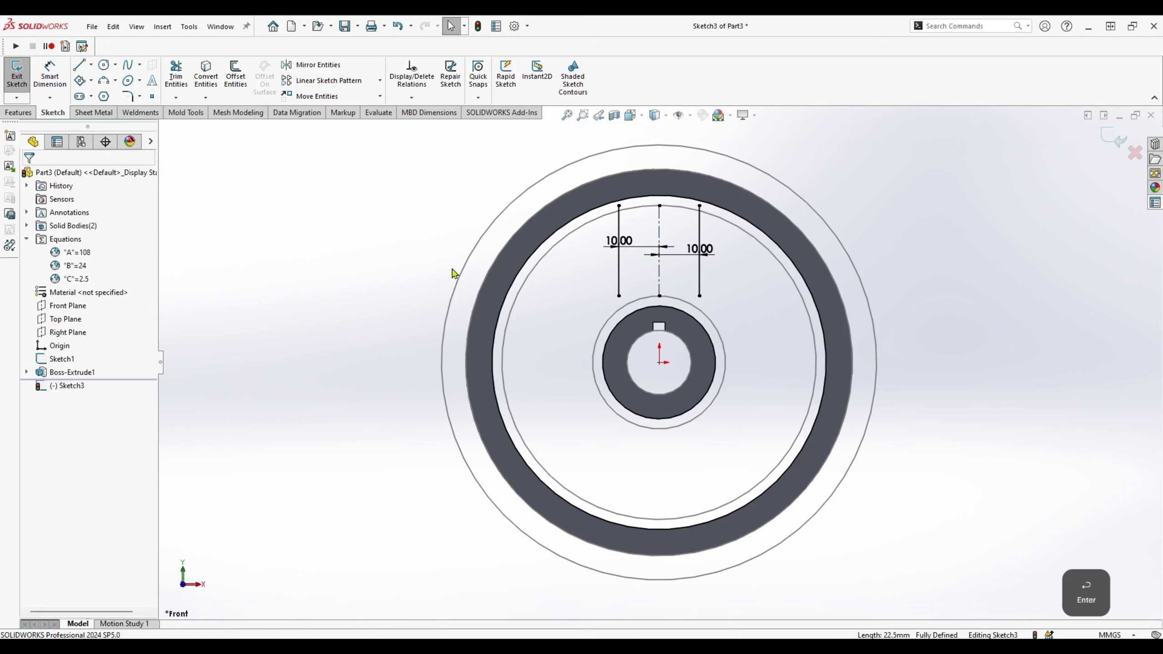
Step: Link the left line's offset dimension by equation to the right line's offset dimension, D1@Sketch3
click(622, 241)
double_click(622, 241)
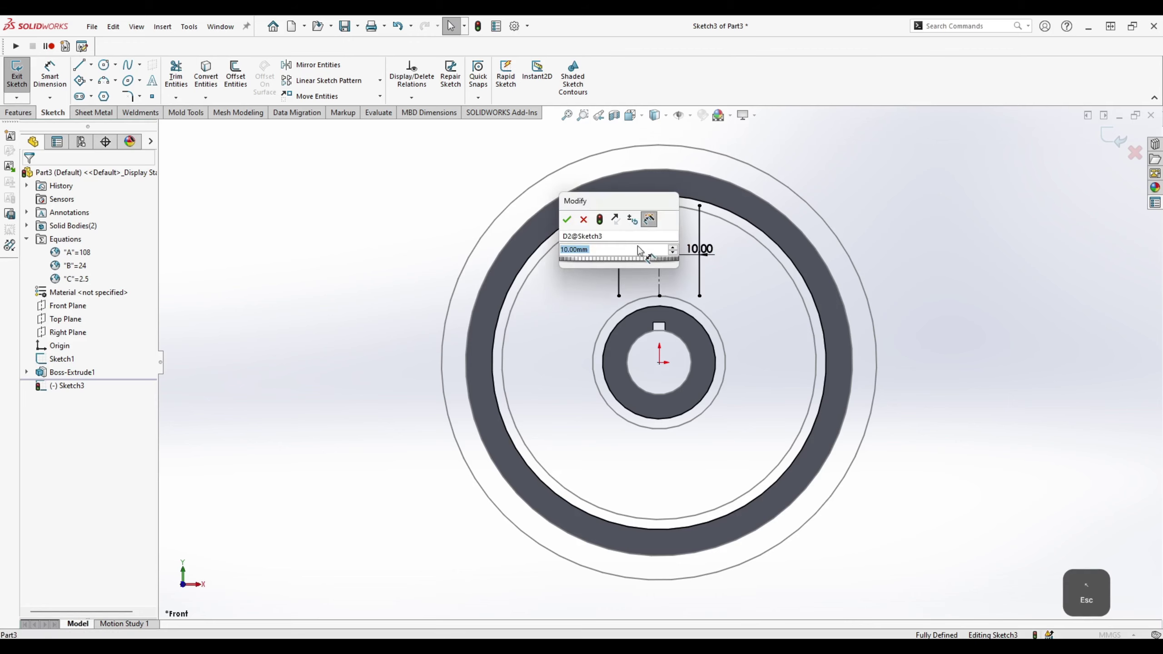
text(=)
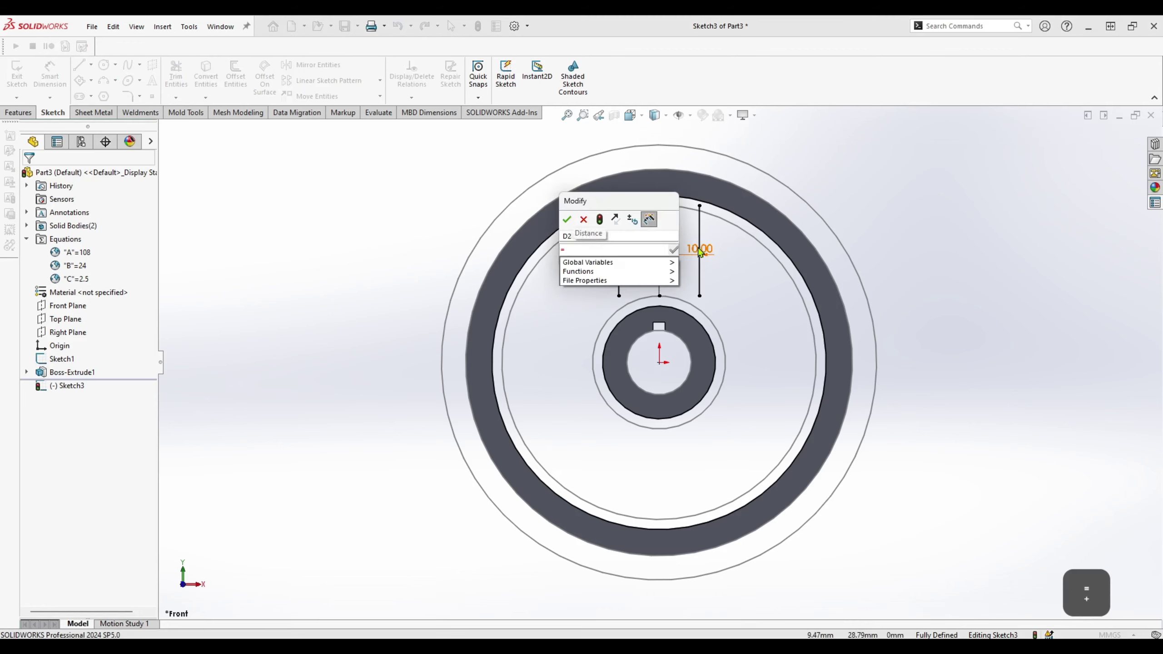
click(699, 250)
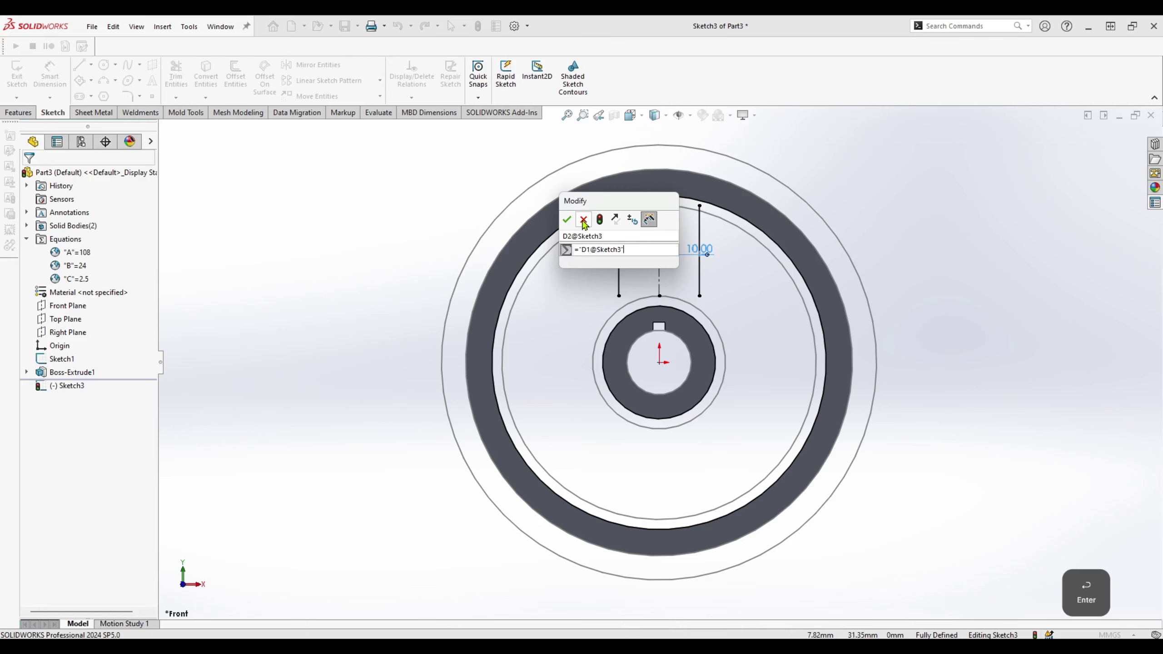
click(567, 219)
Step: Set the right line's offset dimension equal to the global variable C
click(698, 254)
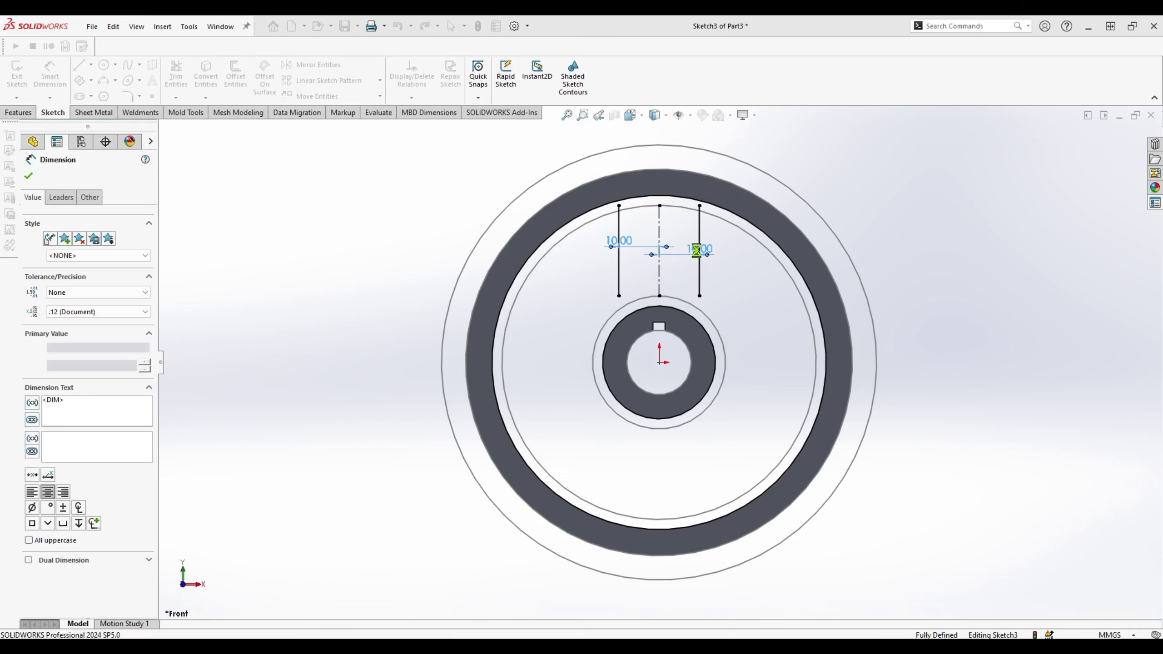
double_click(697, 253)
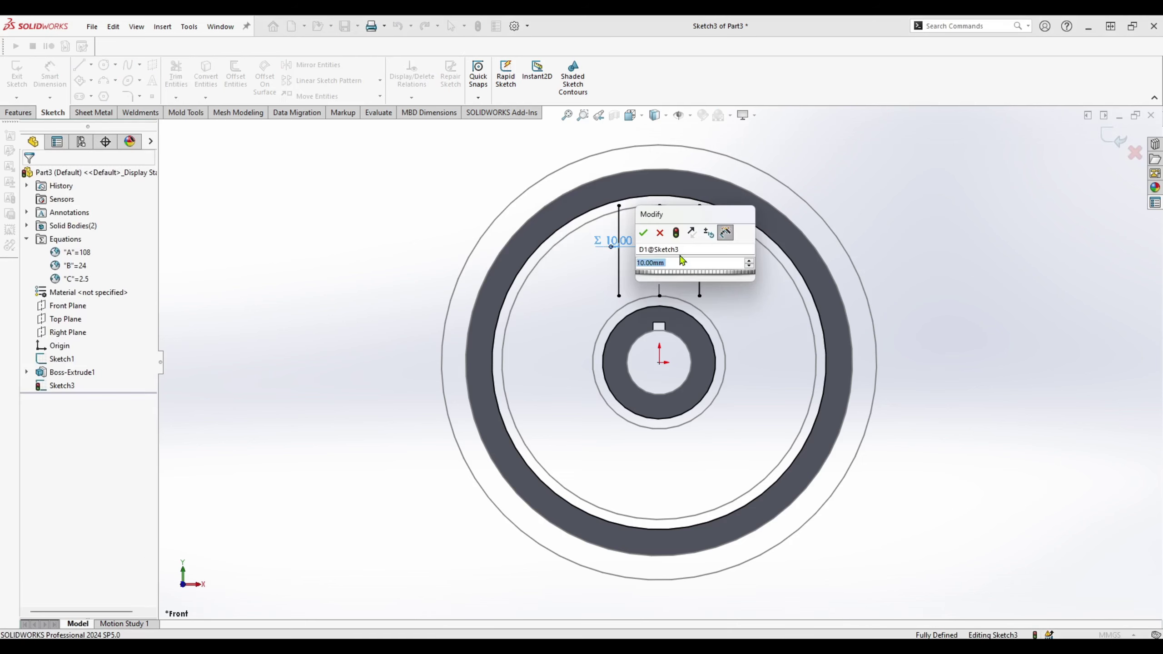
text(=C)
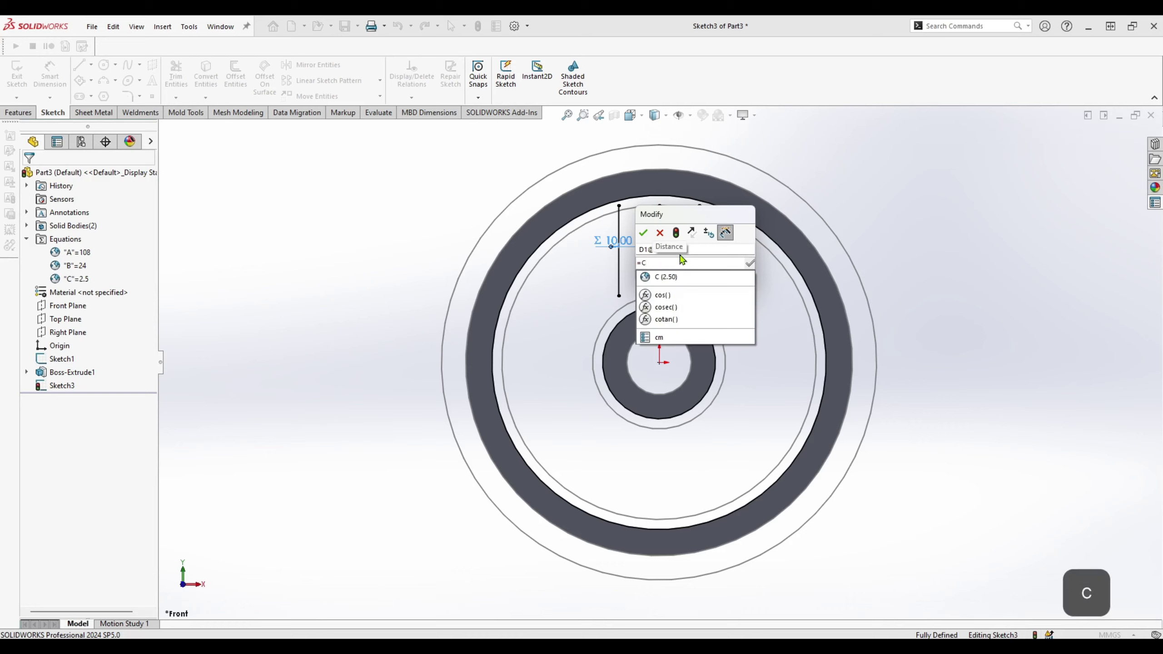
key(Down)
key(Return)
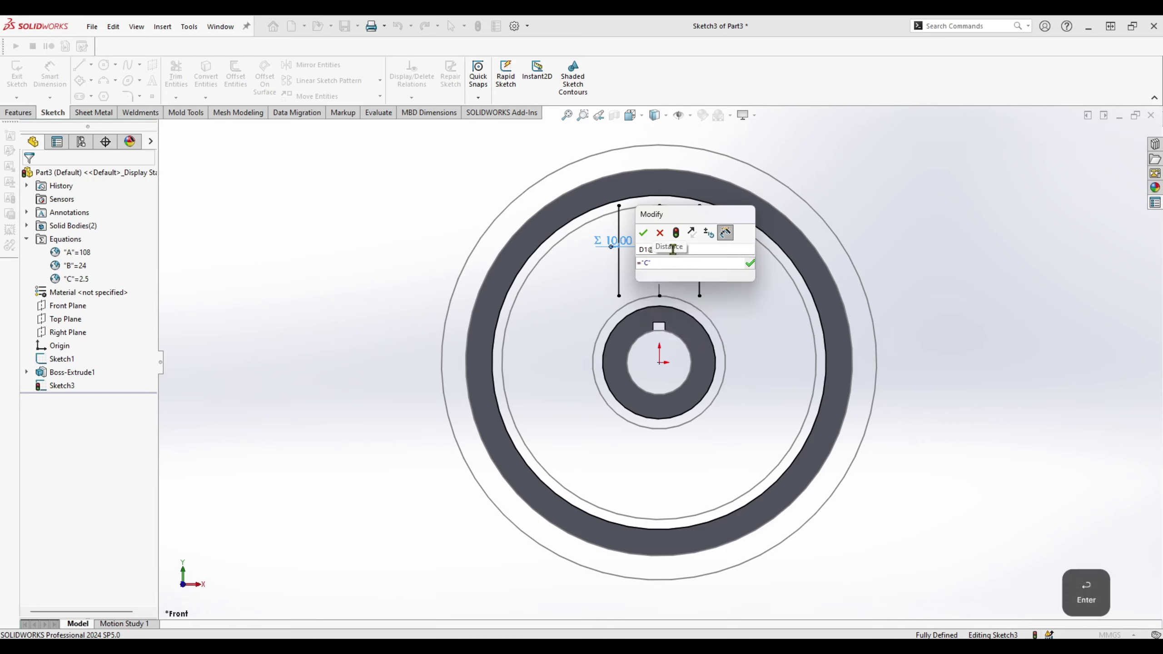
key(Return)
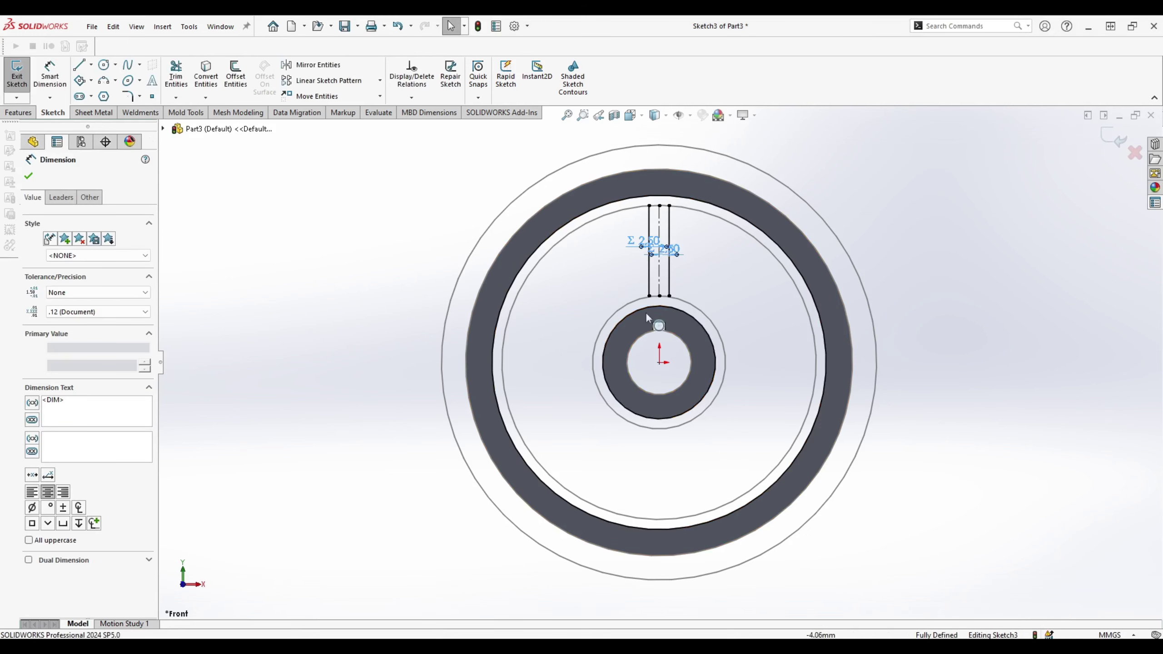
Step: Attach the upper endpoints of both offset lines to the circle inside the rim and the lower endpoints to the circle around the hub
scroll(671, 298, down, 5)
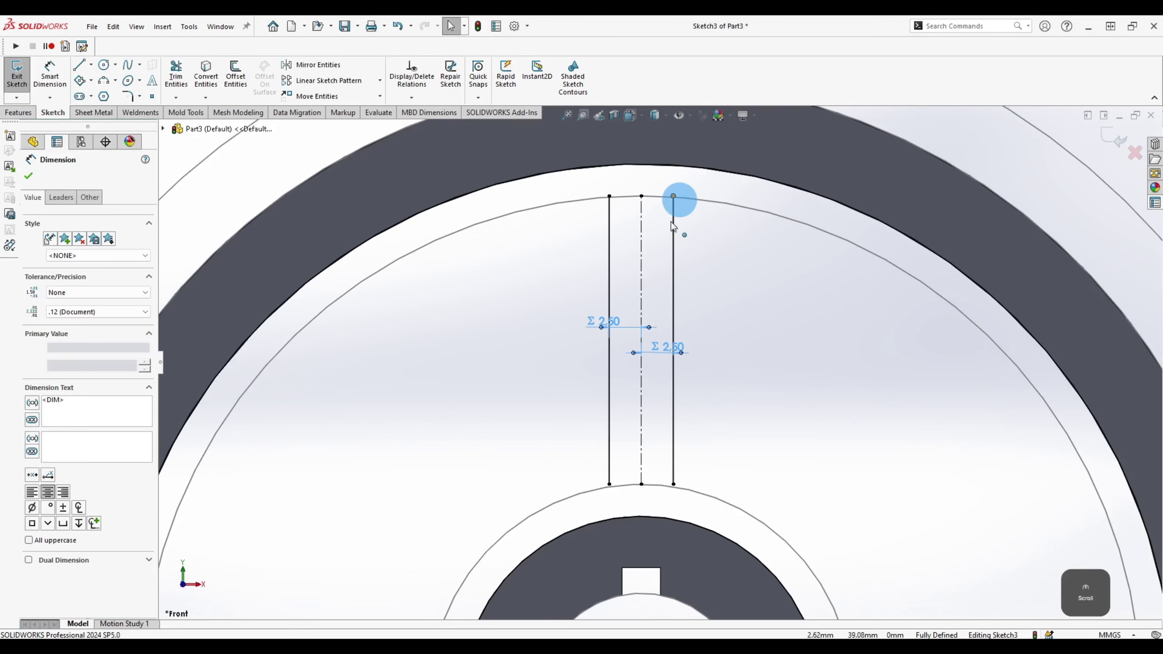
click(677, 211)
mouse_move(676, 212)
mouse_down()
mouse_move(674, 198)
mouse_move(609, 197)
mouse_up()
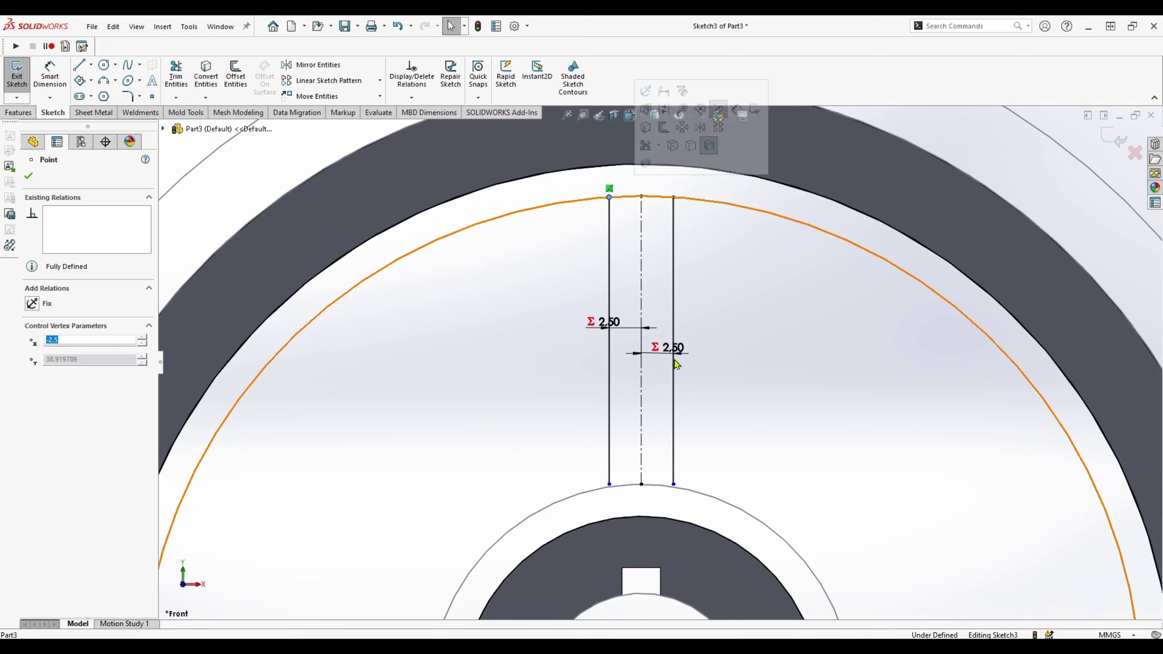
click(675, 485)
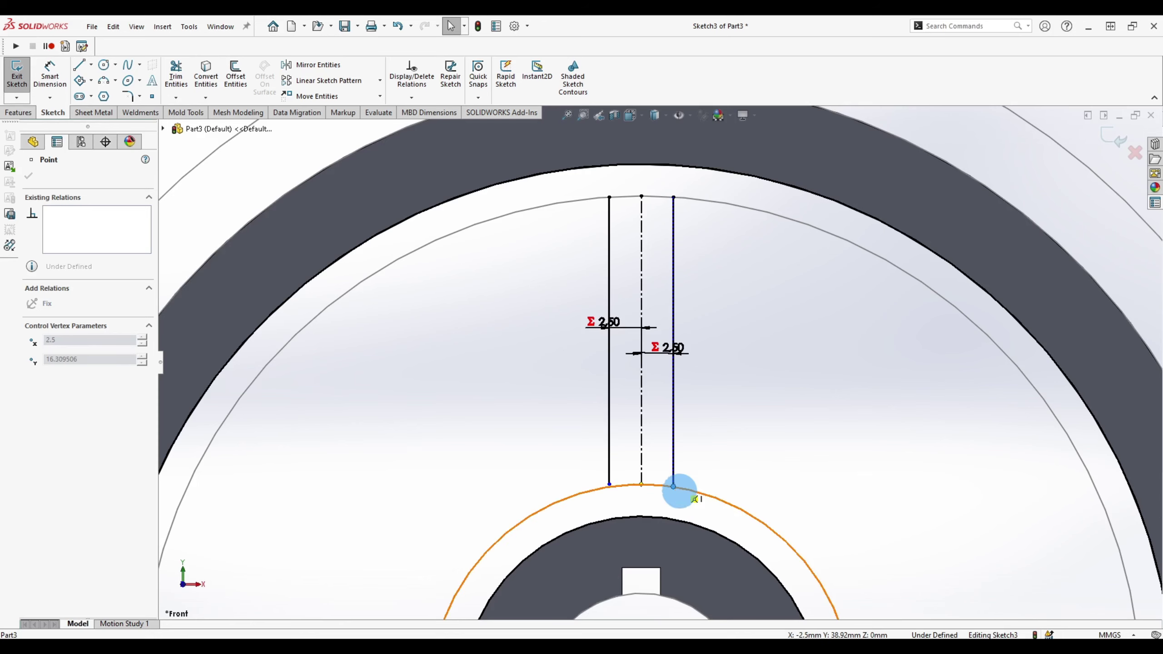
click(609, 485)
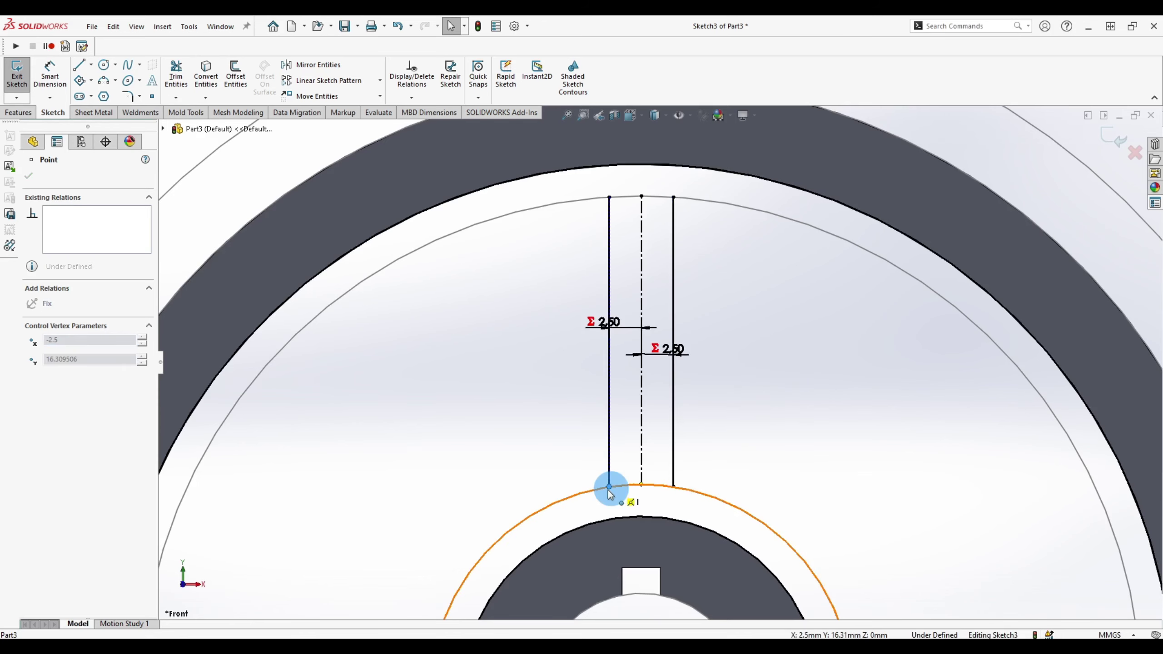
click(772, 309)
scroll(771, 311, up, 3)
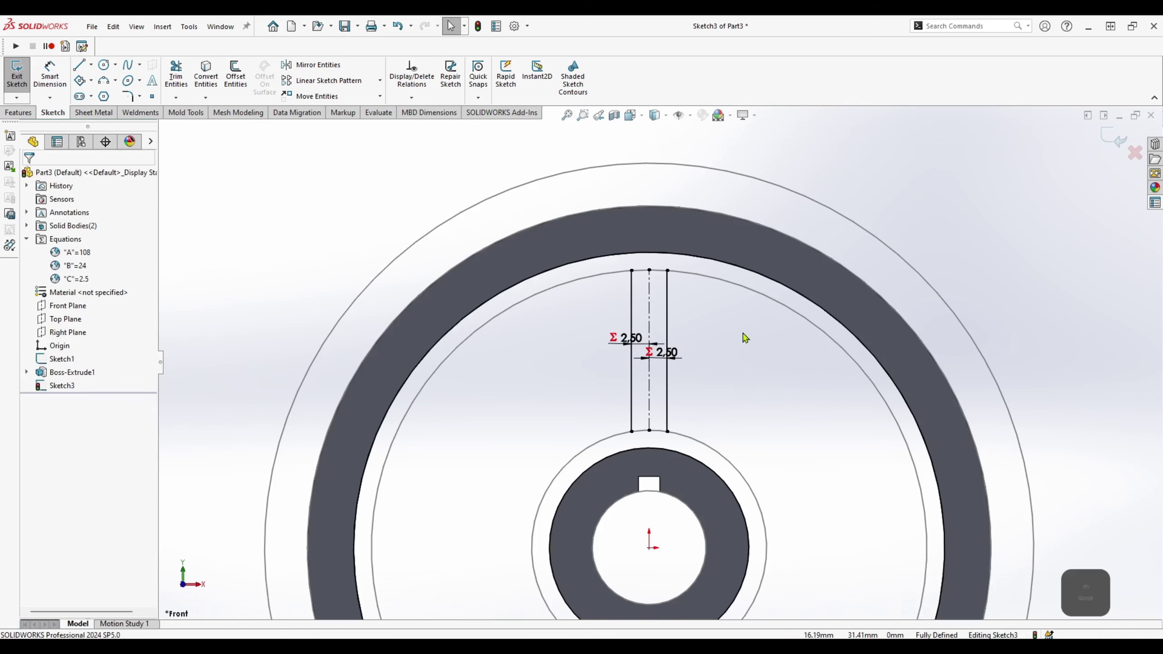
Step: Draw two 3-point arcs rightward from the right line's ends, one along the circle inside the rim (radius 39 mm), one along the circle around the hub
click(104, 80)
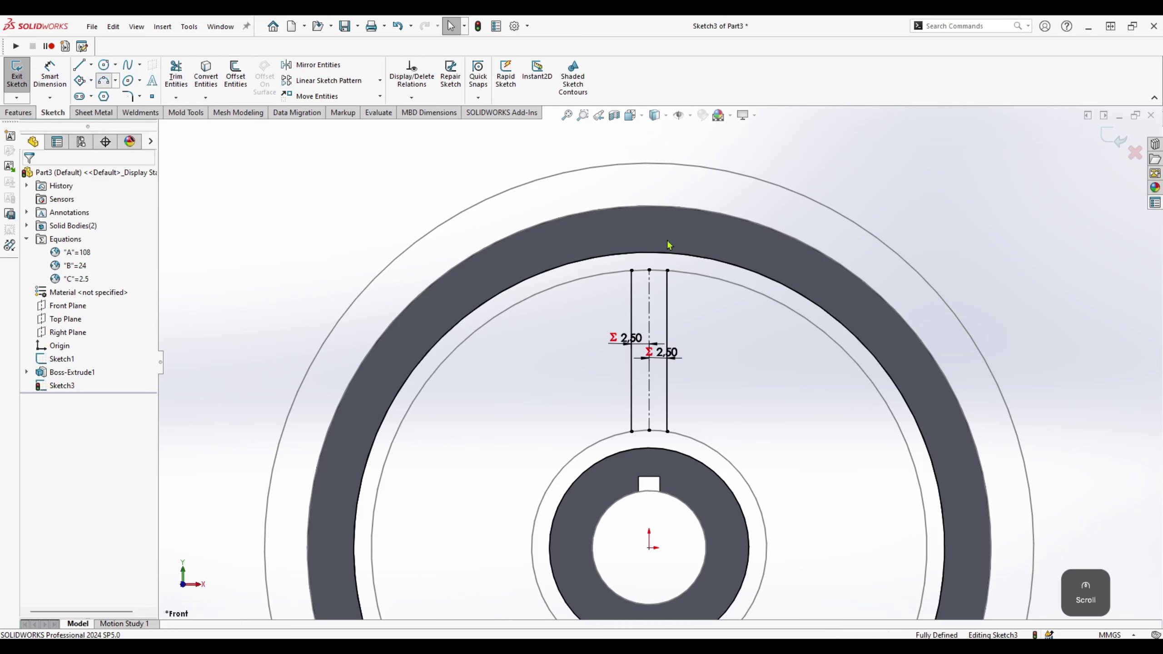
click(667, 271)
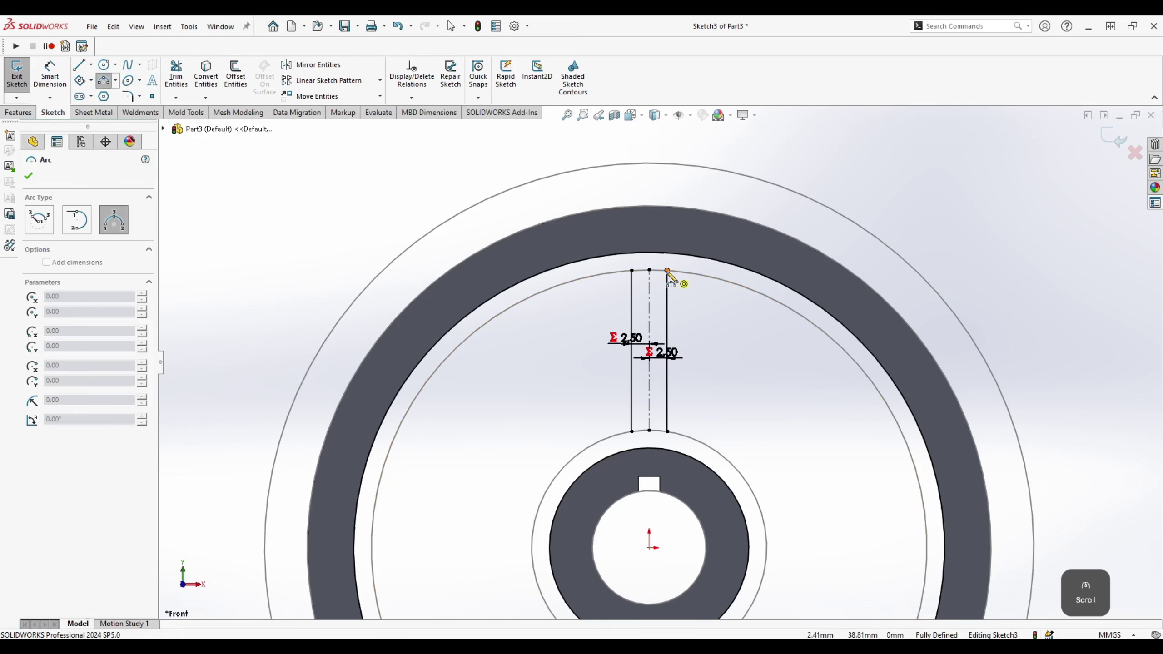
click(746, 288)
click(707, 276)
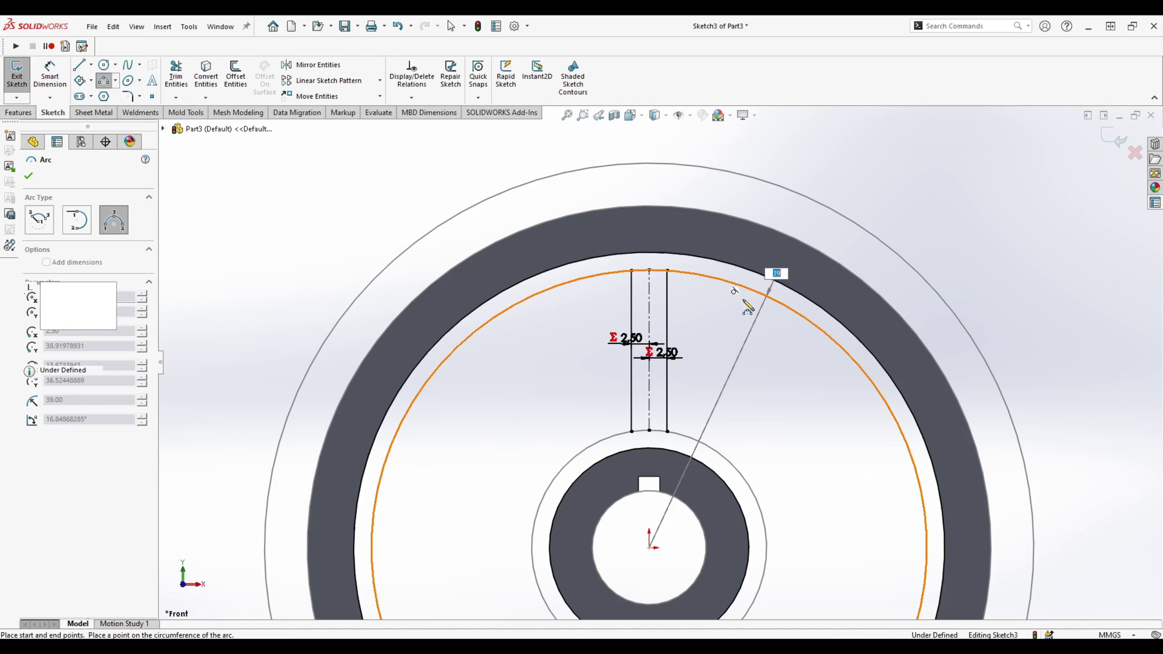
click(667, 431)
click(715, 454)
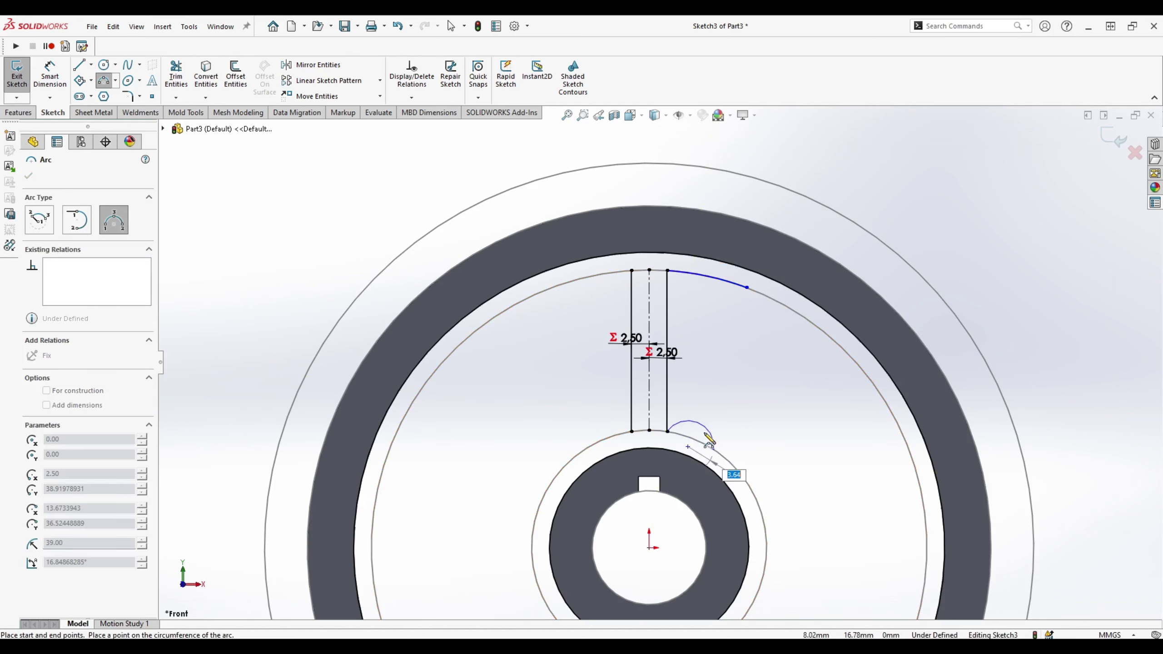
click(722, 417)
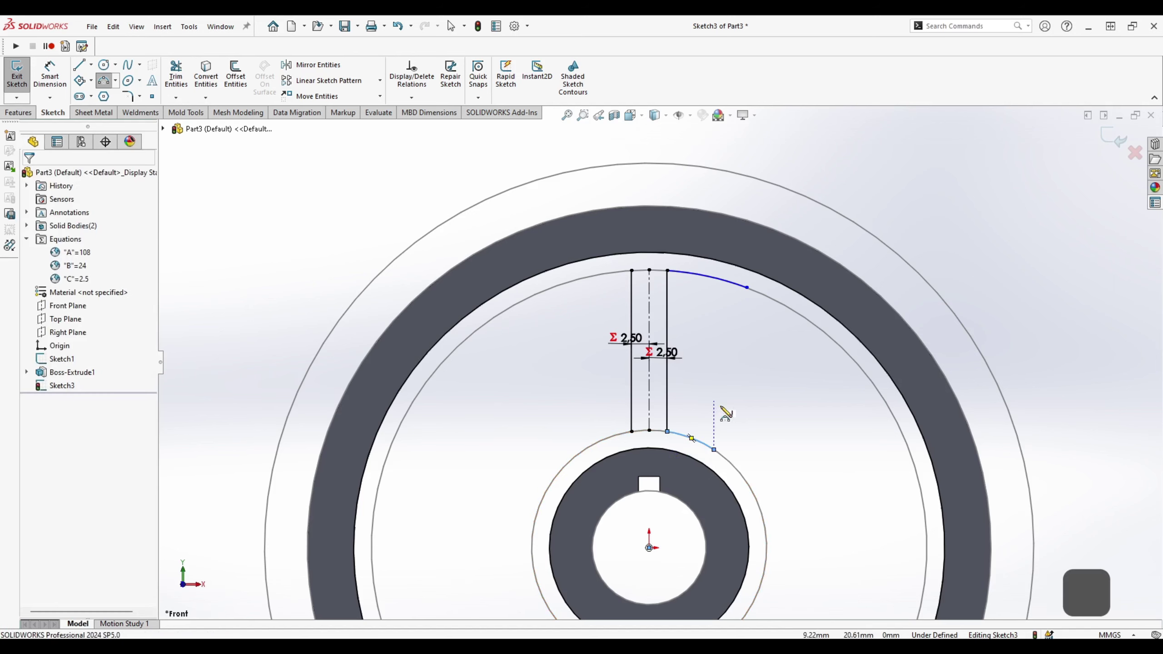
key(Escape)
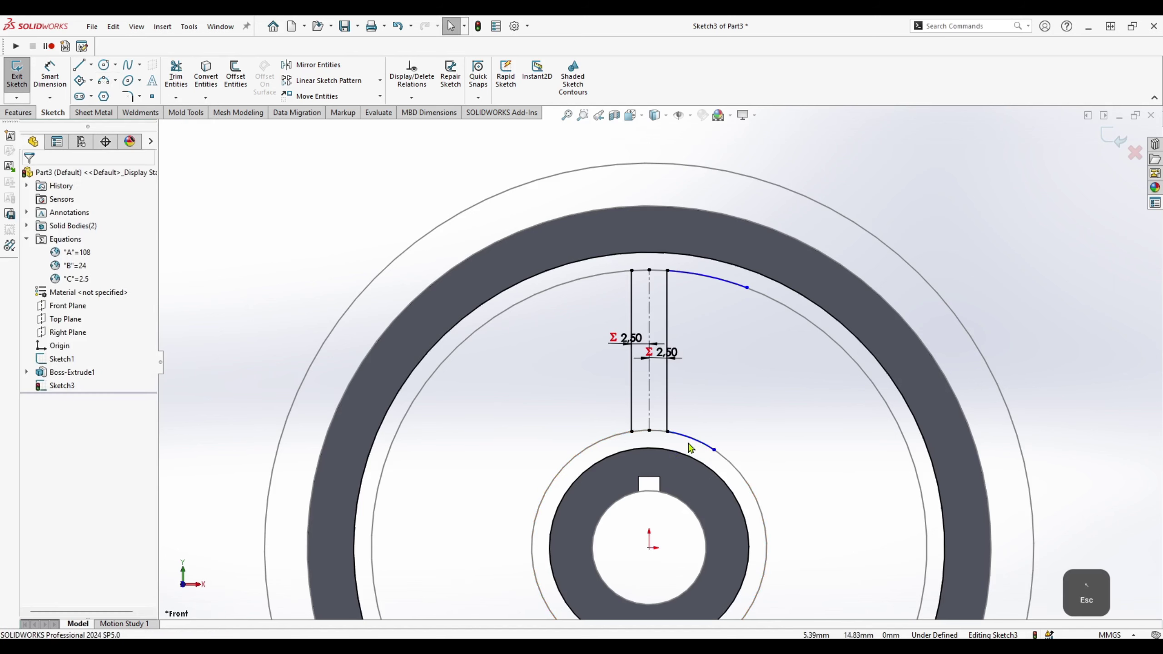
Step: Make the short arc near the hub equal to the circle around the hub, and the outer arc equal to the circle inside the rim
click(693, 444)
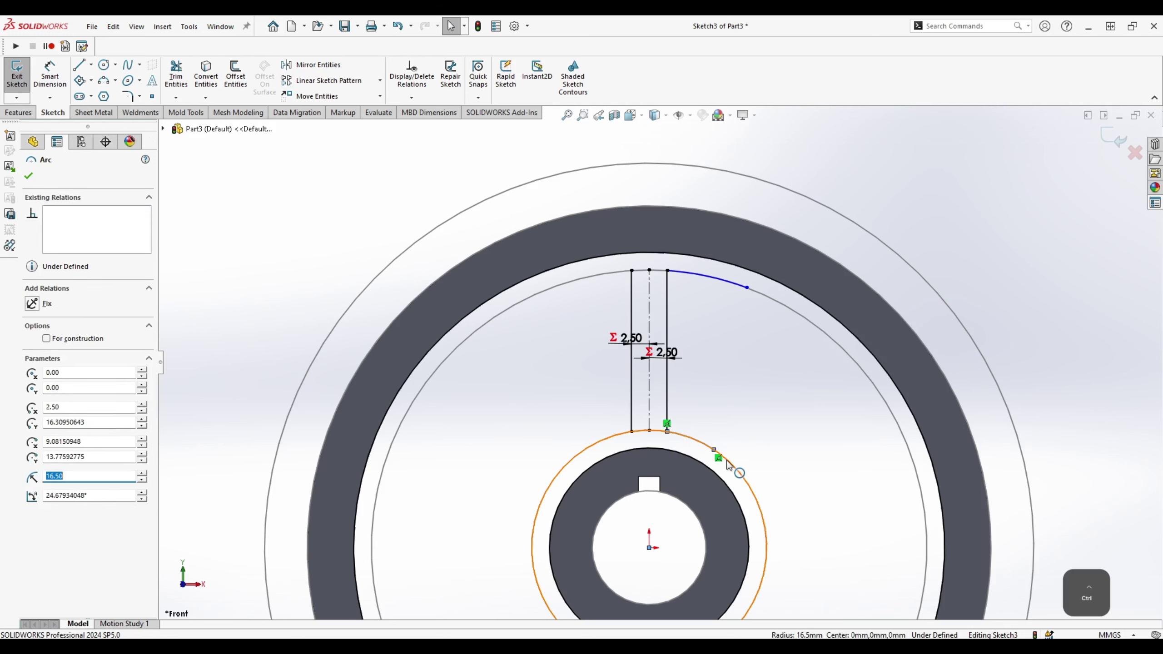
ctrl+click(729, 464)
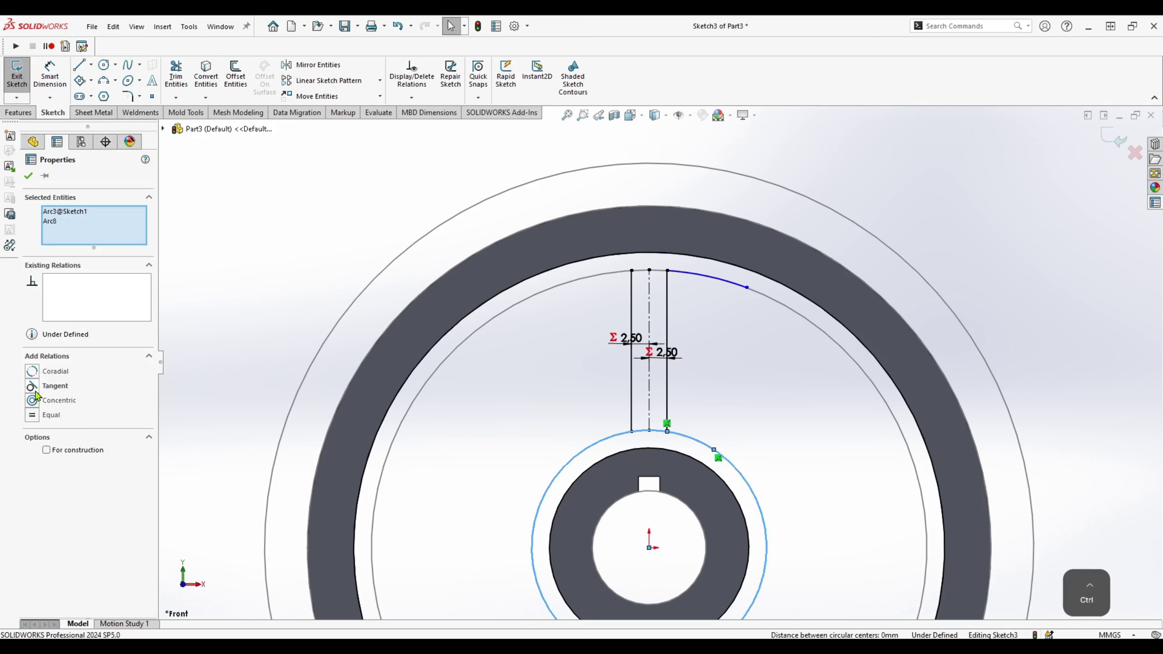
click(34, 400)
key(Escape)
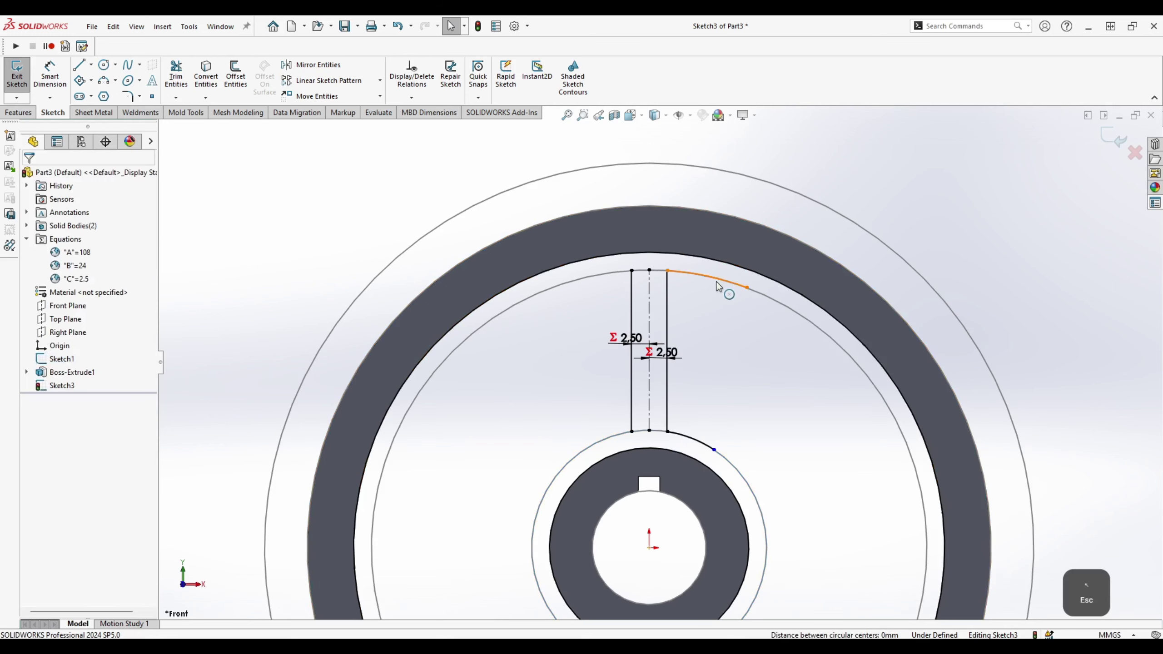
click(717, 283)
ctrl+click(774, 304)
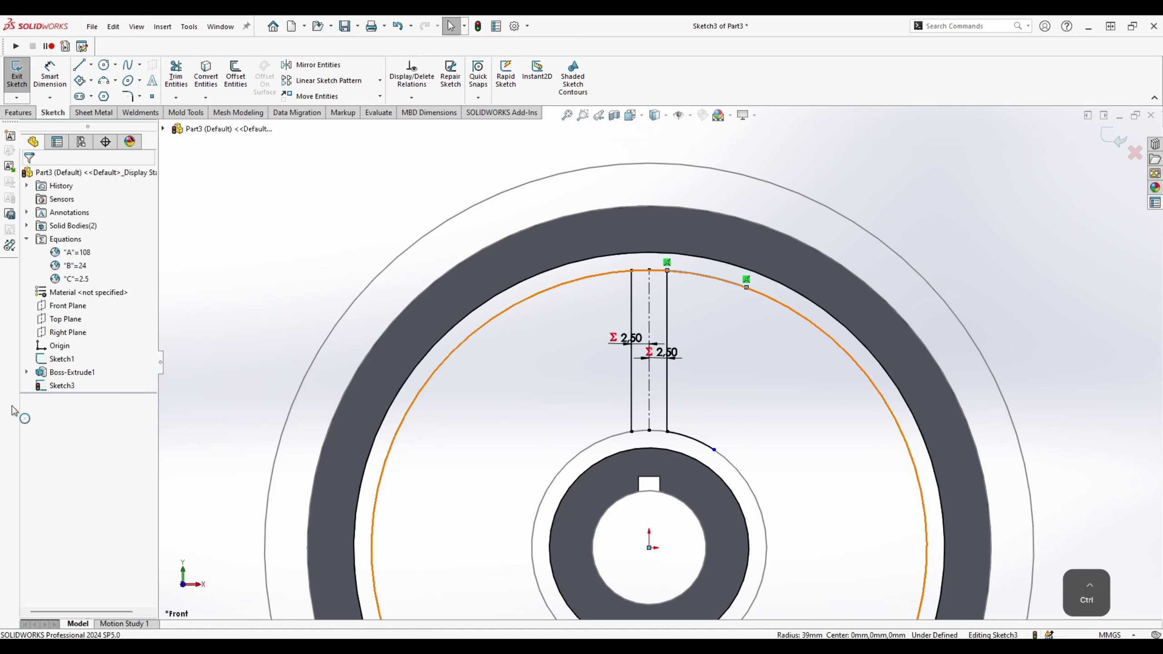
click(37, 415)
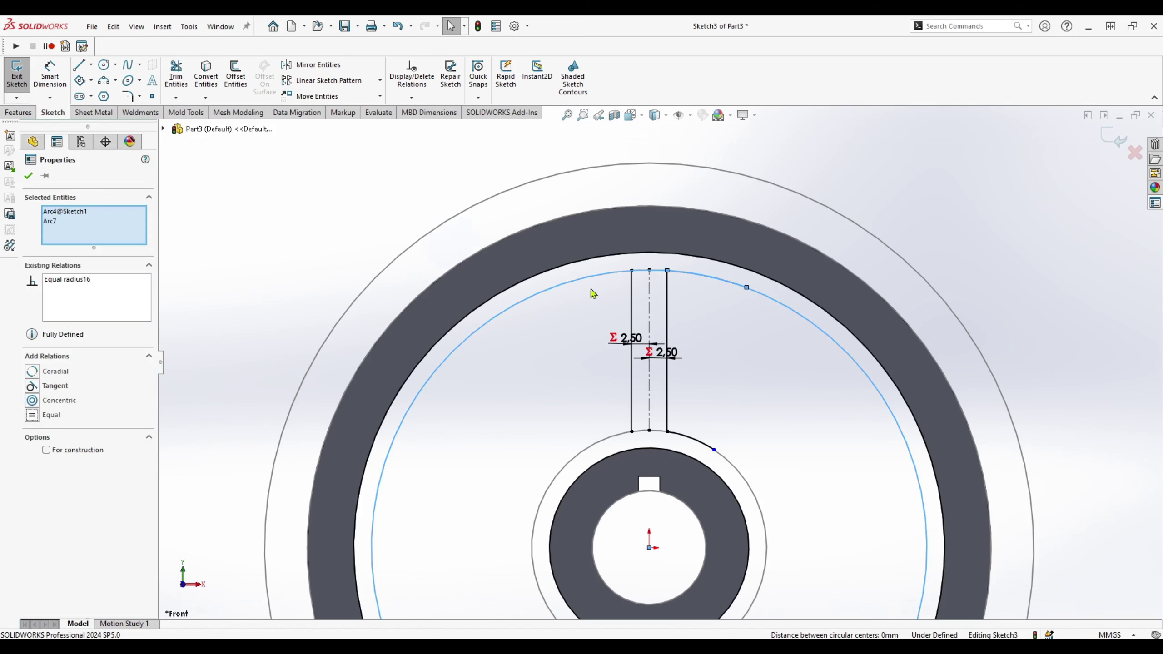
key(Escape)
Step: Pattern the spoke lines, centerline and both arcs circularly about the origin, with 8 equally spaced instances over 360 degrees
mouse_move(611, 259)
mouse_down()
mouse_move(717, 447)
mouse_move(752, 473)
mouse_up()
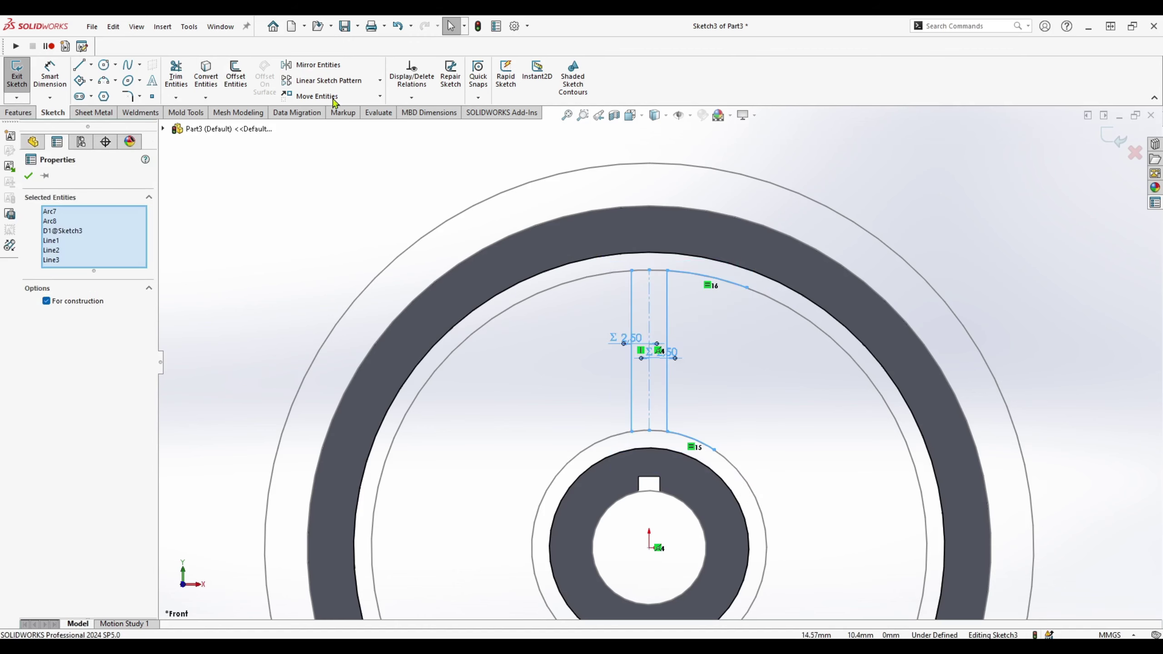
click(380, 80)
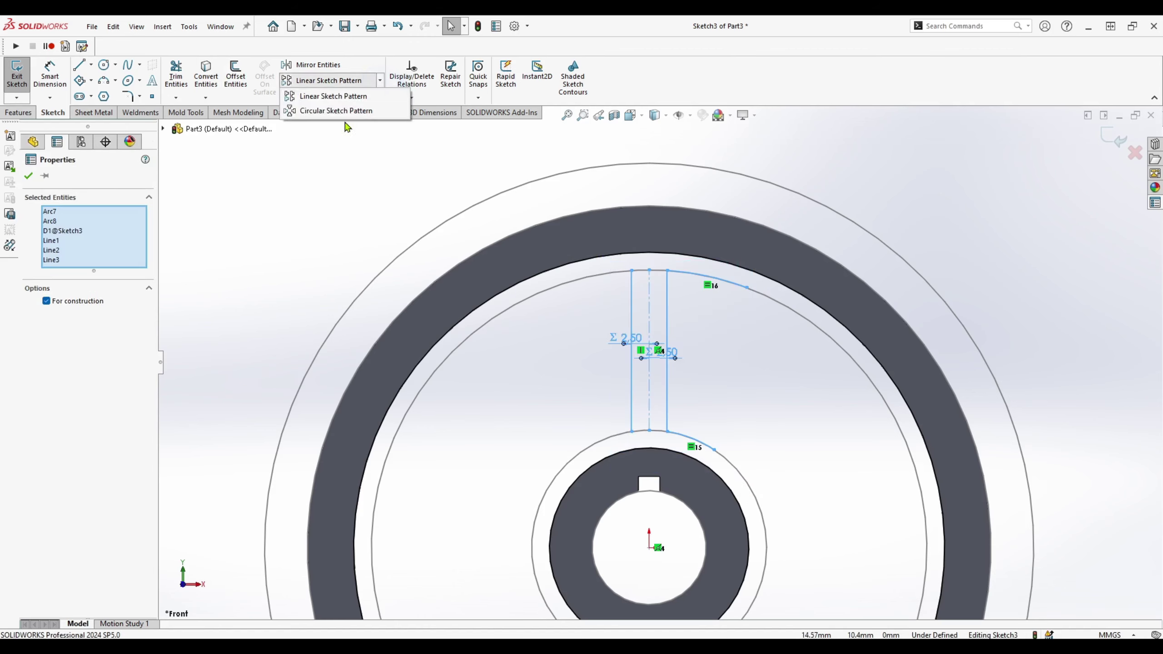
click(341, 109)
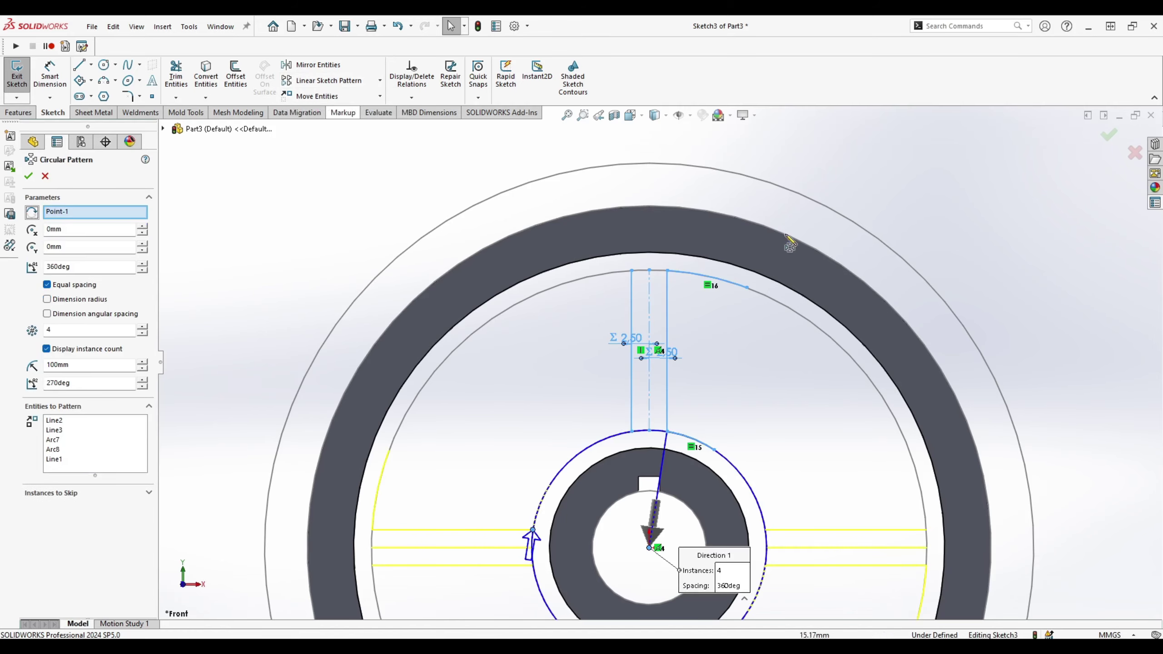
scroll(843, 206, up, 1)
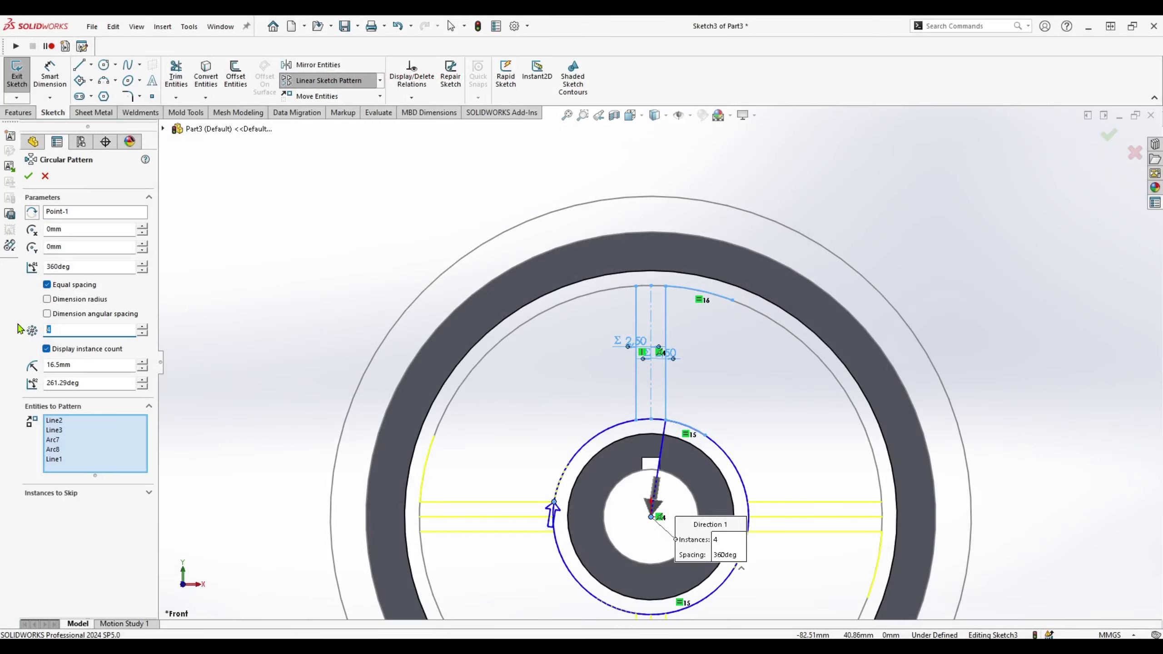
text(8)
key(Return)
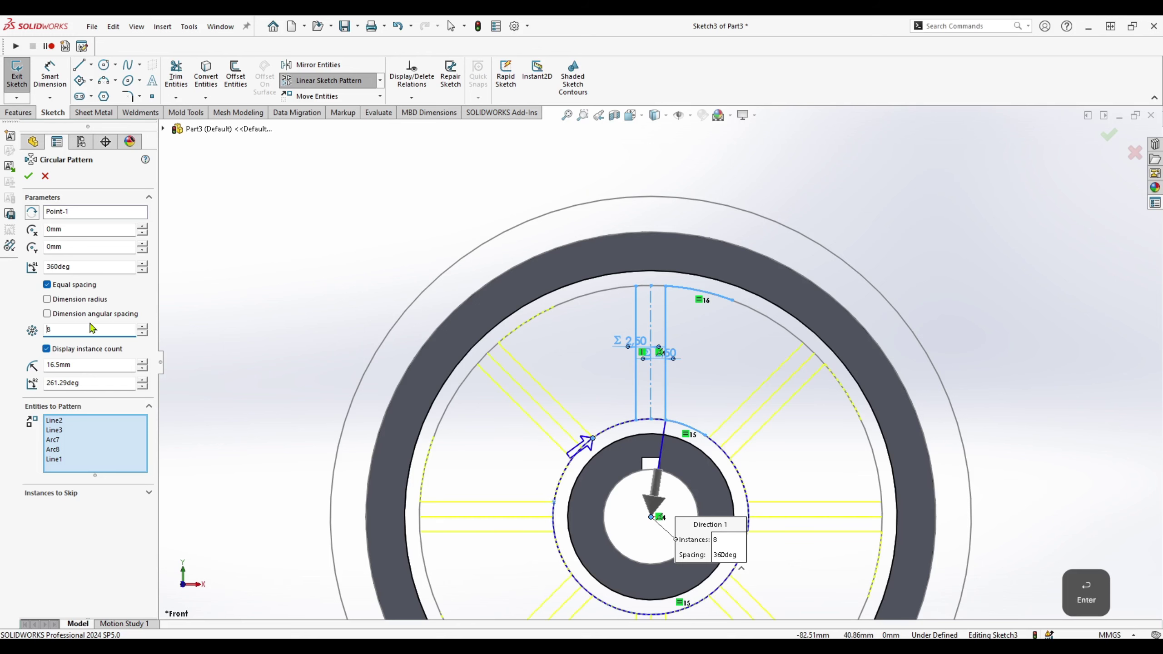
click(1109, 134)
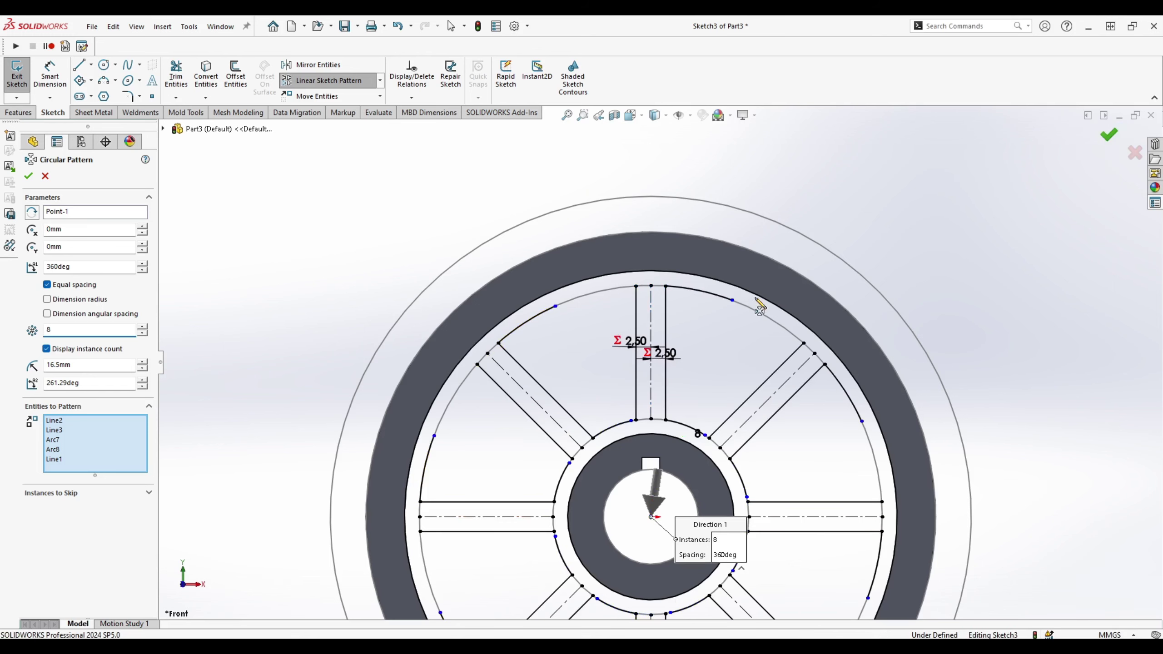
Step: Attach the free ends of the original outer and inner arcs to the nearest corners of the next spoke clockwise, and exit the sketch
drag(735, 307, 804, 344)
key(Escape)
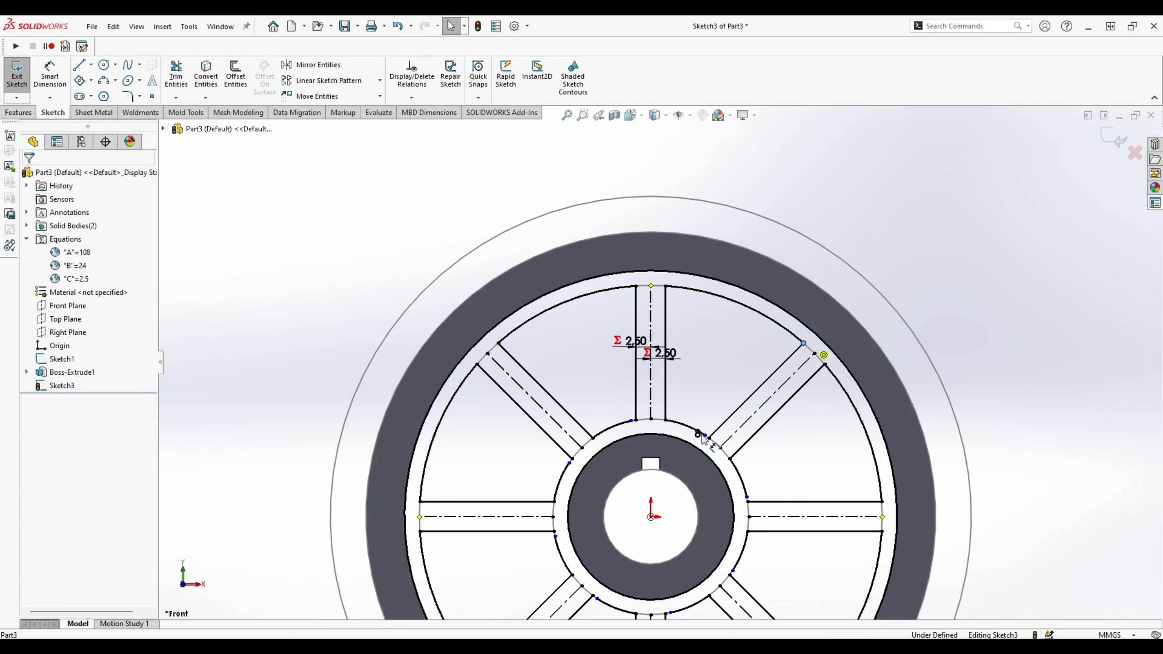
mouse_move(710, 439)
mouse_down()
mouse_move(708, 411)
mouse_move(690, 413)
mouse_move(710, 439)
mouse_up()
click(923, 230)
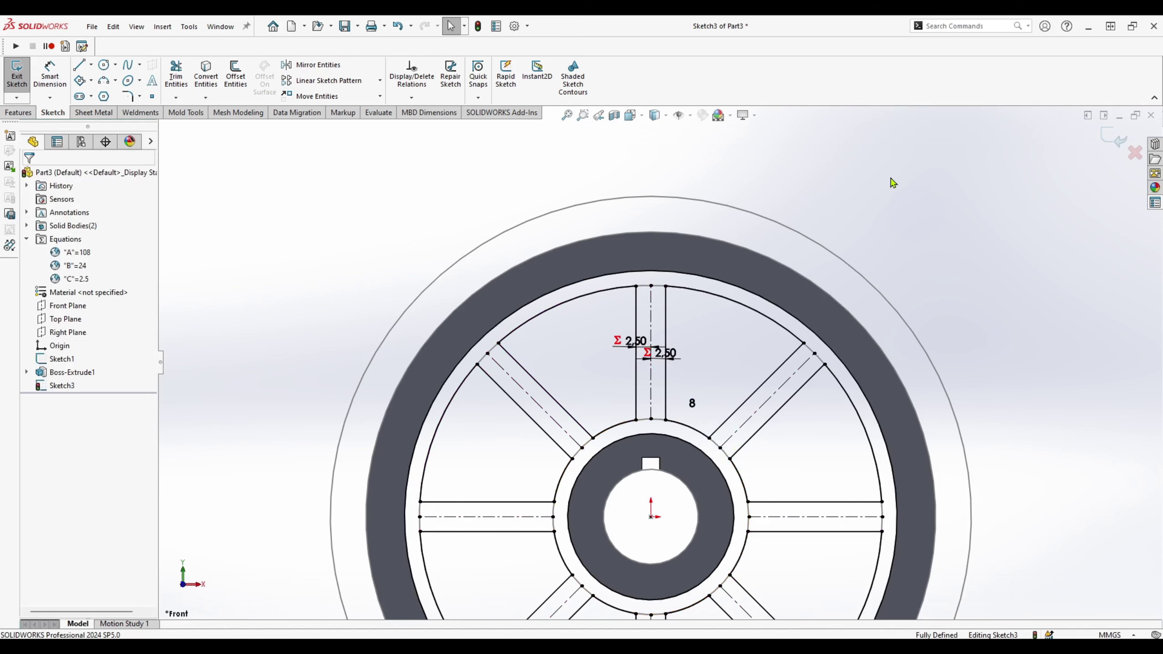
scroll(725, 423, up, 3)
scroll(693, 411, down, 1)
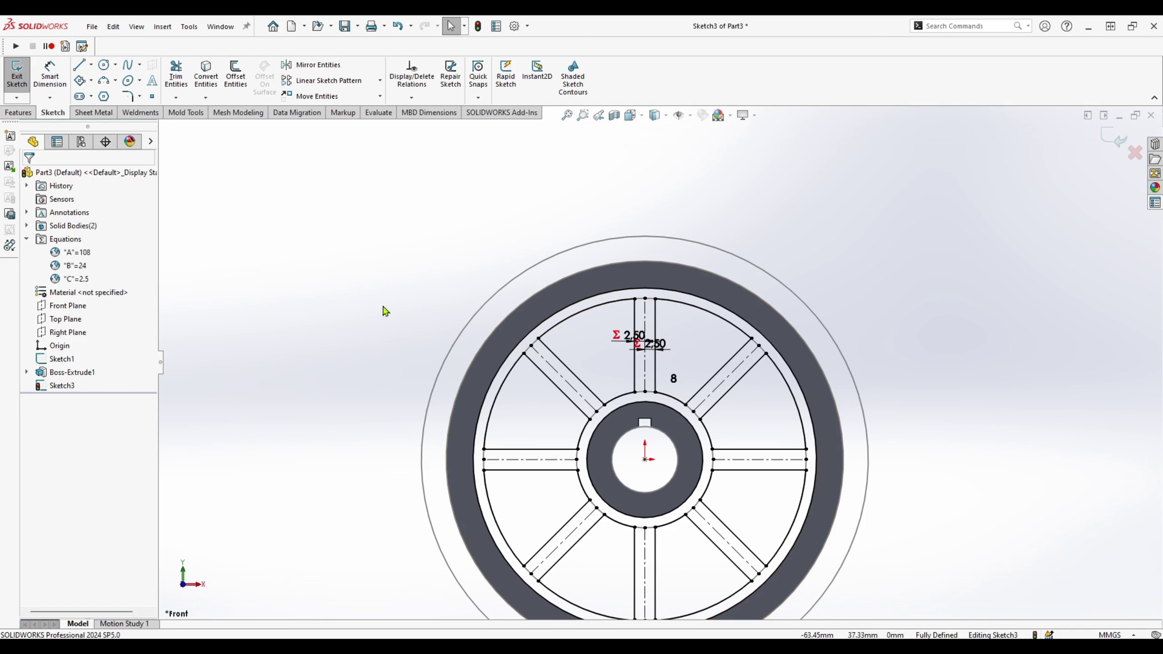
click(1118, 140)
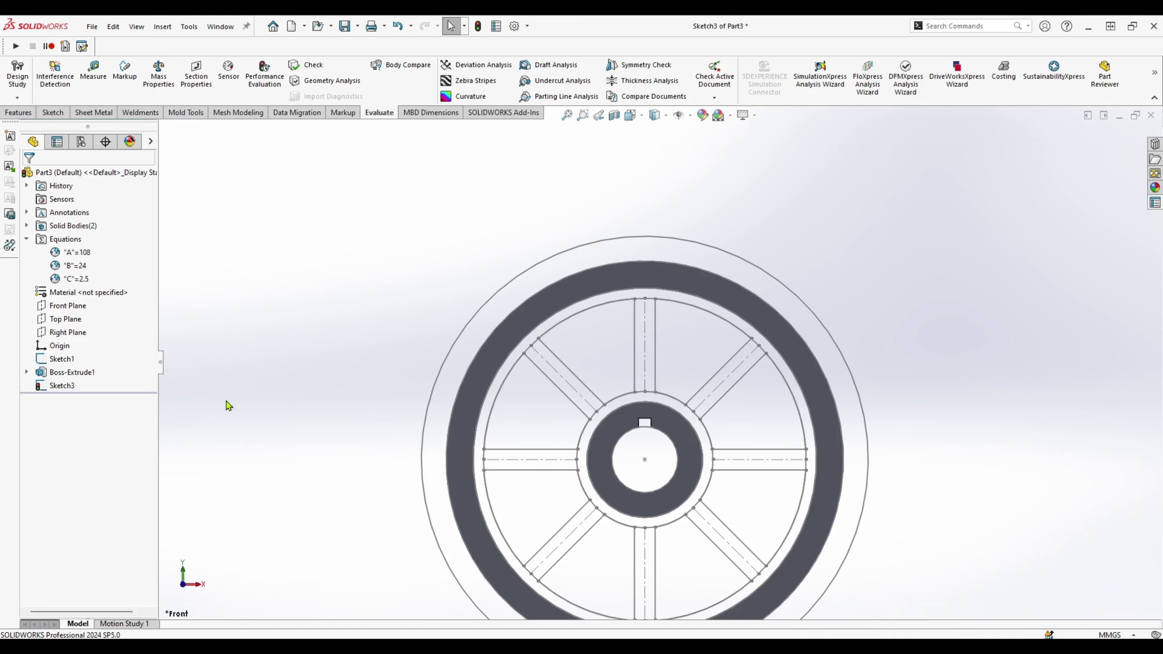
Step: Extrude the spoke sketch mid-plane to a depth of 16 mm, merging it with the hub and rim
click(50, 386)
key(shift+a)
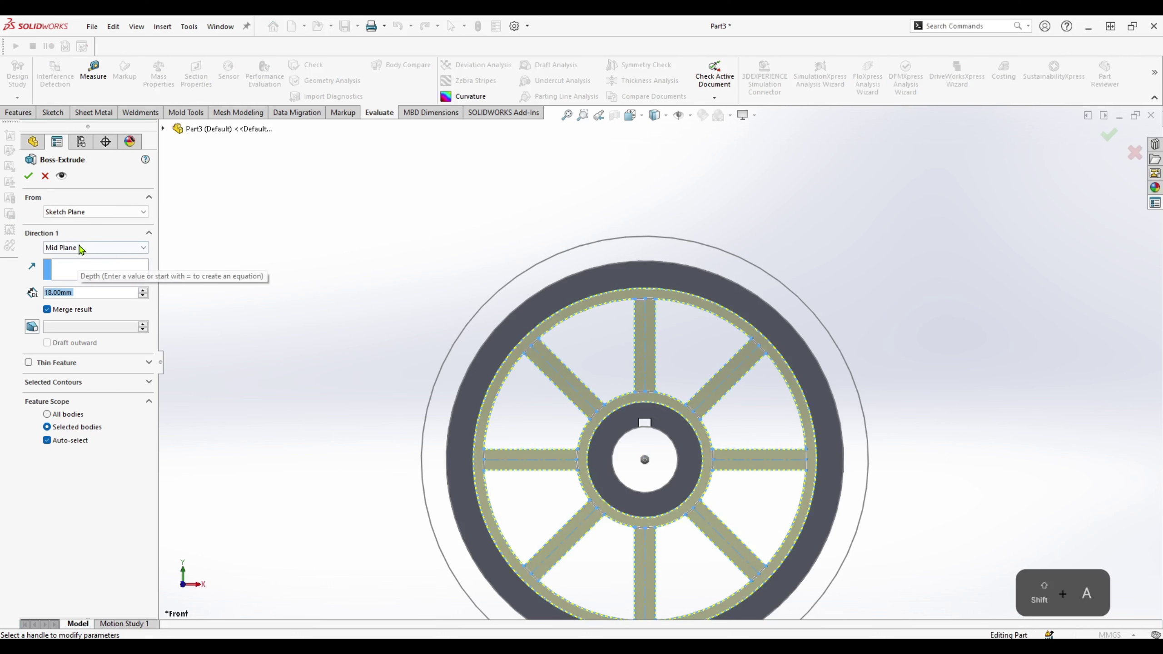
click(98, 291)
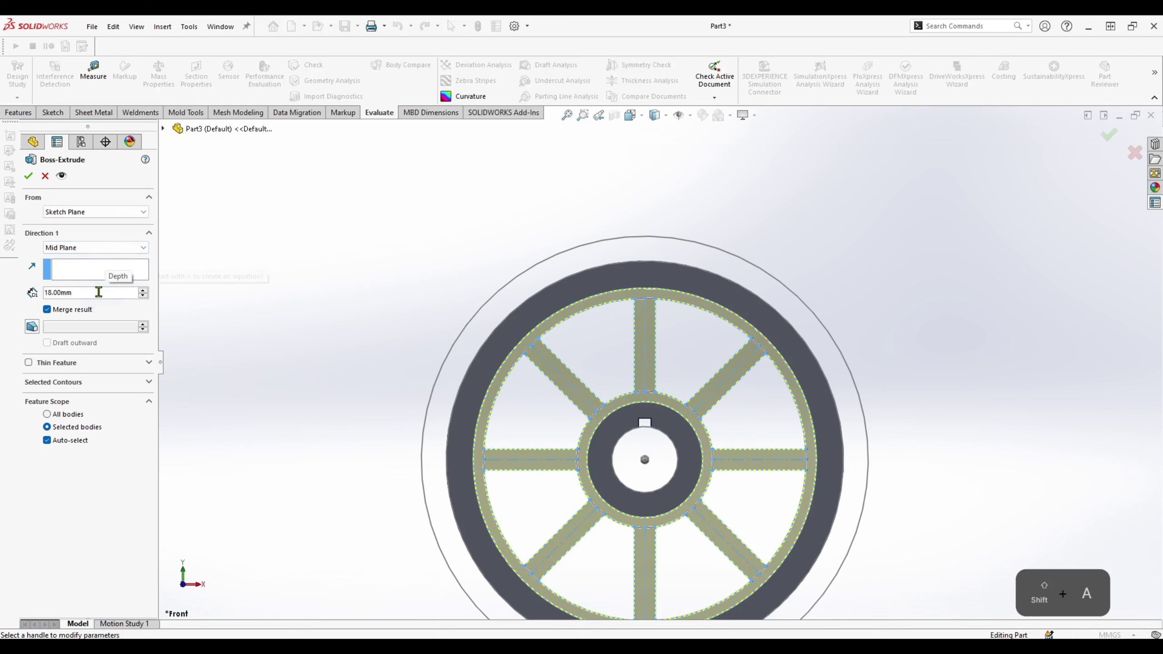
text(-2)
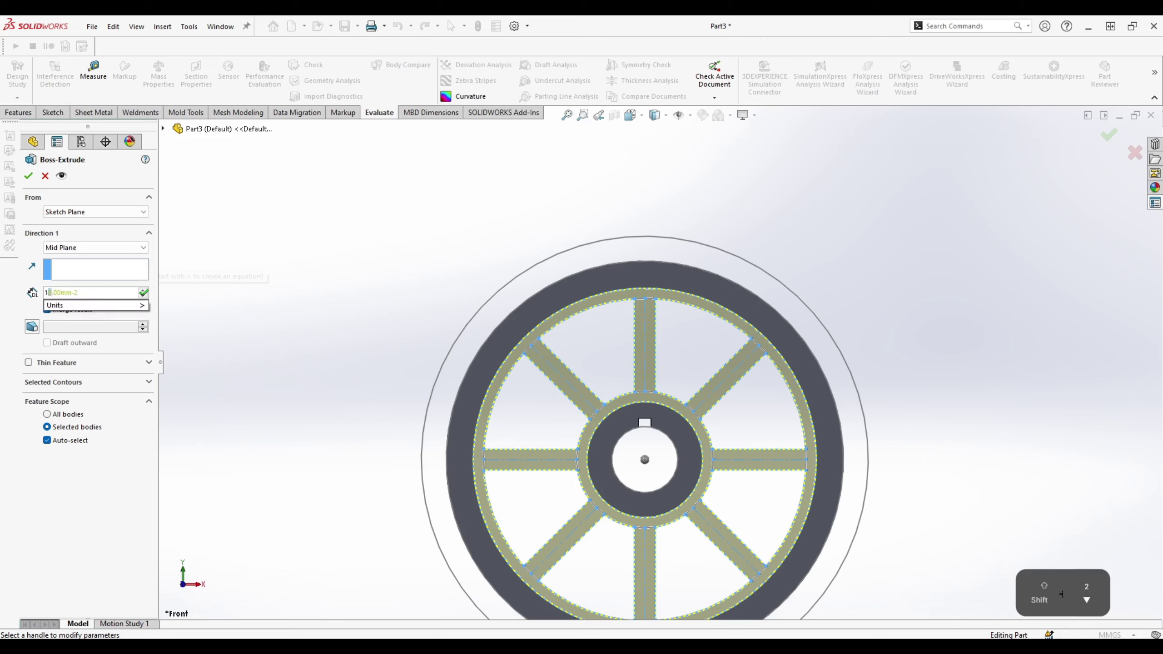
key(Return)
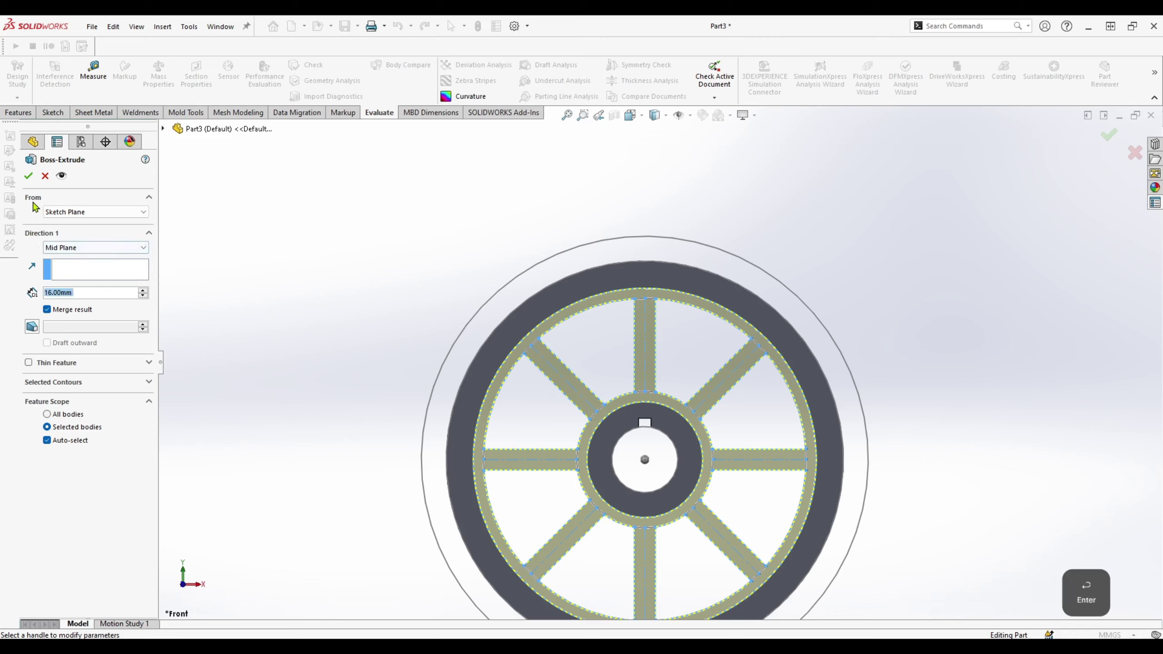
click(28, 176)
middle_drag(815, 260, 802, 285)
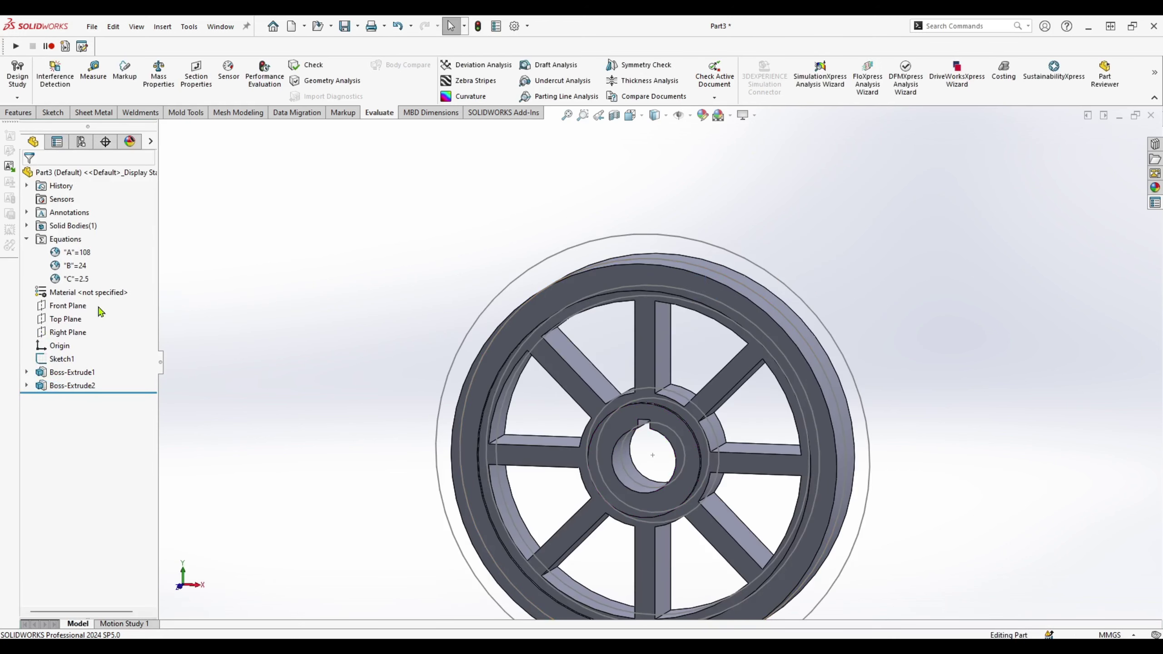
Step: Start a sketch on the Front Plane and draw a horizontal line about 12.5 mm long just above the outermost circle
click(74, 320)
click(56, 306)
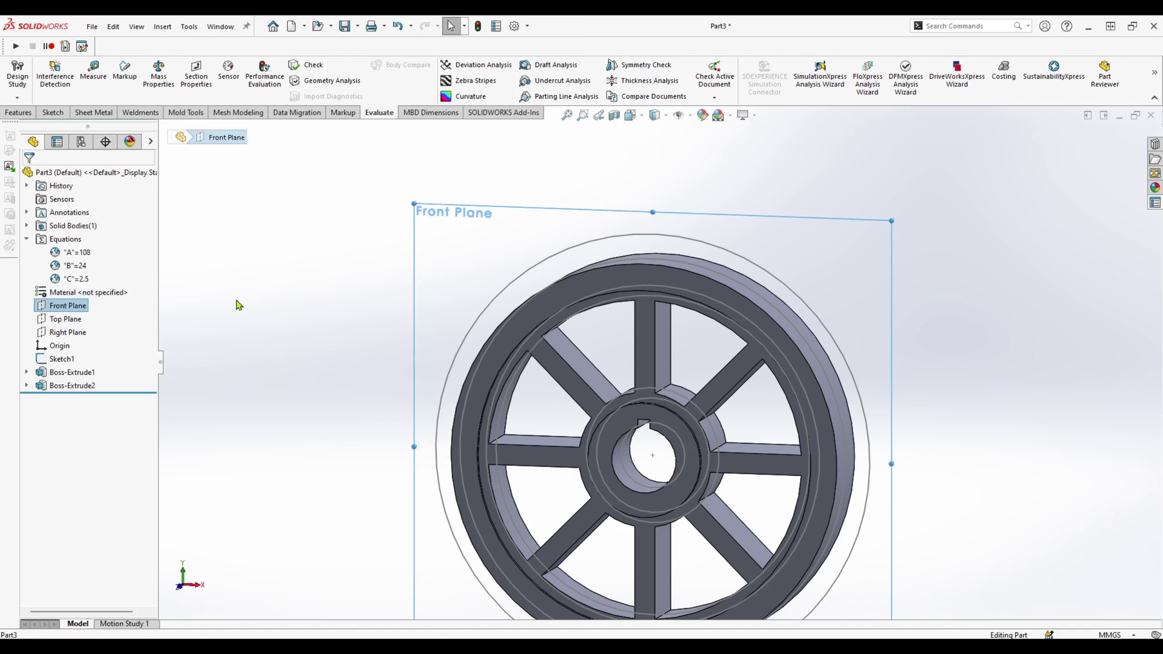
key(alt+c)
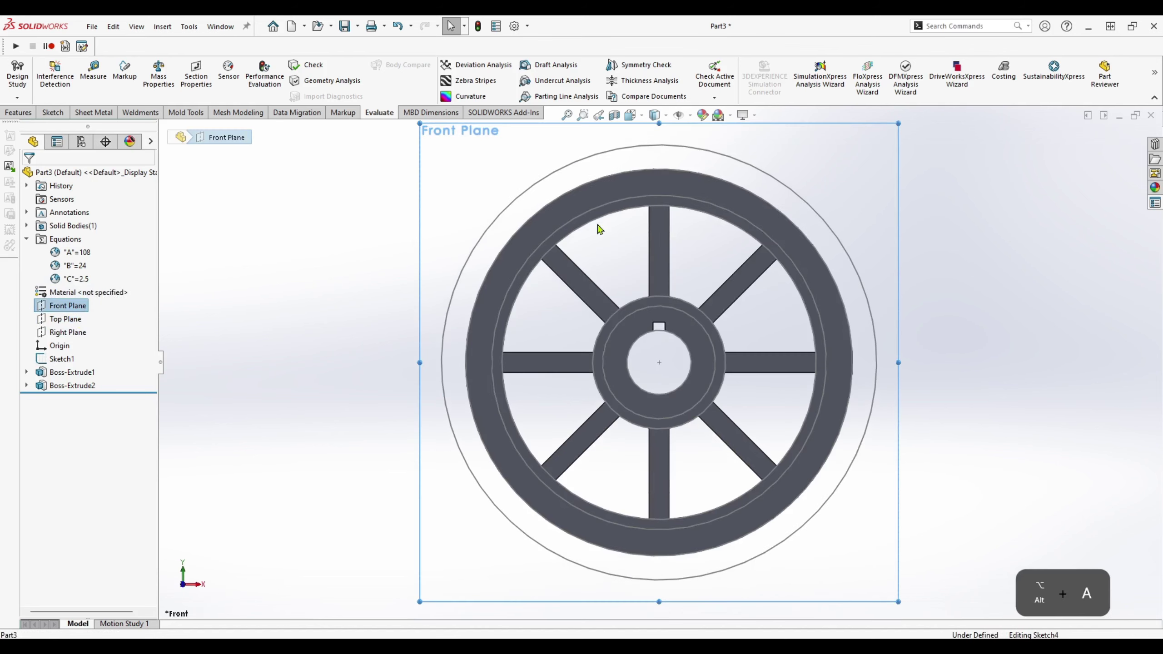
scroll(658, 169, down, 2)
key(Escape)
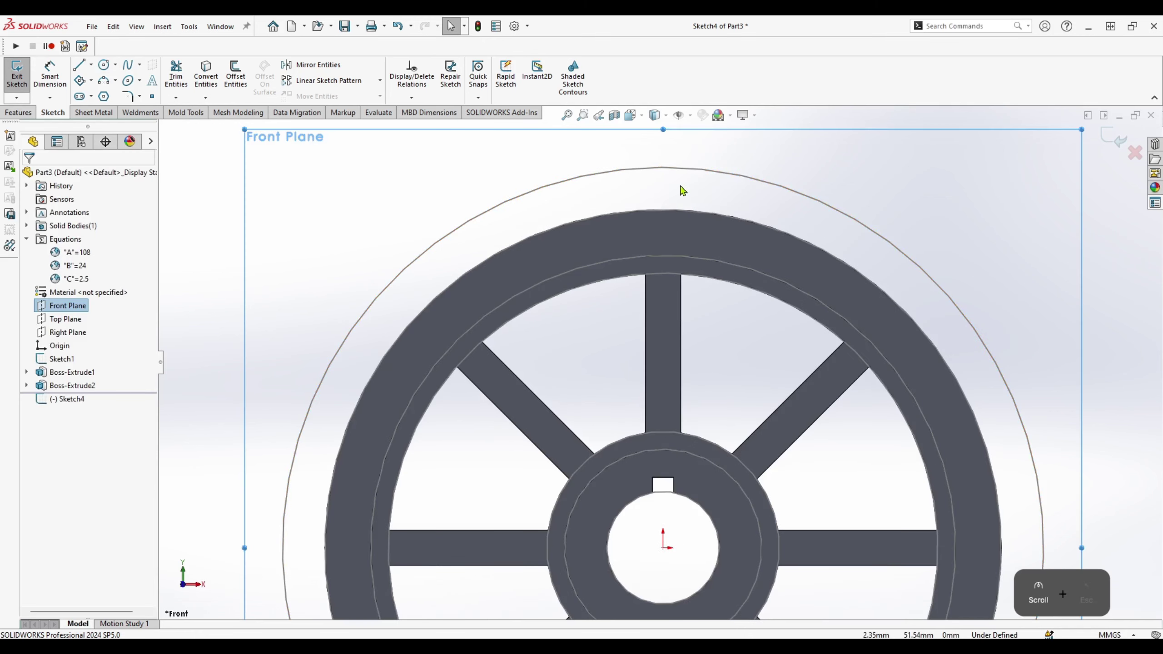
key(alt+q)
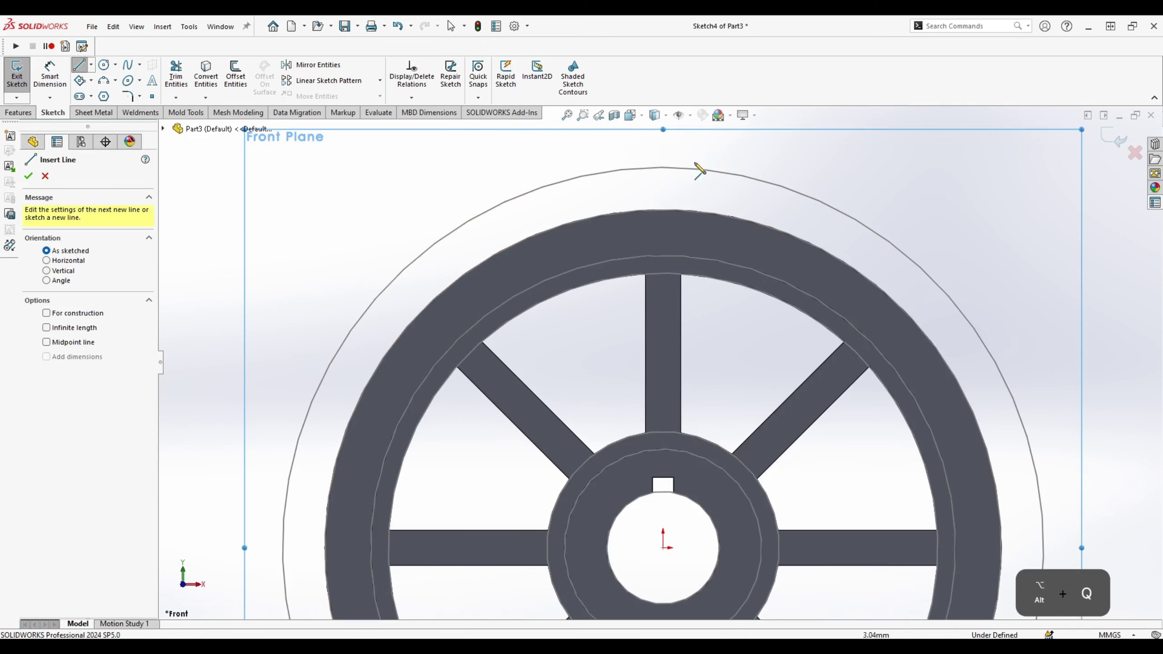
click(703, 158)
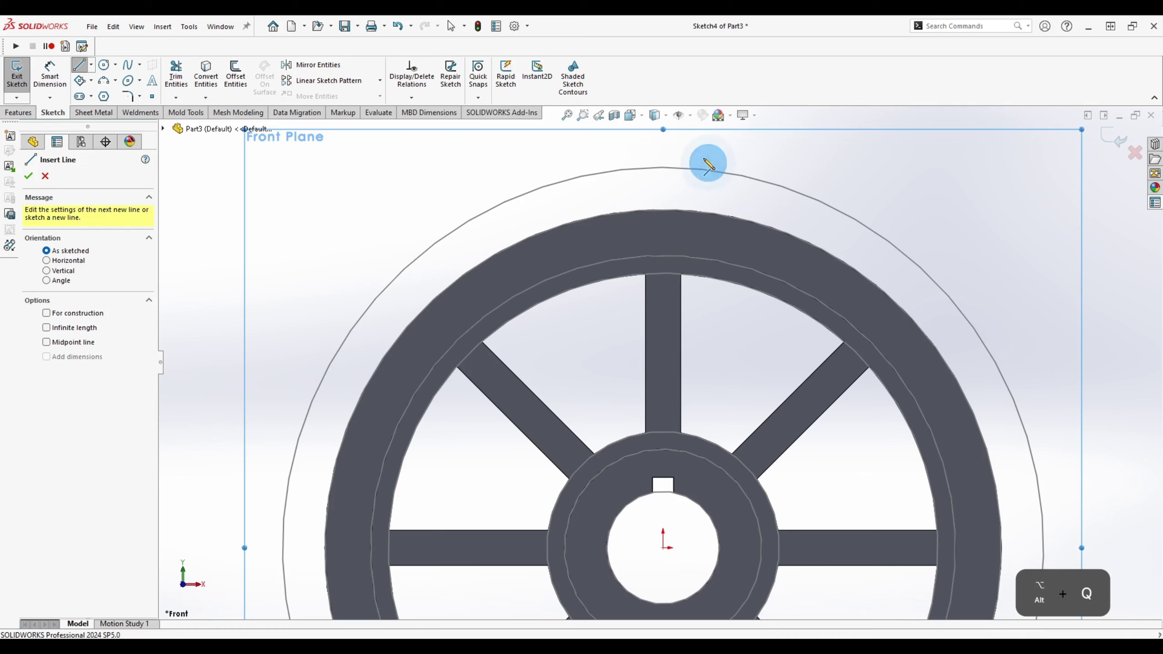
click(616, 159)
key(Escape)
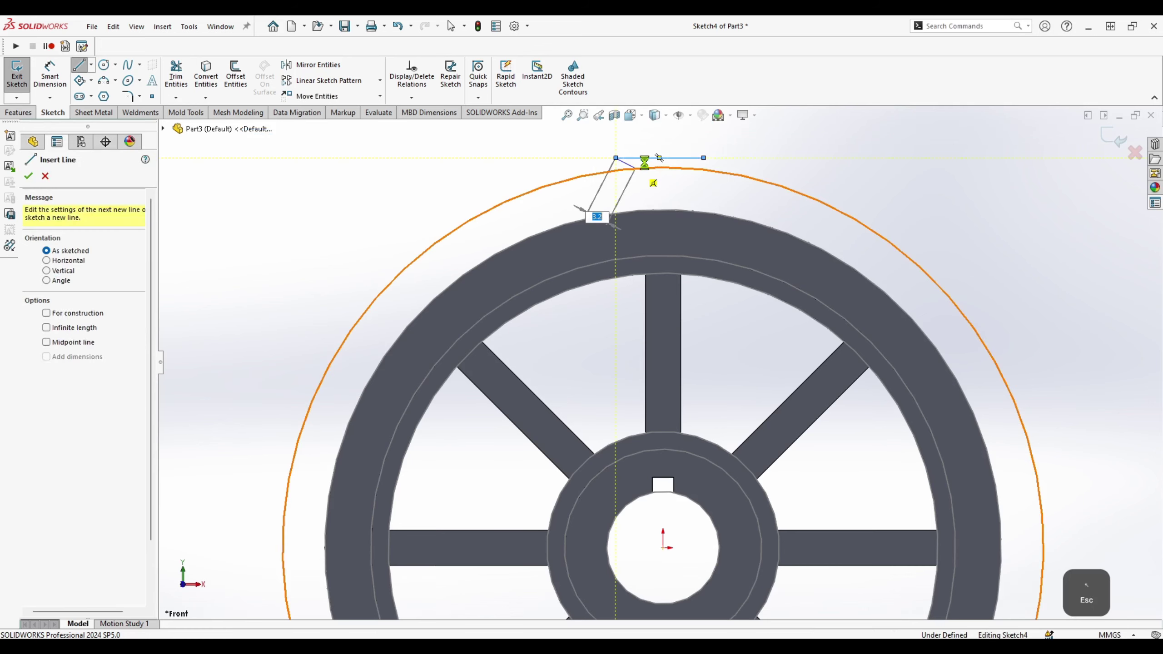
key(Escape)
click(670, 160)
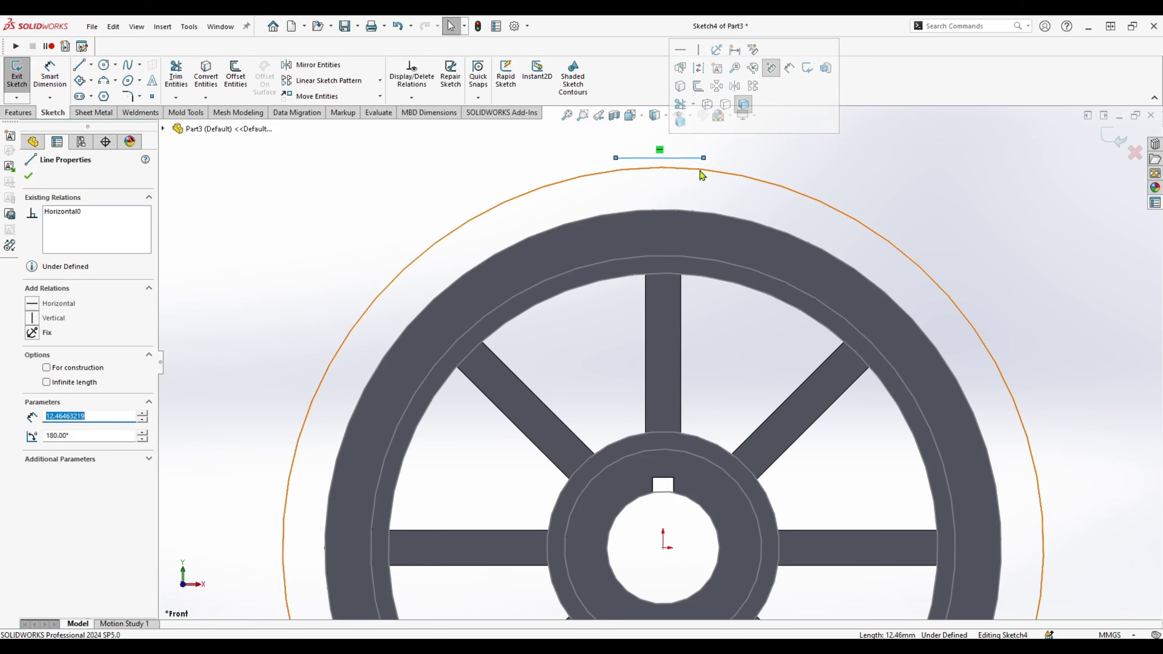
key(Escape)
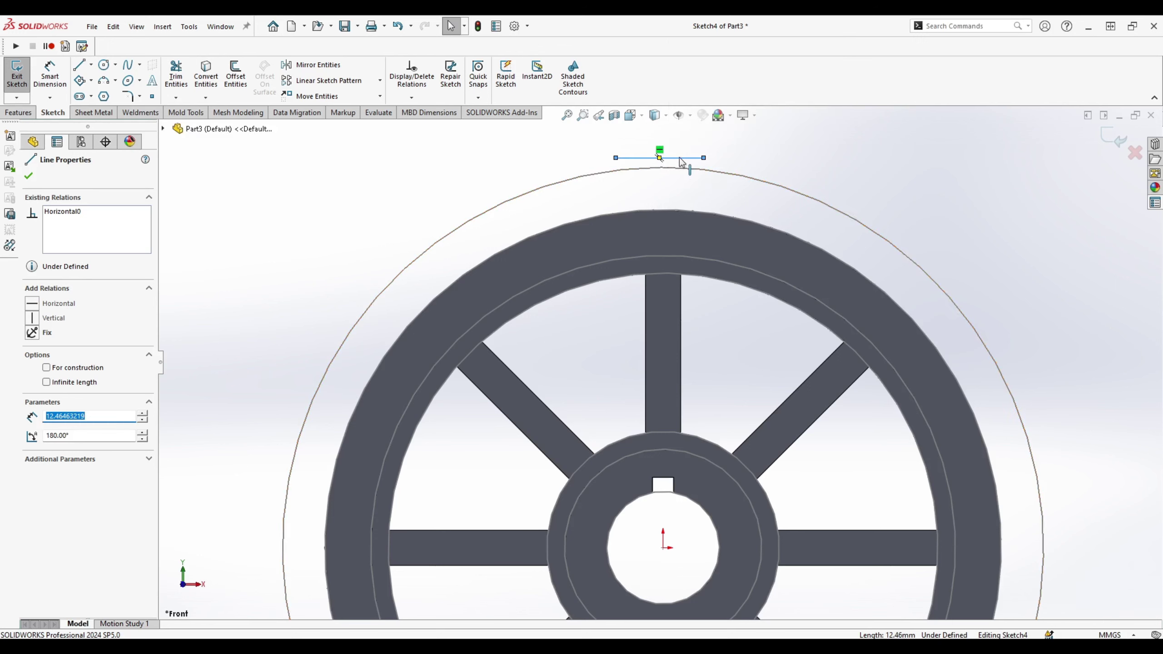
Step: Try to attach both endpoints of the horizontal line to the outermost circle, and undo the attachment
scroll(722, 421, up, 5)
scroll(655, 563, down, 2)
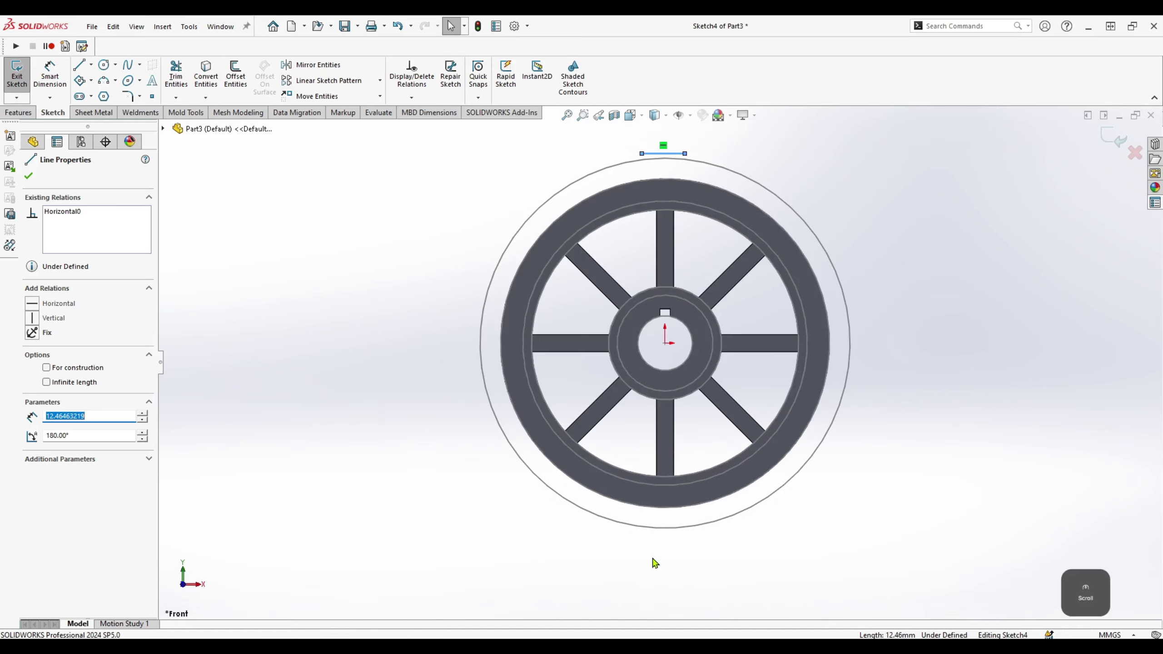
scroll(683, 181, down, 3)
click(615, 241)
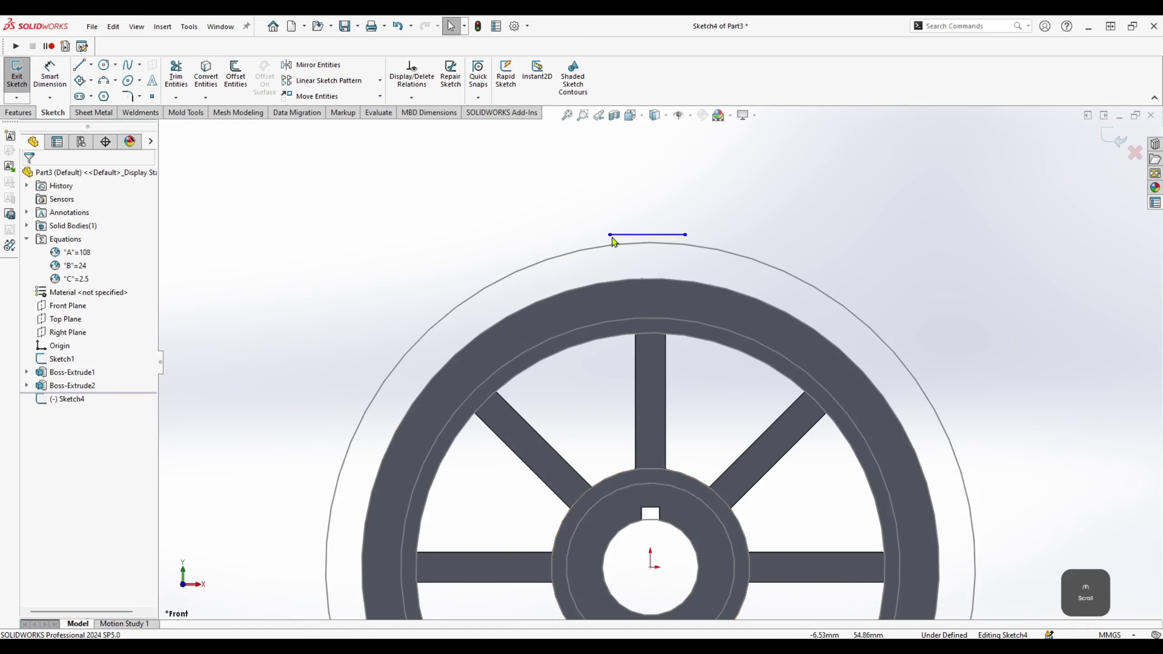
mouse_move(611, 234)
mouse_down()
mouse_move(611, 258)
mouse_move(610, 246)
mouse_up()
click(685, 246)
drag(684, 248, 684, 245)
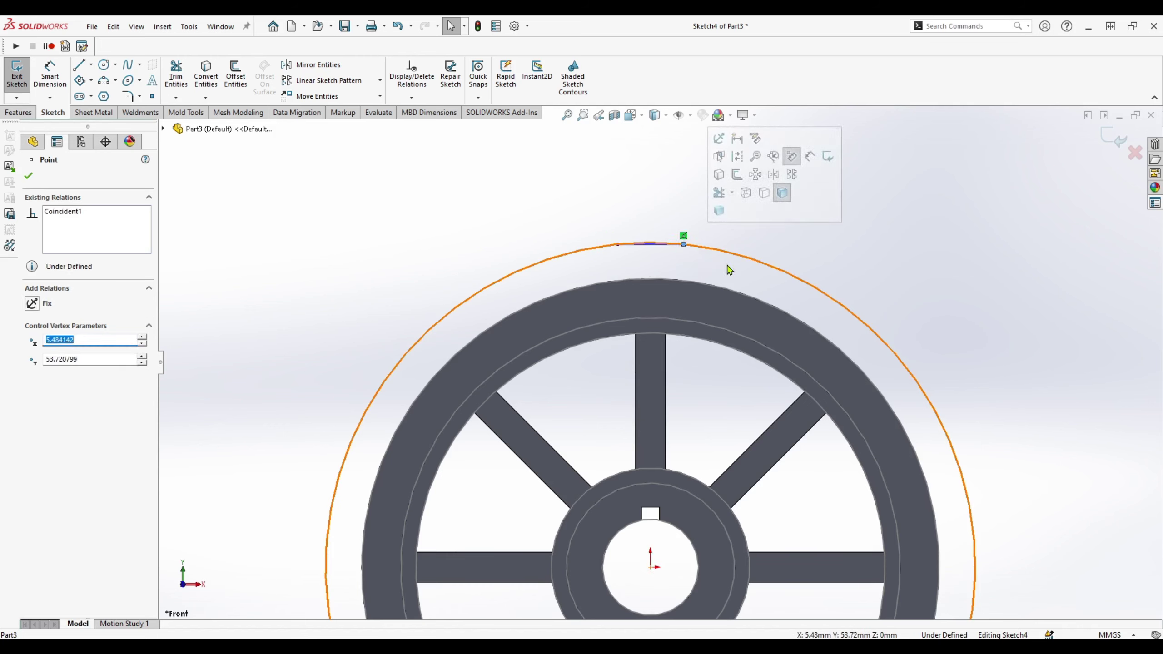
scroll(667, 248, down, 7)
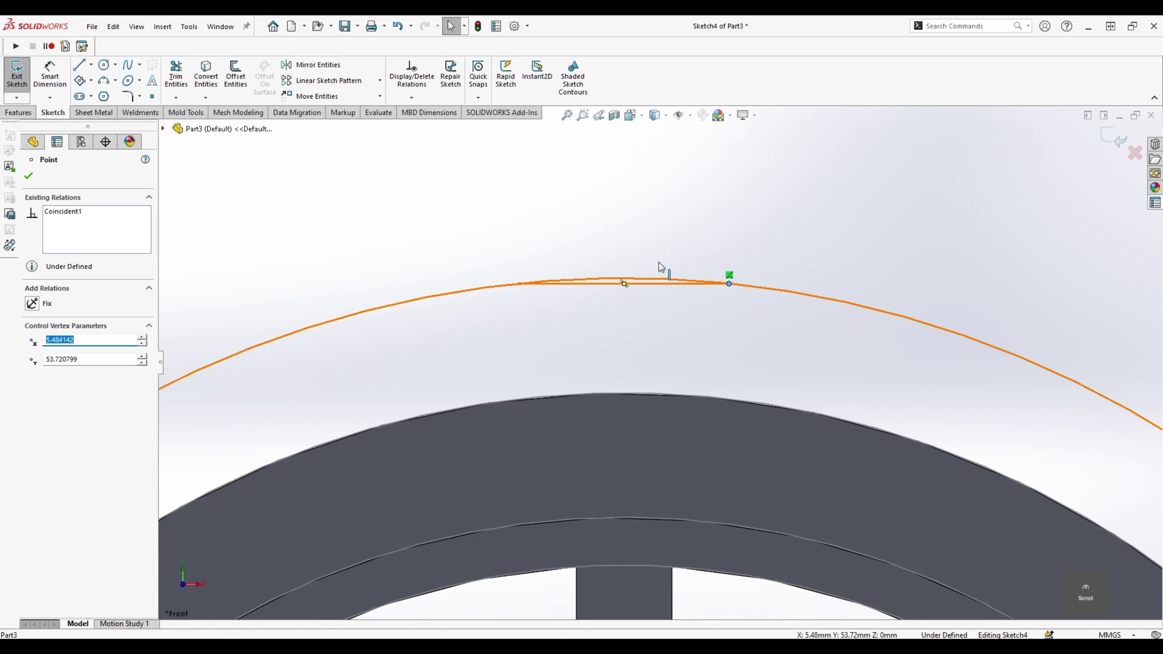
key(Escape)
key(ctrl+z)
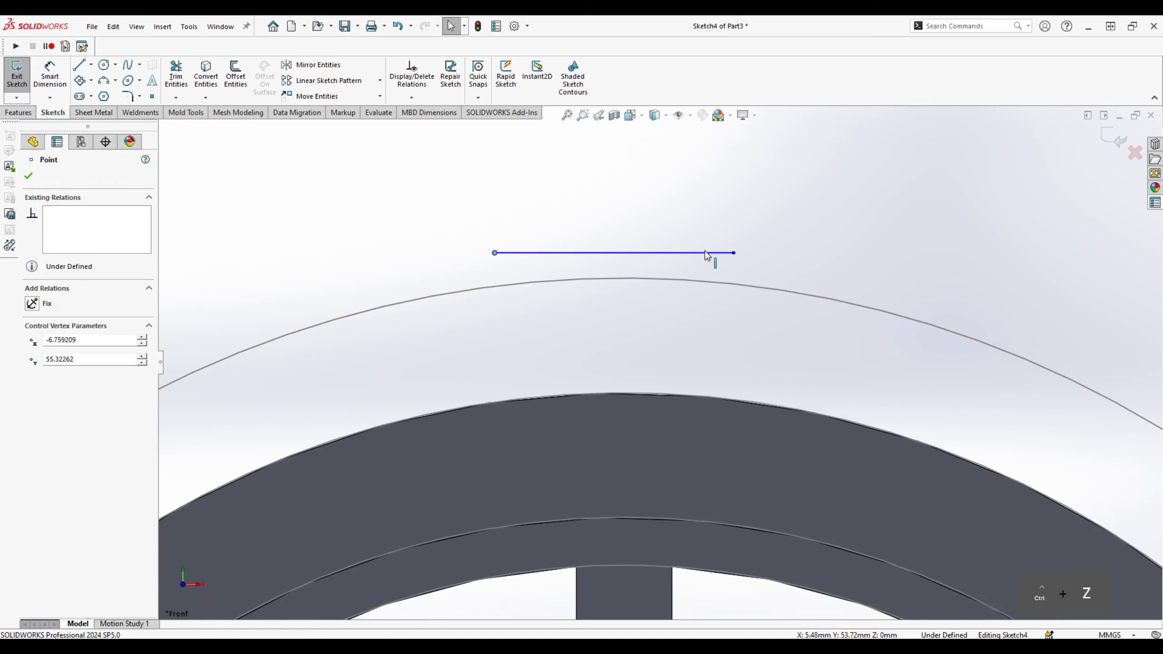
Step: Make the horizontal line tangent to the outermost circle
click(679, 254)
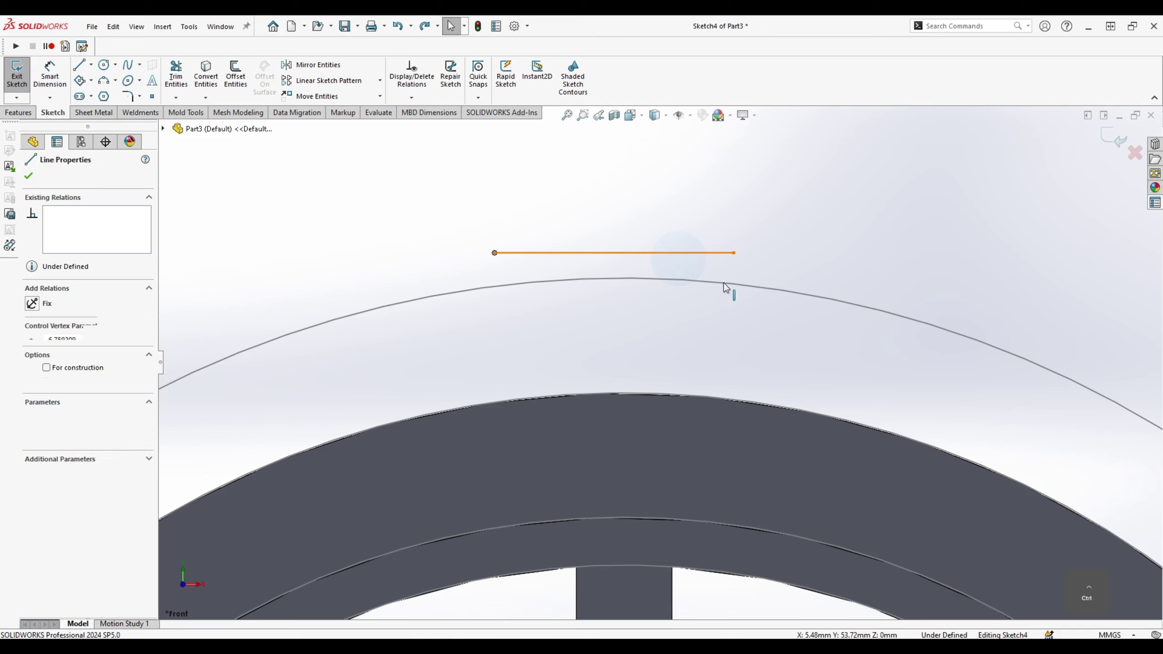
ctrl+click(760, 289)
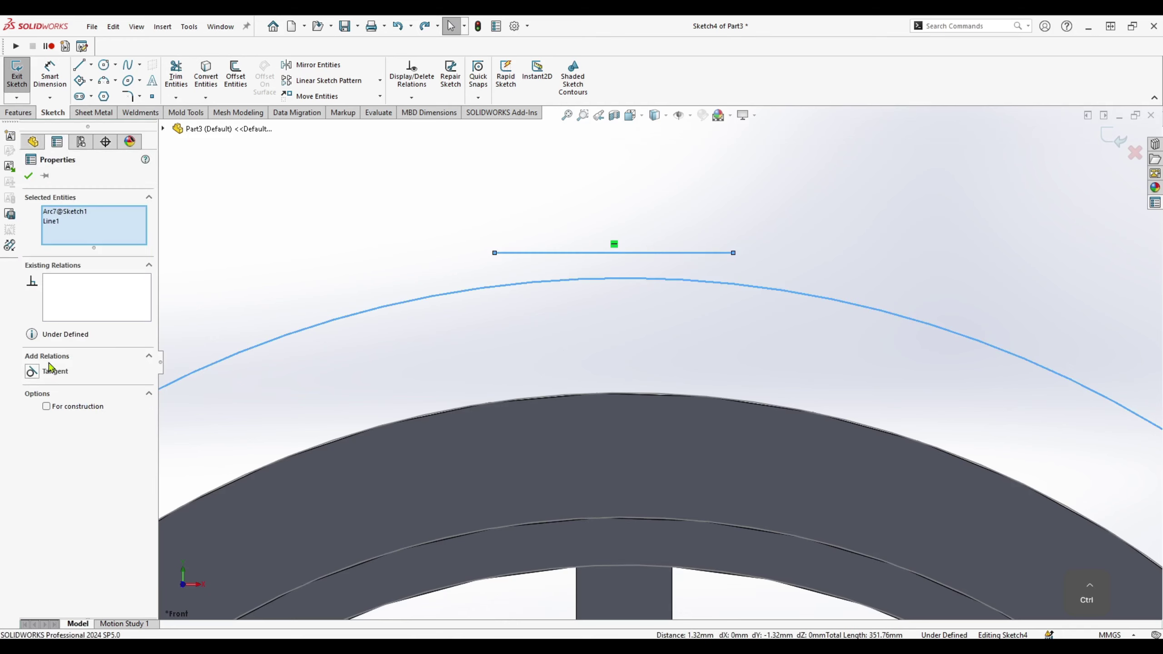
click(32, 371)
click(663, 215)
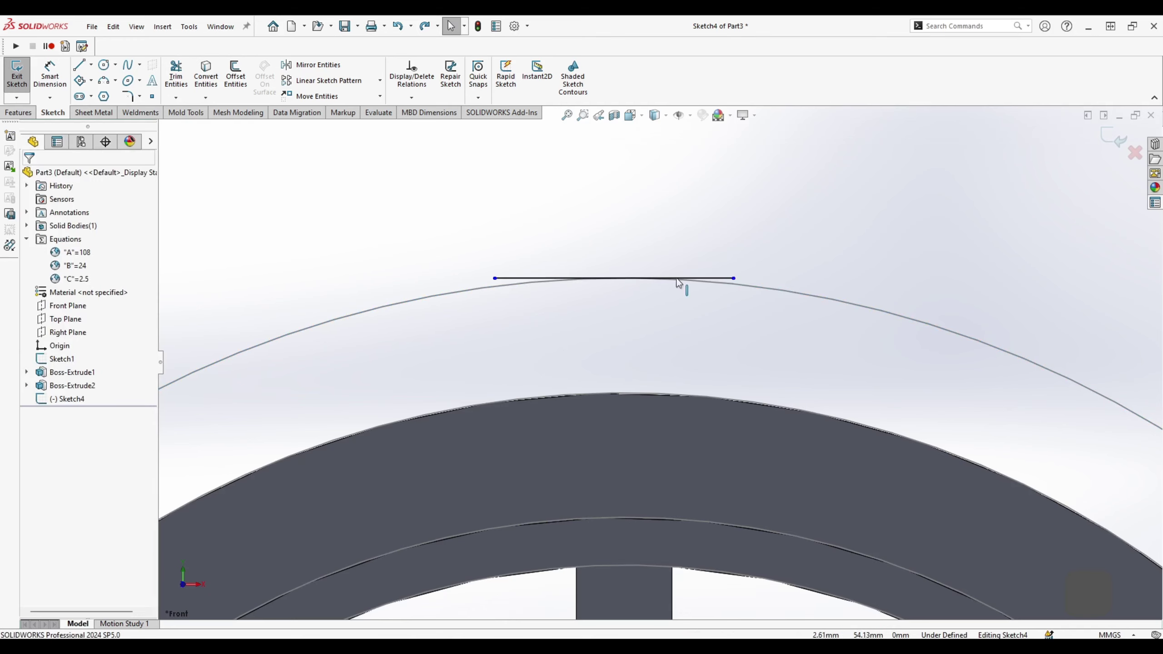
Step: Make the midpoint of the horizontal line coincident with the outermost circle
right_click(694, 278)
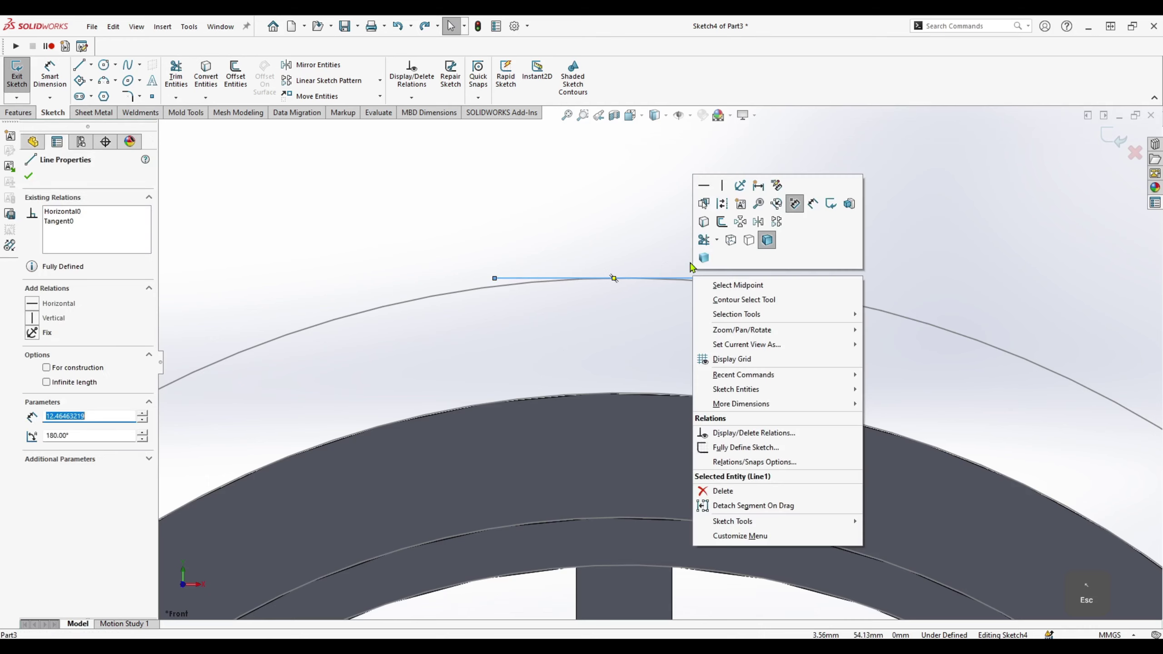
click(739, 288)
click(779, 292)
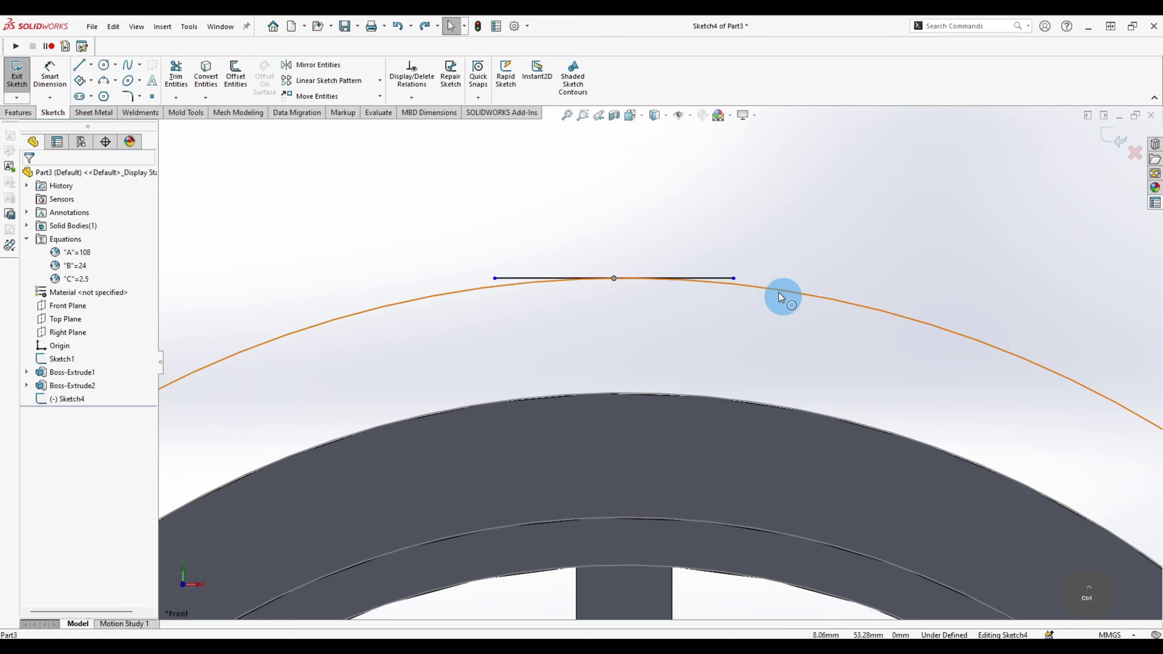
ctrl+click(205, 365)
click(34, 388)
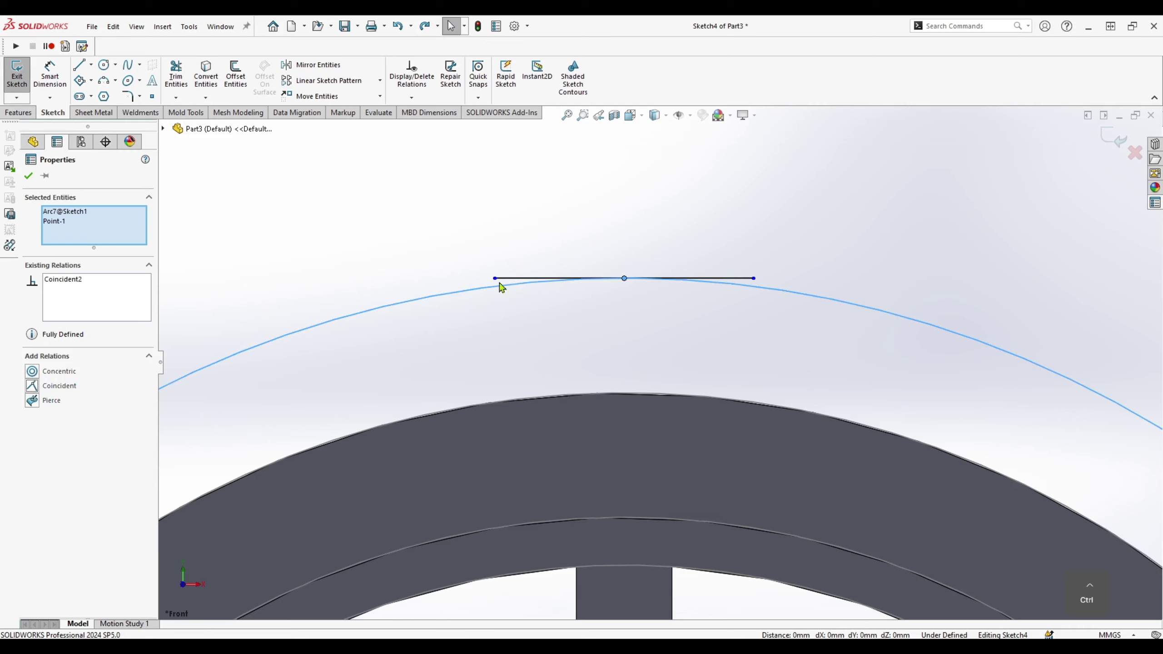
key(Escape)
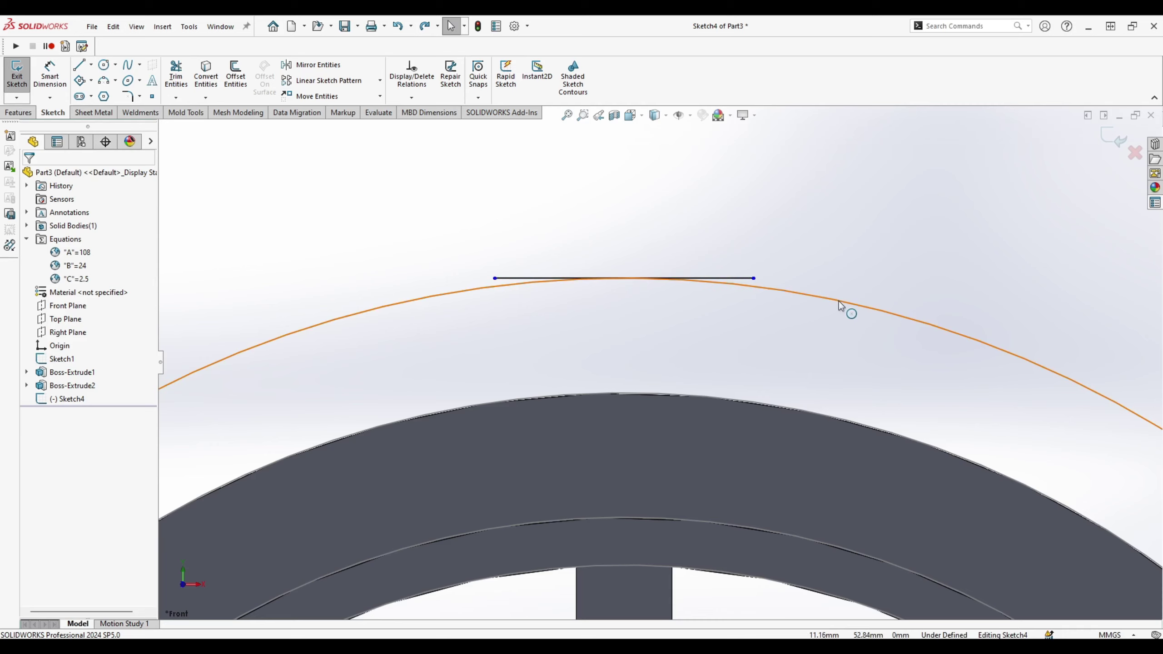
Step: Draw two slanted side lines, each about 7 mm long, from the ends of the horizontal line down to the rim's outer edge
key(alt)
key(l)
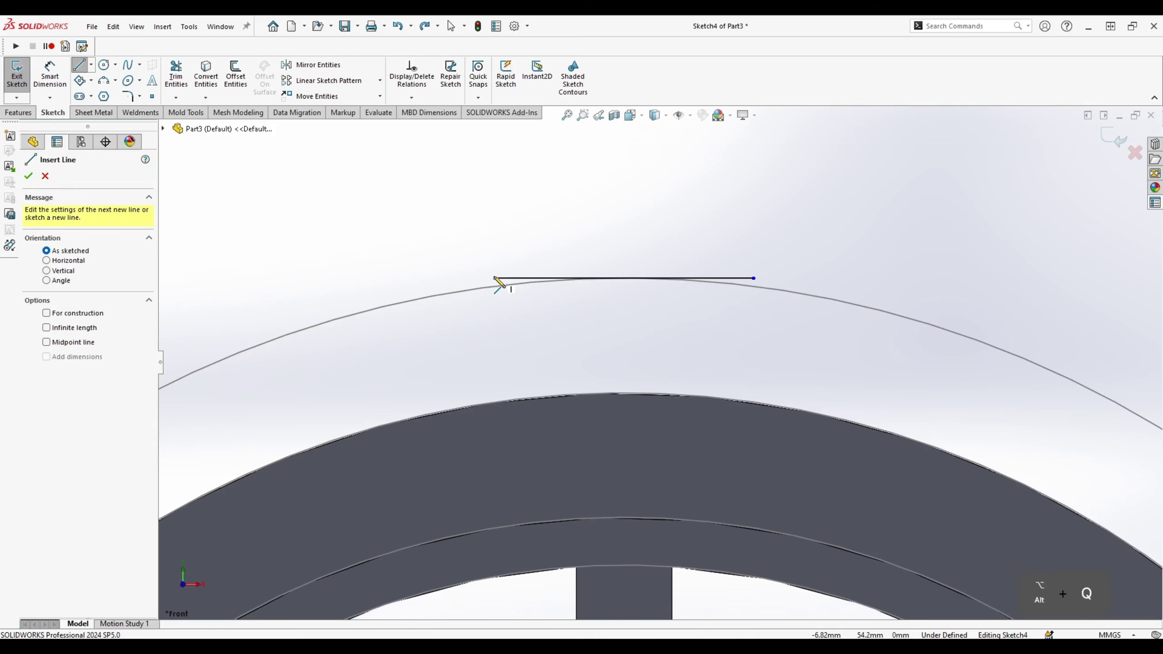
click(495, 278)
click(473, 406)
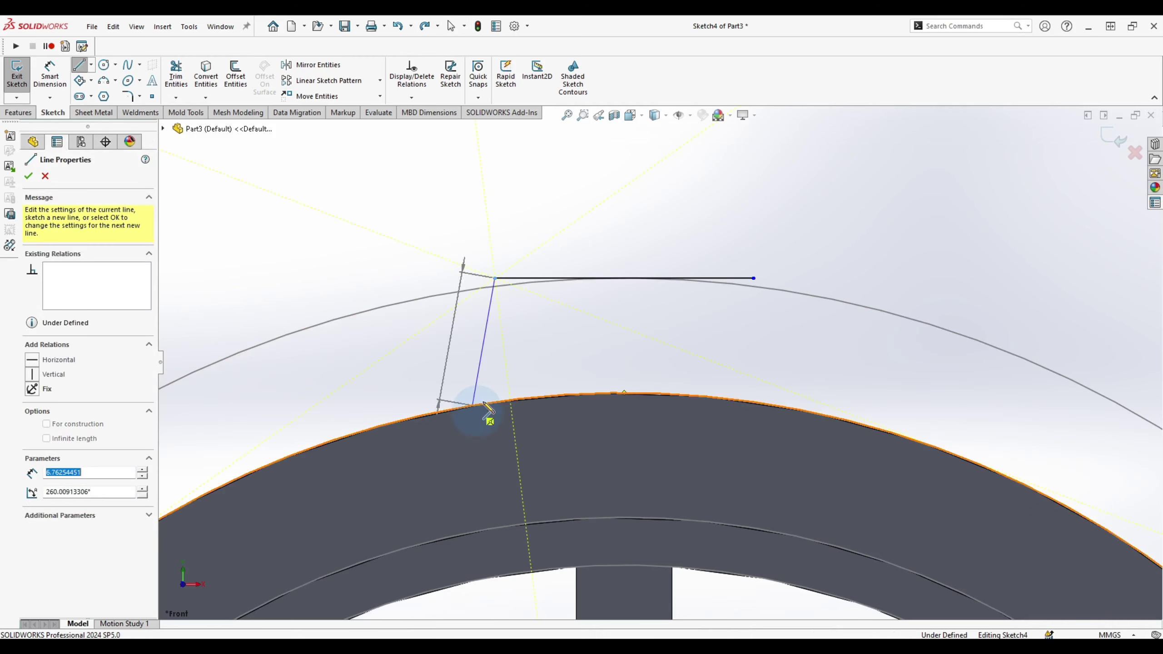
key(alt+q)
key(l)
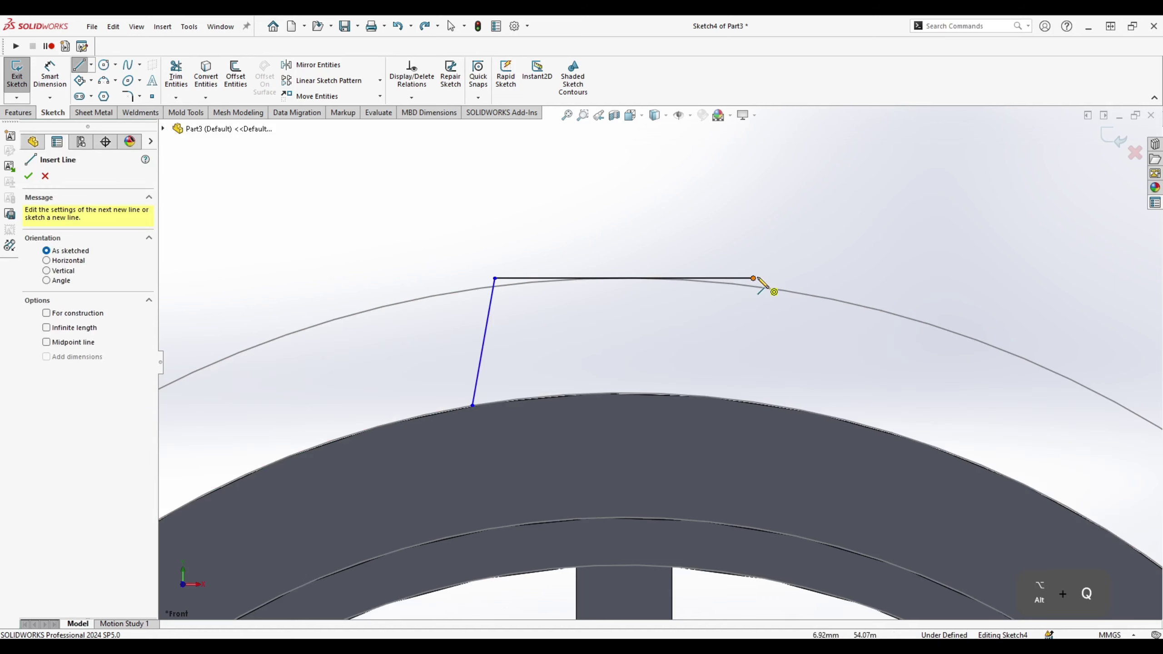
click(754, 278)
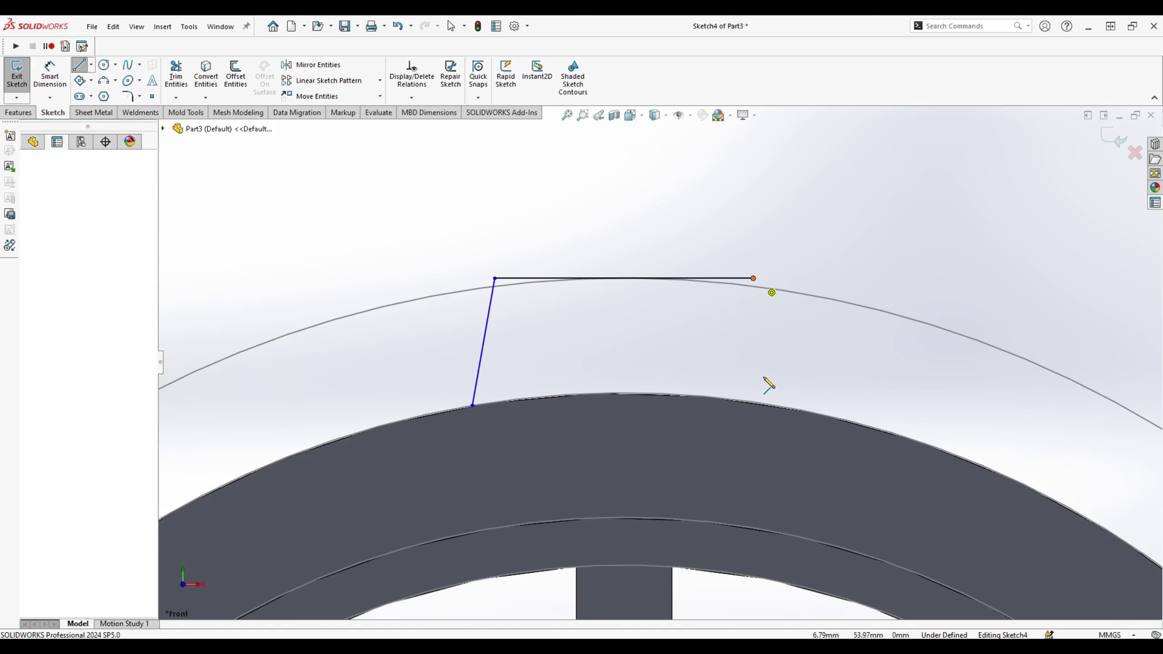
click(769, 405)
key(Escape)
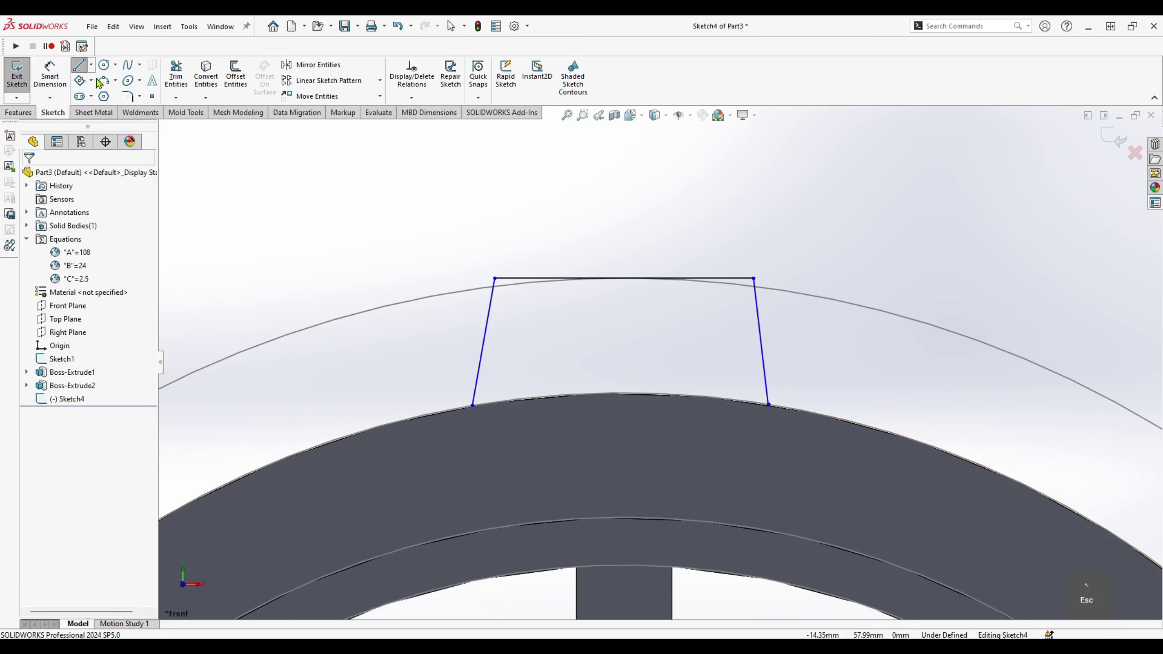
Step: Close the tooth profile with a three-point arc along the rim's outer edge between the lower ends of the side lines
click(473, 405)
click(769, 405)
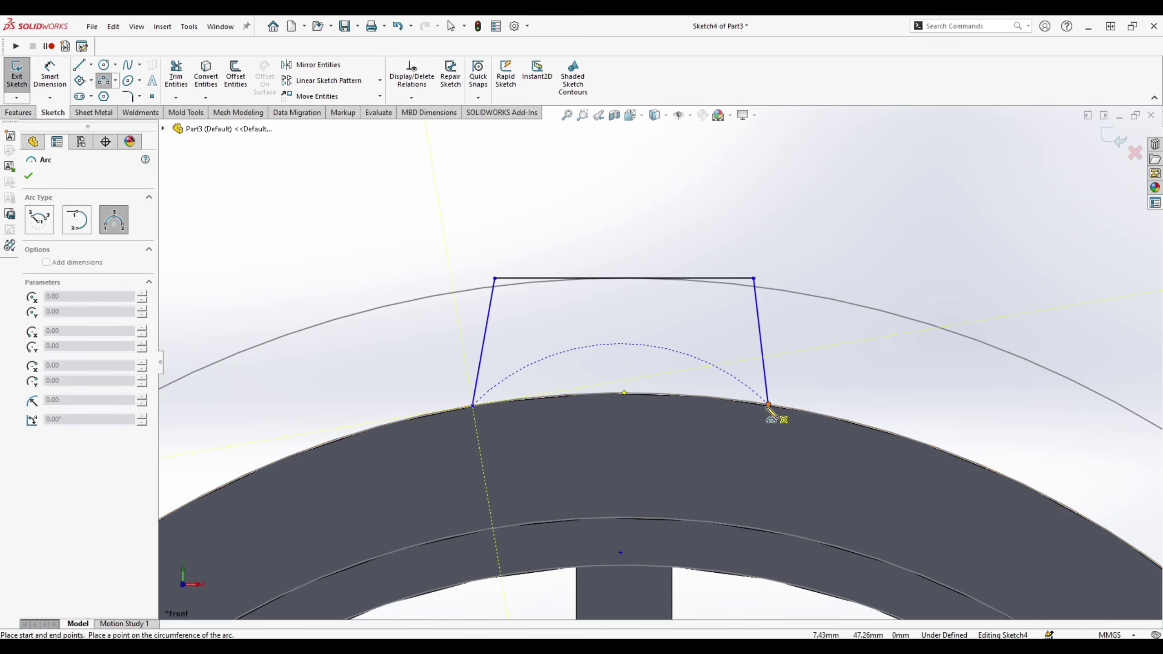
click(638, 395)
key(Escape)
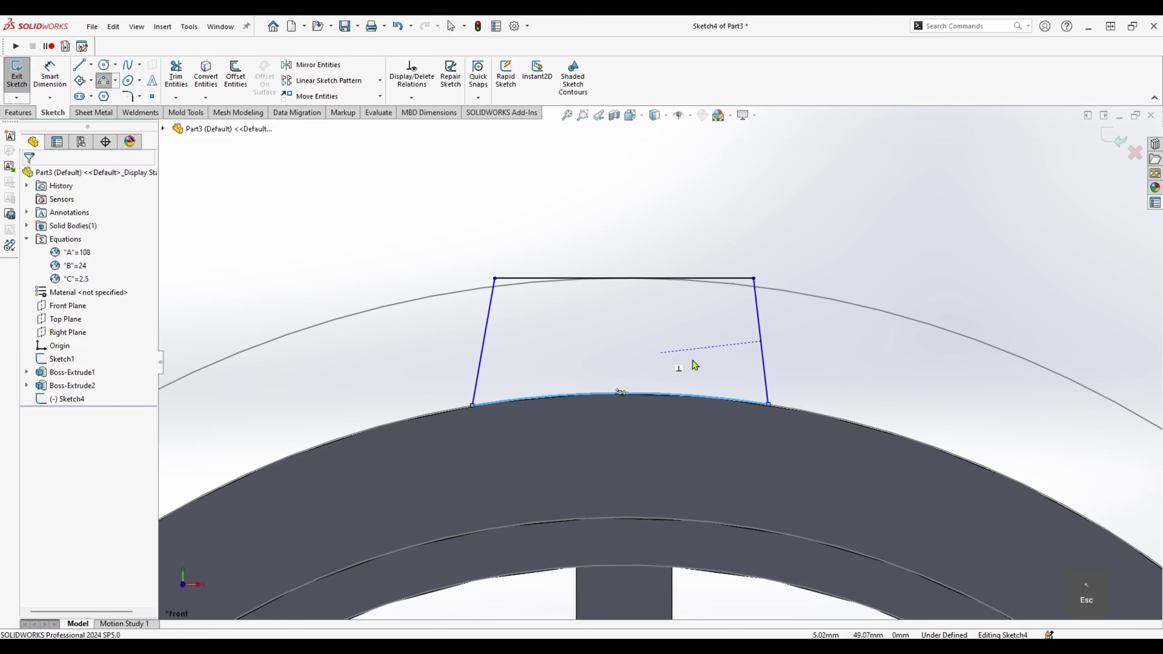
key(Escape)
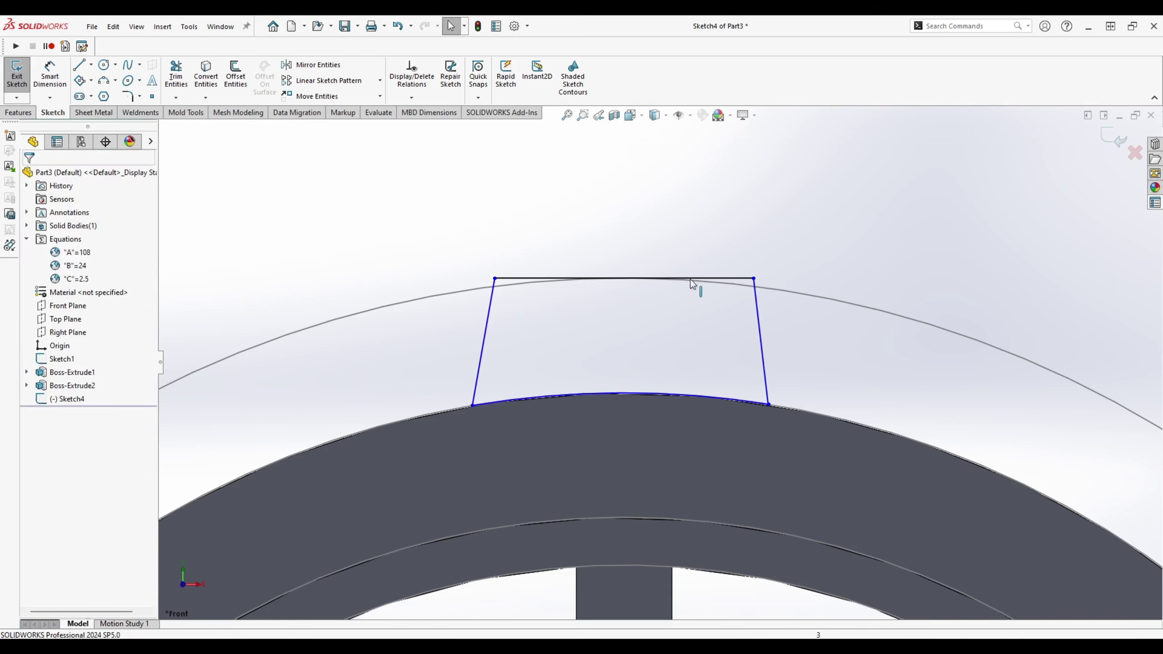
Step: Dimension the tooth profile's horizontal top line to 4 mm
key(d)
click(709, 279)
click(630, 201)
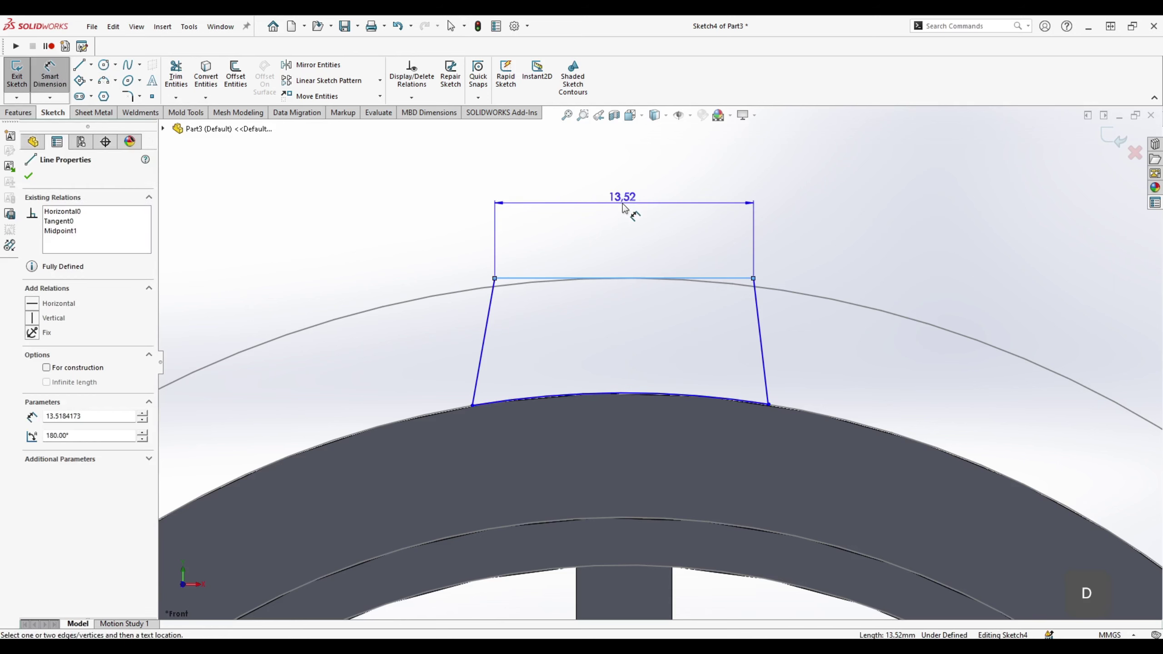
double_click(716, 201)
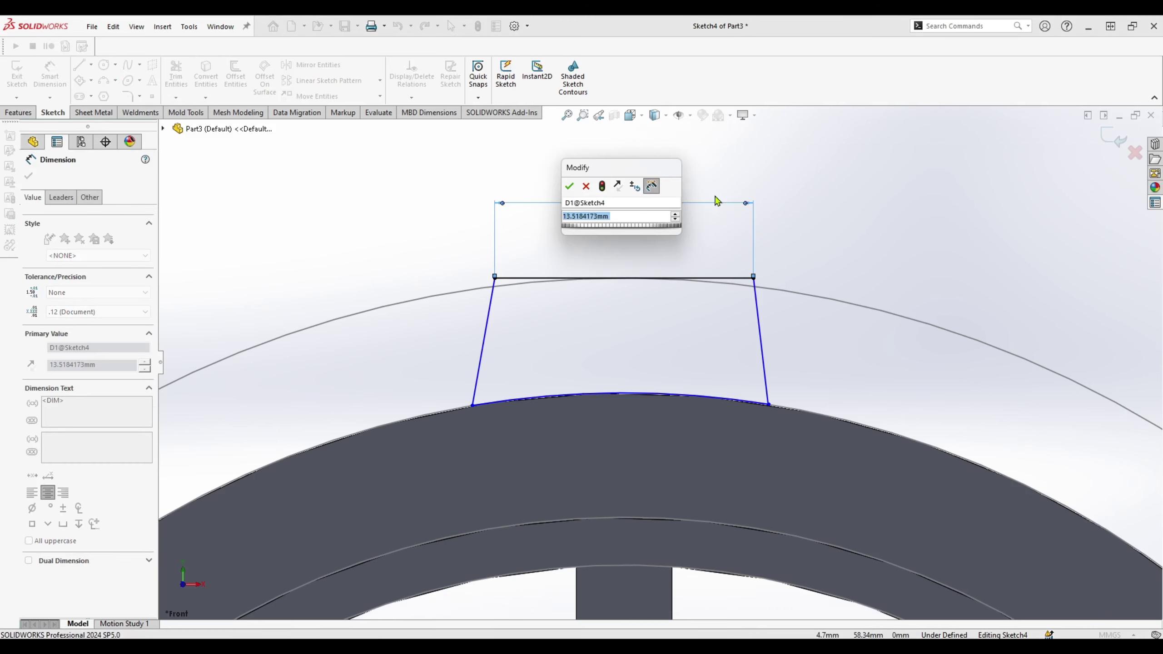
text(4)
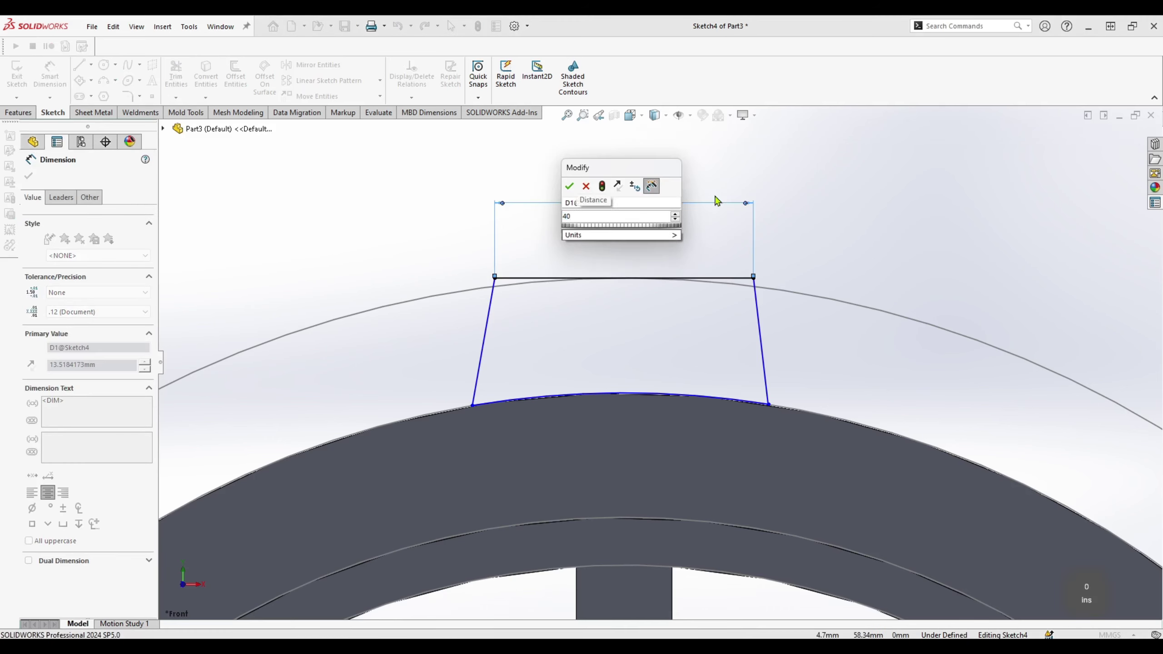
key(Return)
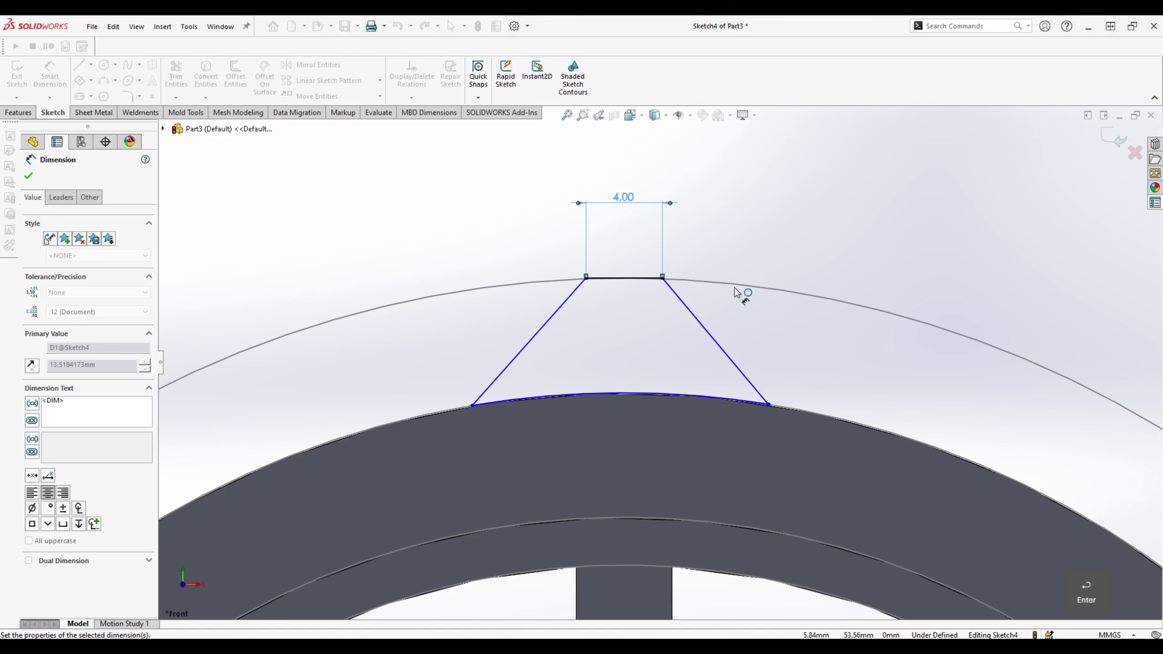
Step: Dimension the angle between the two slanted side lines to 40°
click(526, 349)
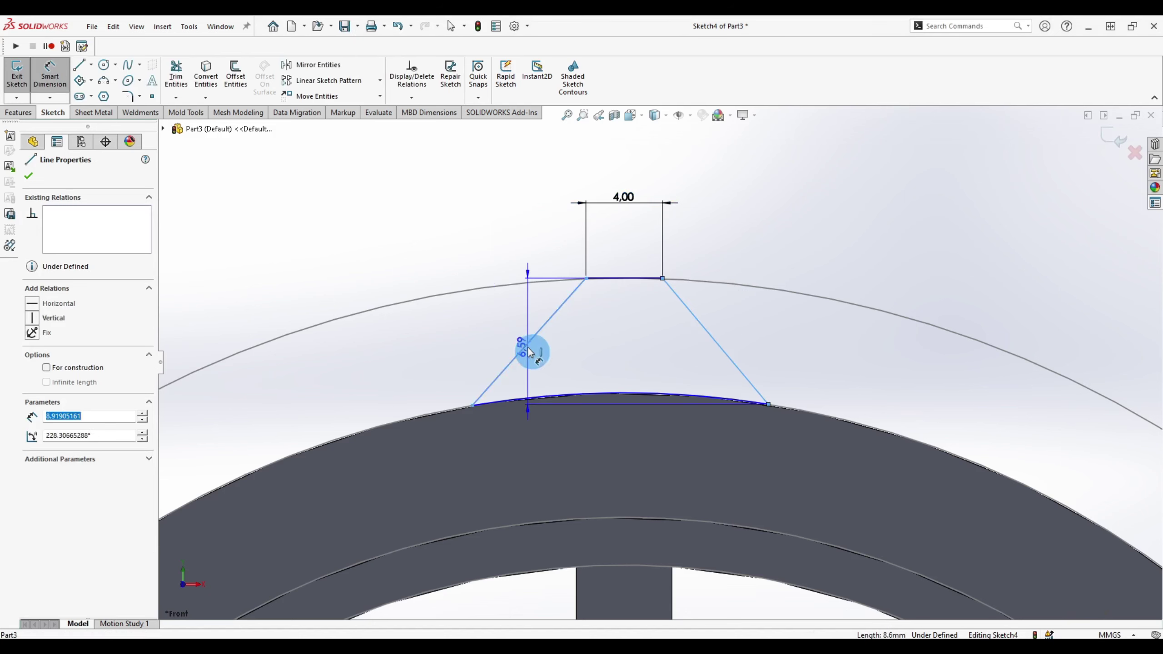
click(718, 344)
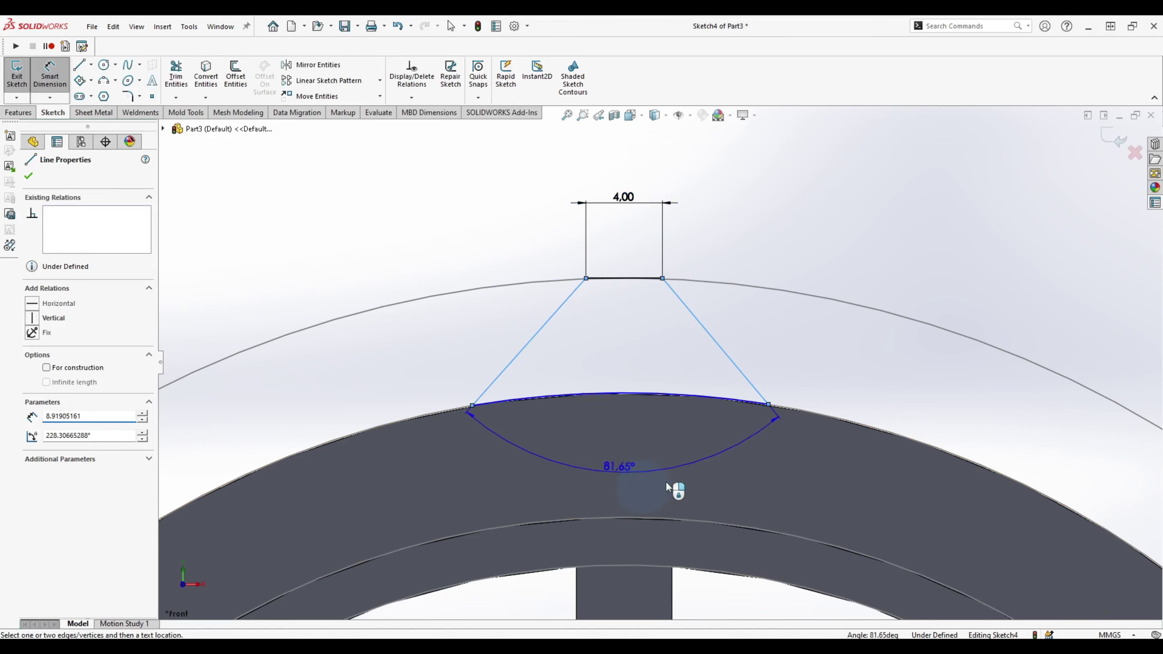
click(647, 480)
text(40)
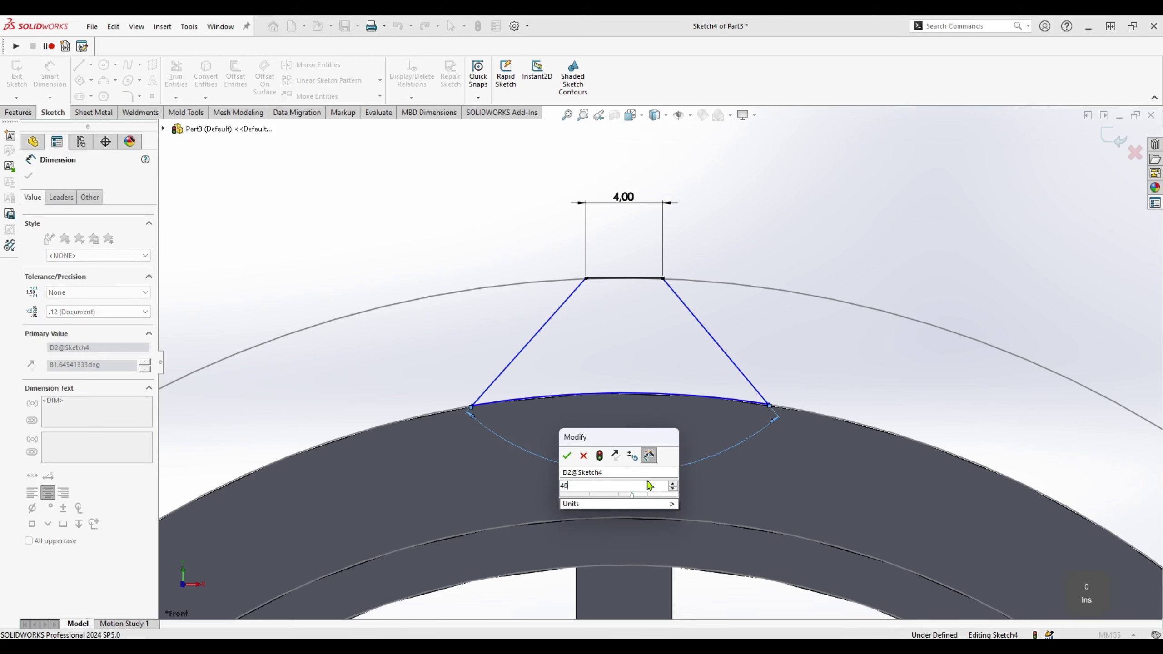
key(Return)
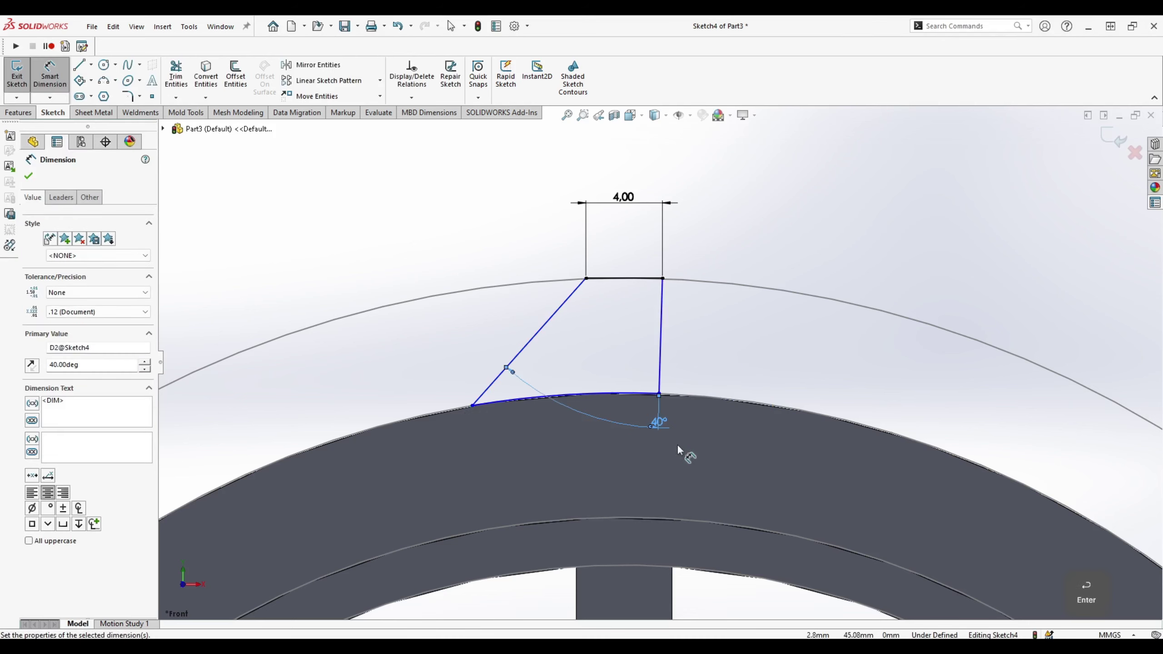
key(Escape)
key(Escape)
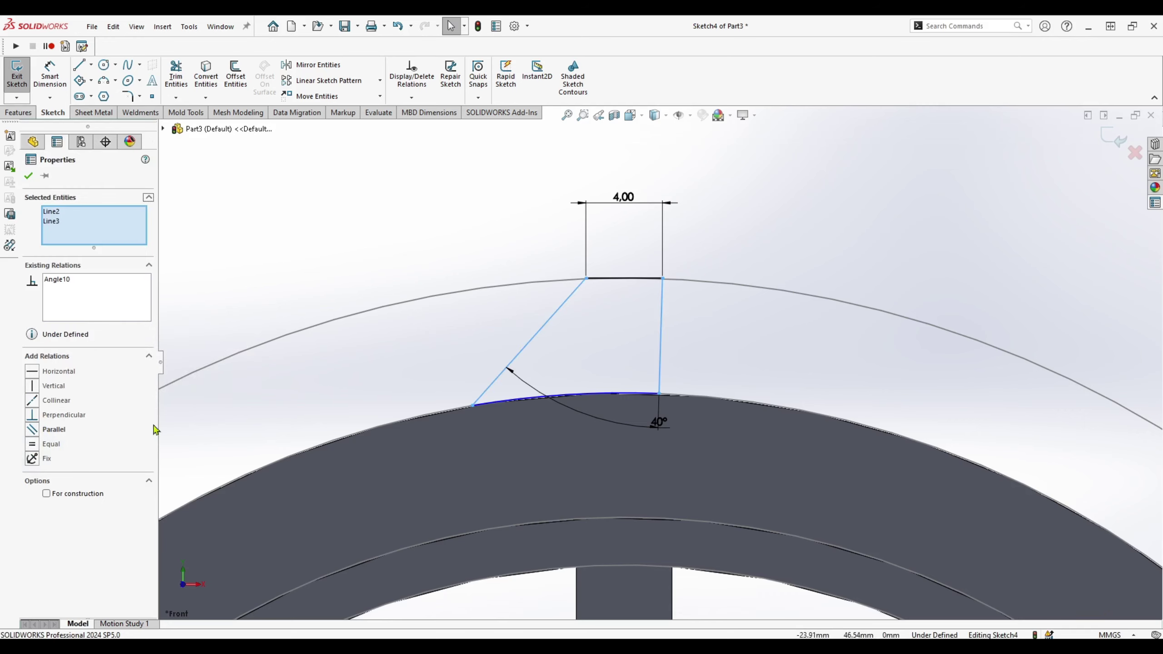
Step: Make the two side lines equal in length, and add an equal relation between the bottom arc and the rim's outer circle
click(41, 445)
key(Escape)
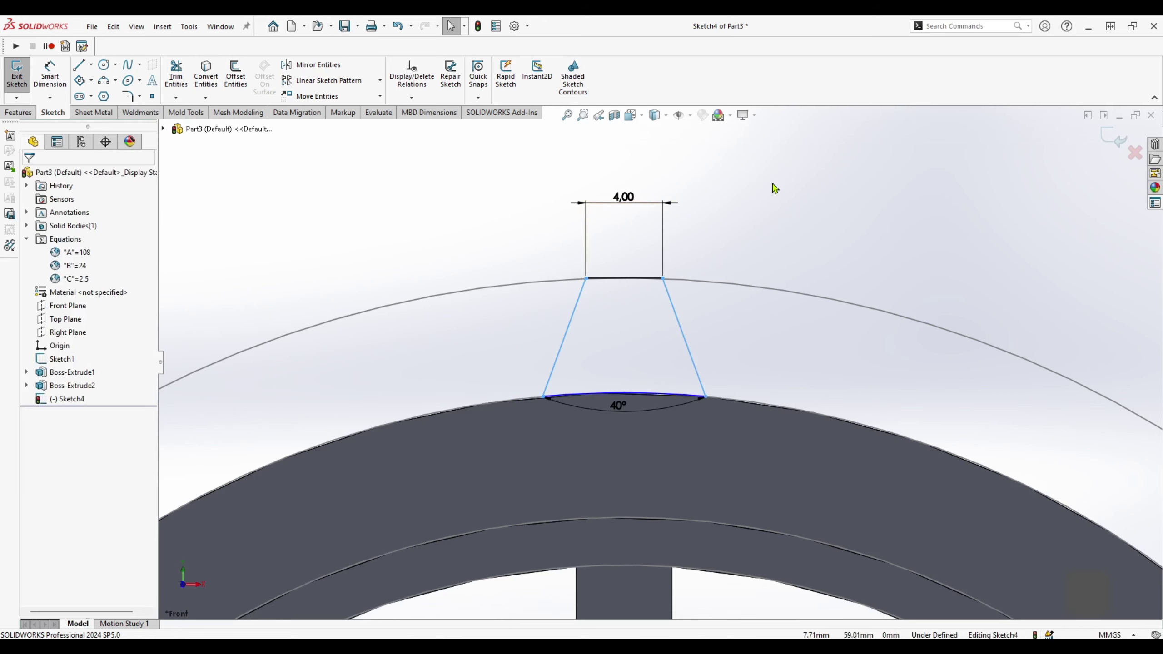
click(656, 393)
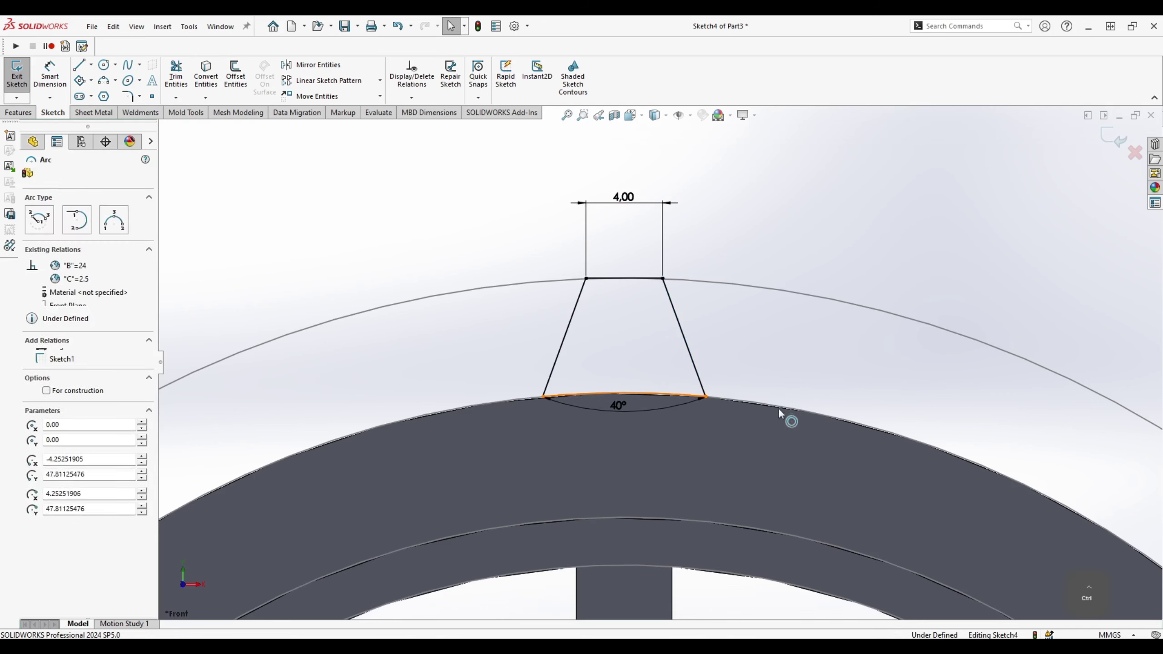
ctrl+click(602, 402)
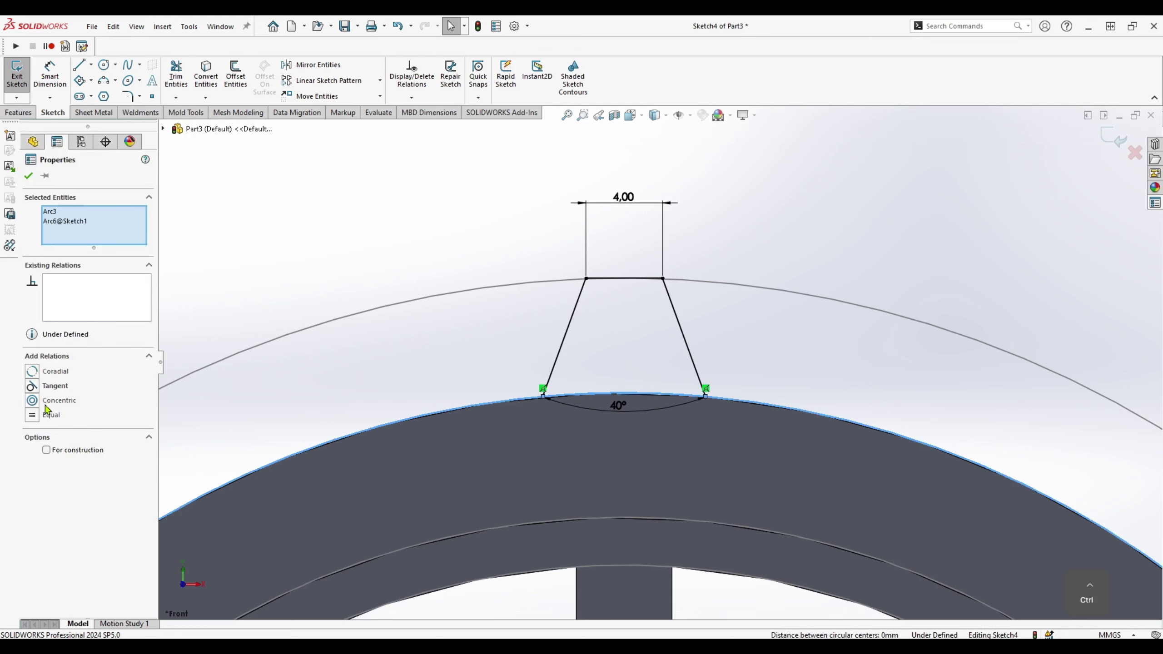
click(37, 417)
key(Escape)
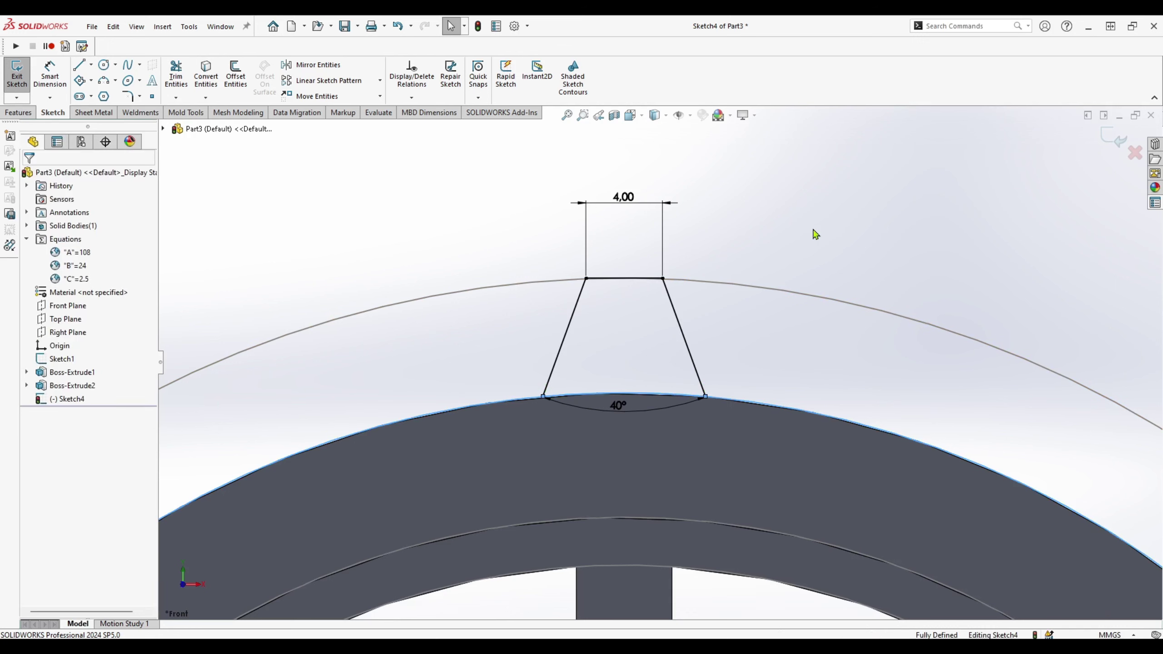
Step: Create a circular sketch pattern of the whole tooth profile about the origin with 20 equally spaced instances over 360°
scroll(655, 322, up, 2)
scroll(537, 286, up, 1)
mouse_move(532, 276)
mouse_down()
mouse_move(644, 372)
mouse_move(750, 425)
mouse_up()
click(380, 80)
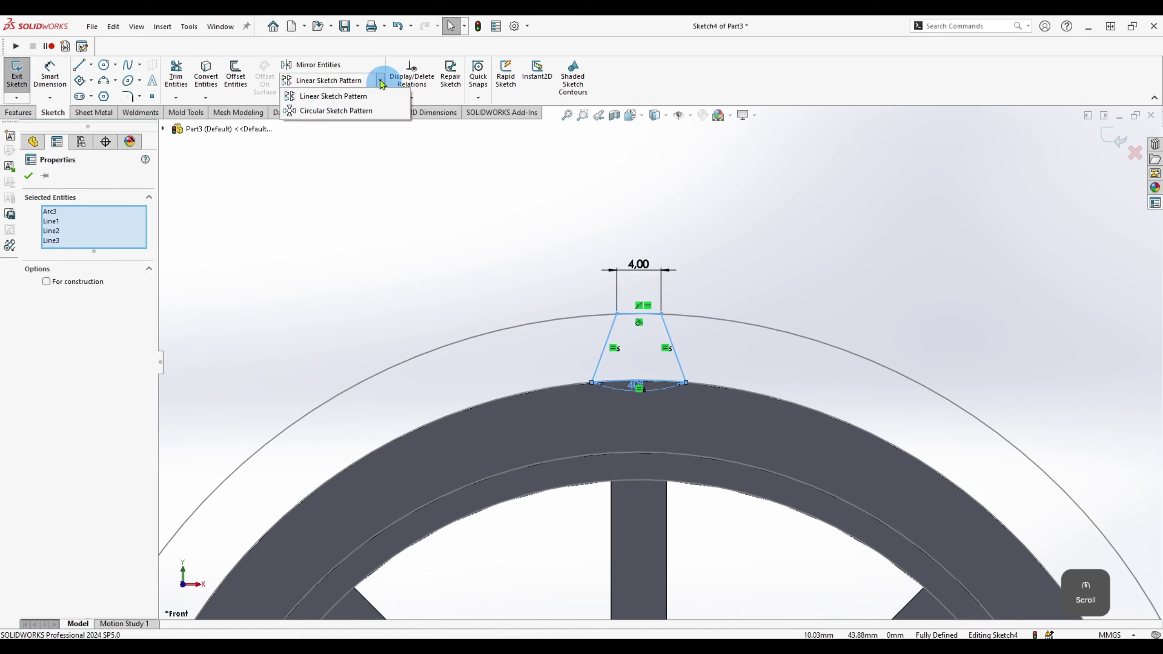
click(330, 112)
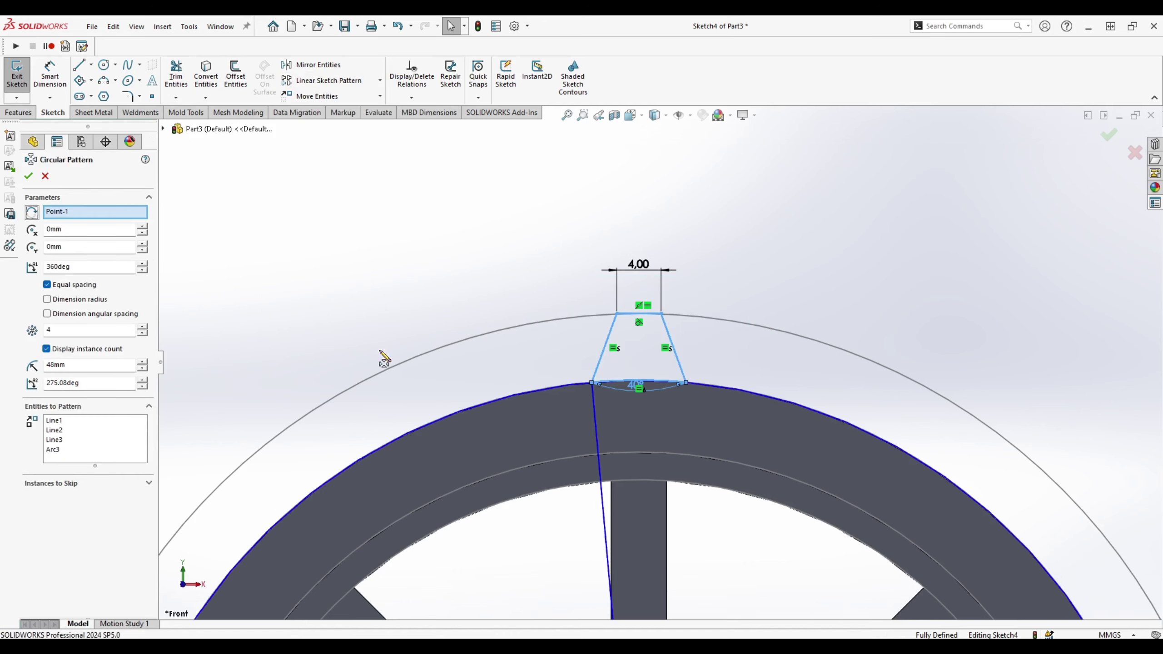
click(78, 330)
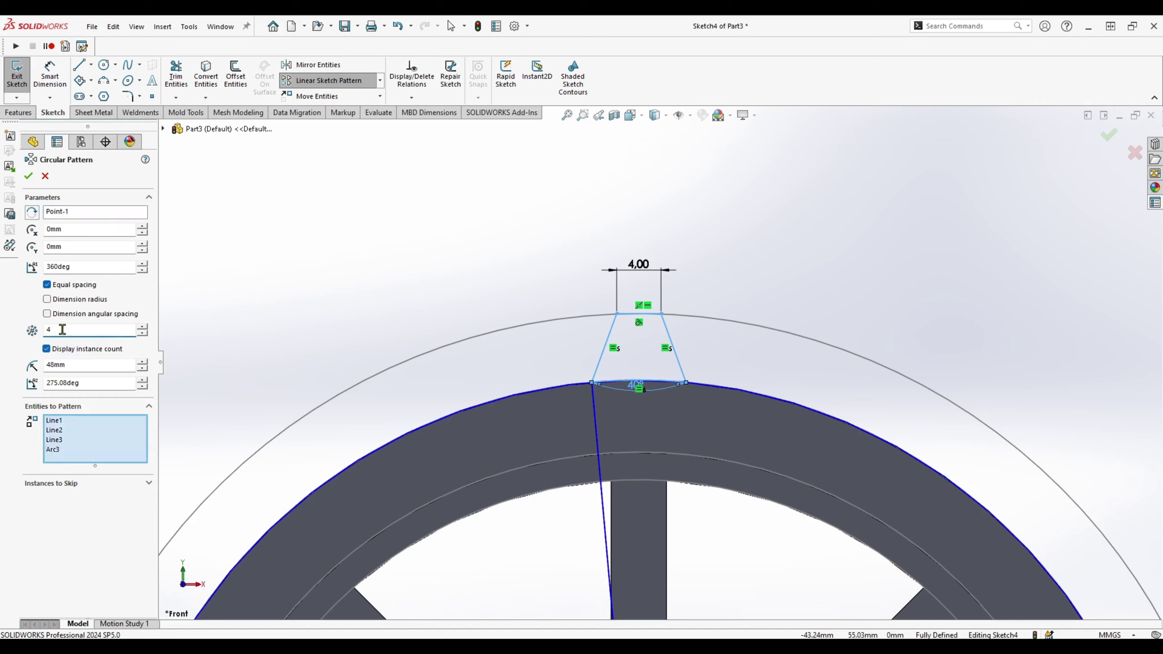
key(BackSpace)
text(=)
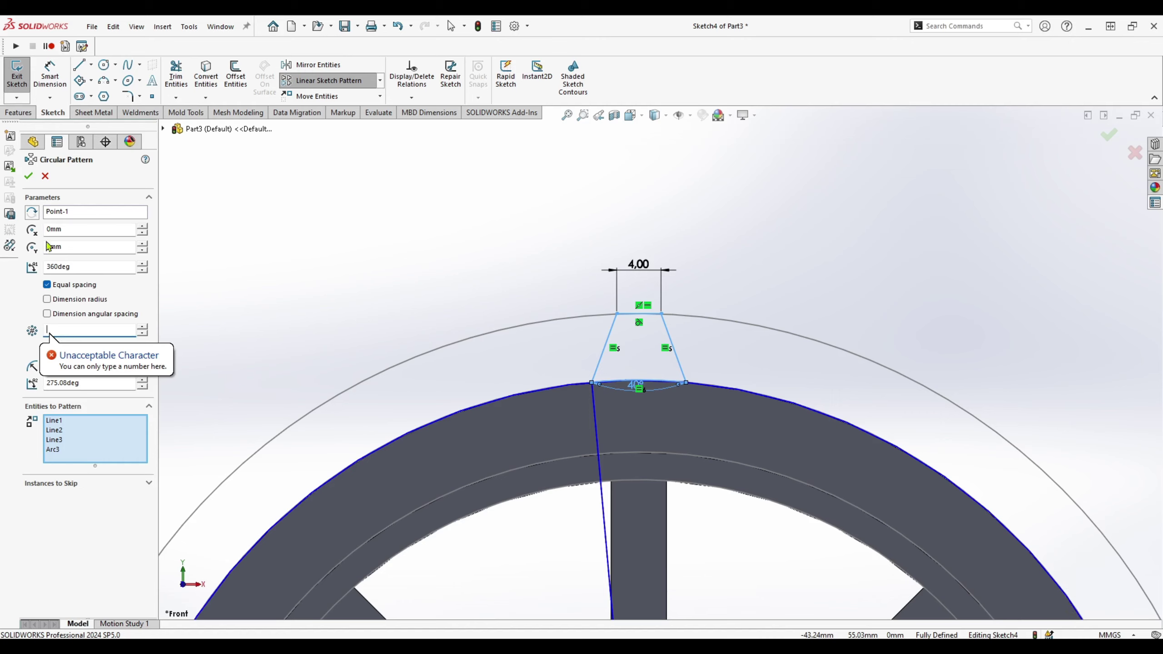
text(20)
key(Return)
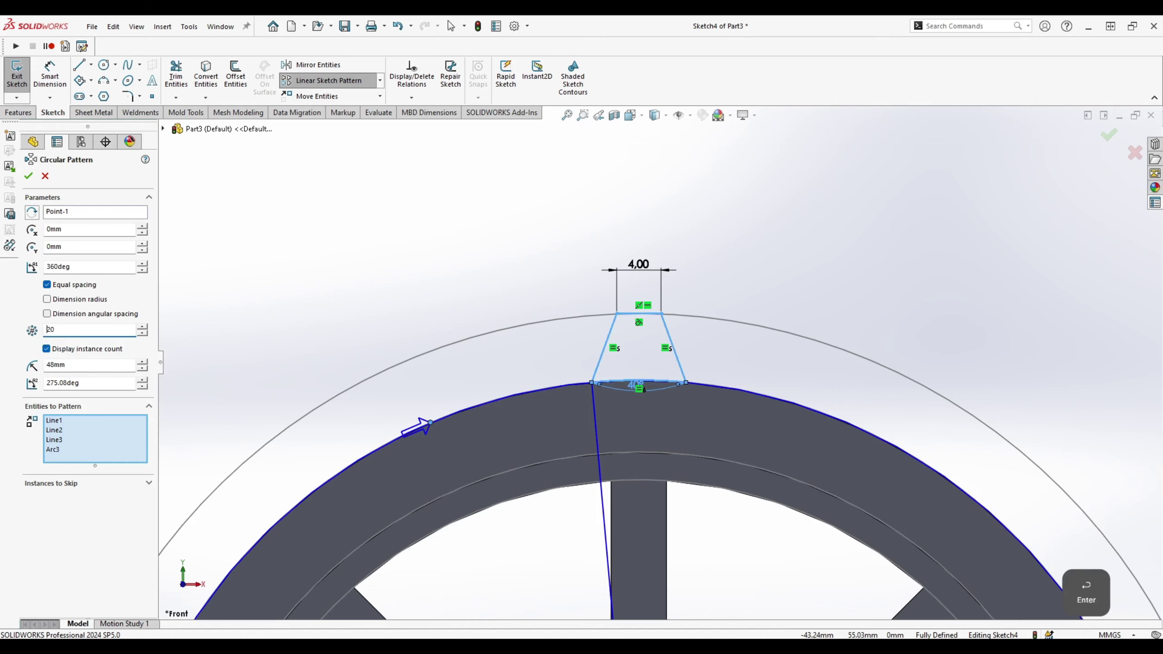
key(Return)
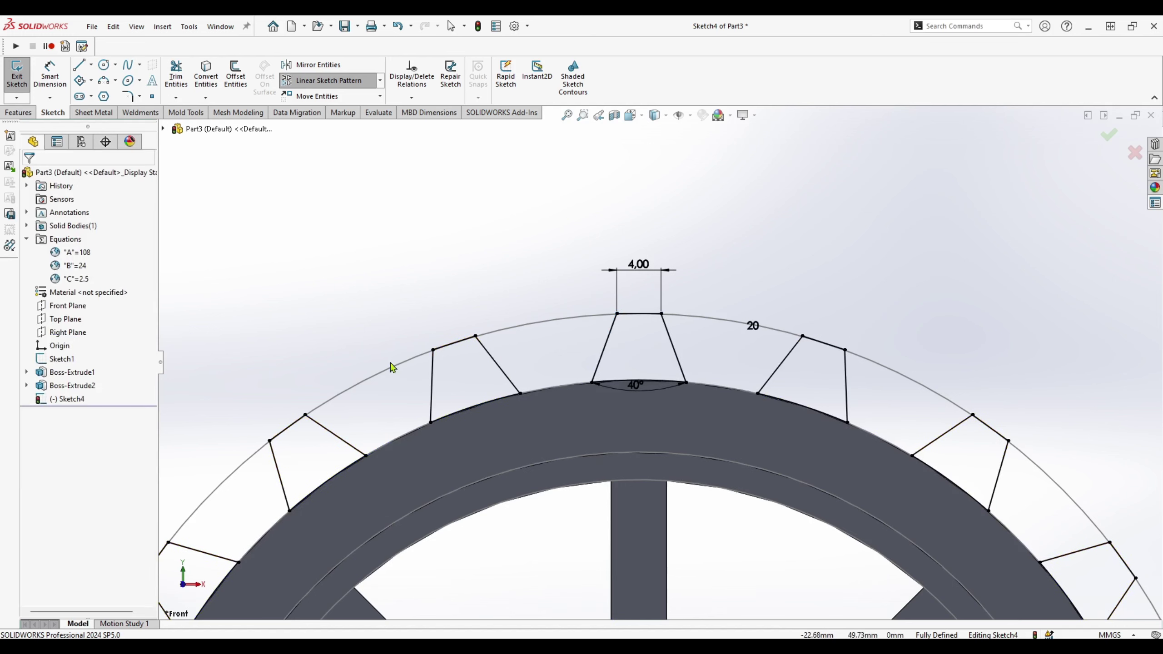
Step: Link the circular tooth pattern's instance count to global variable B and exit the sketch
double_click(752, 338)
text(=B)
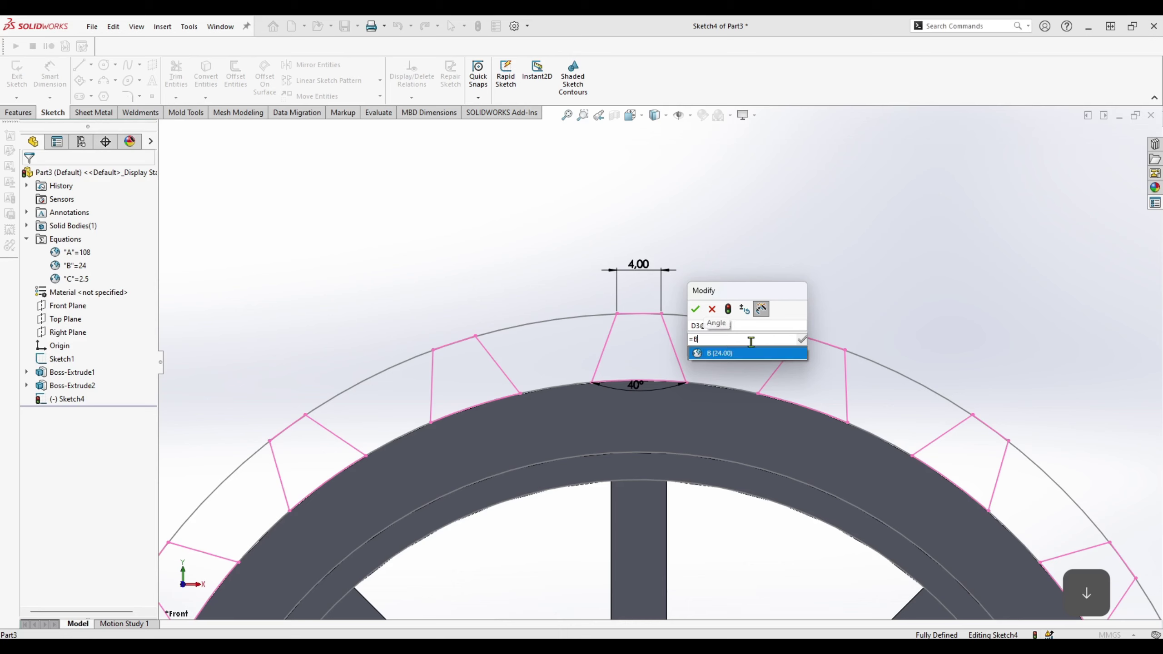
key(Return)
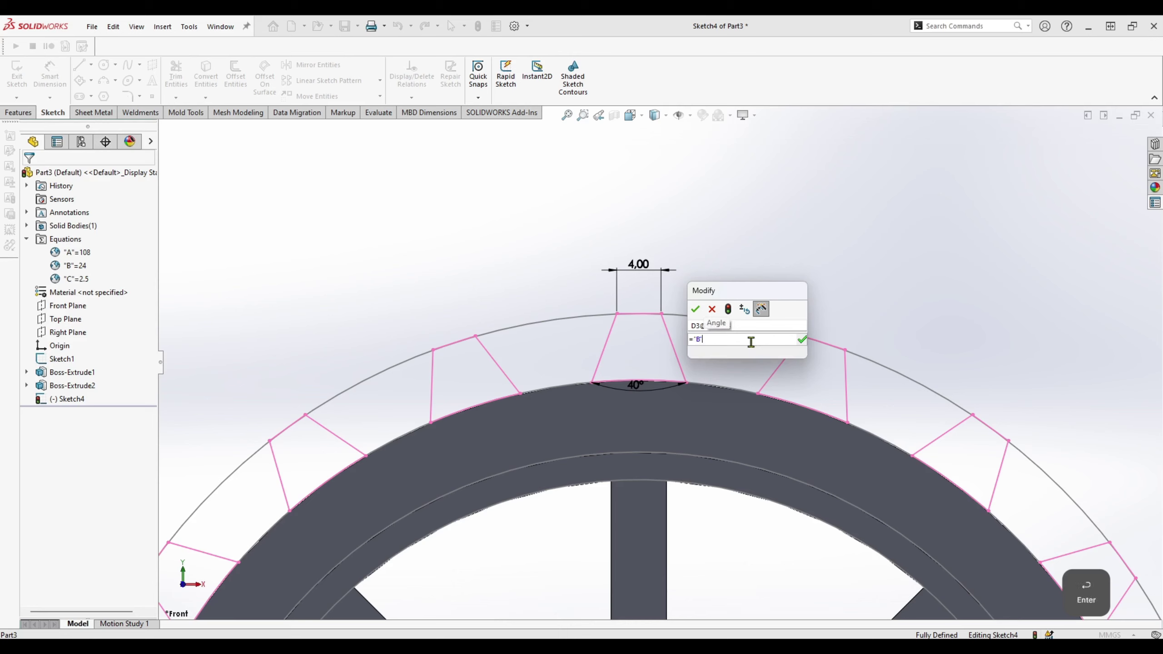
click(695, 310)
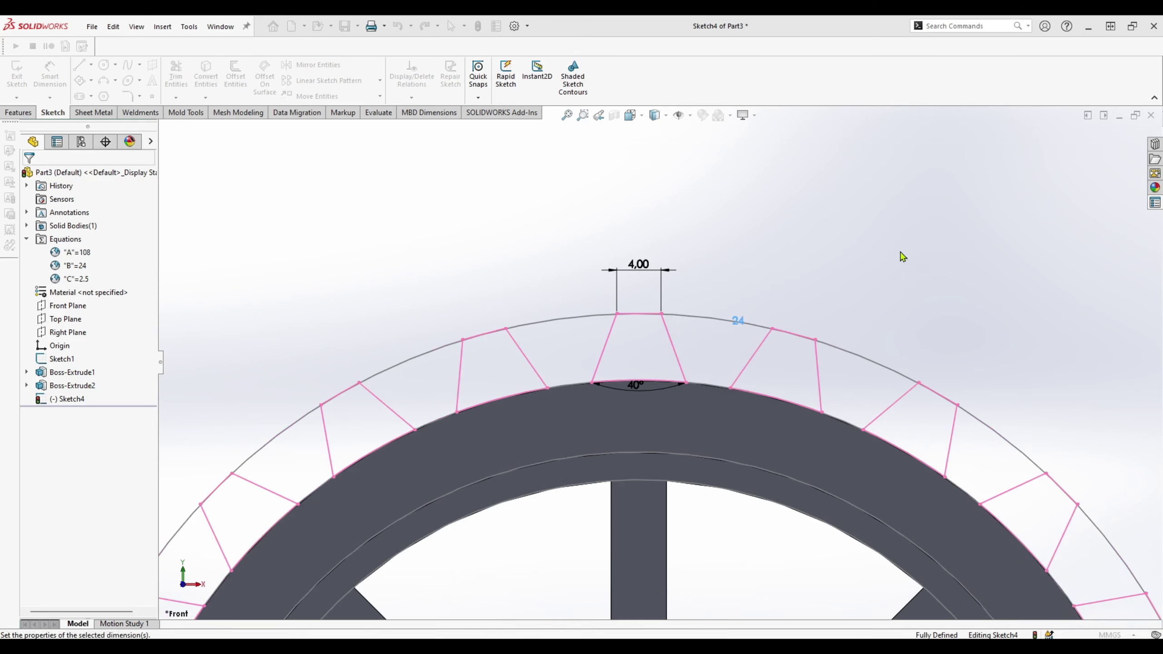
click(1116, 140)
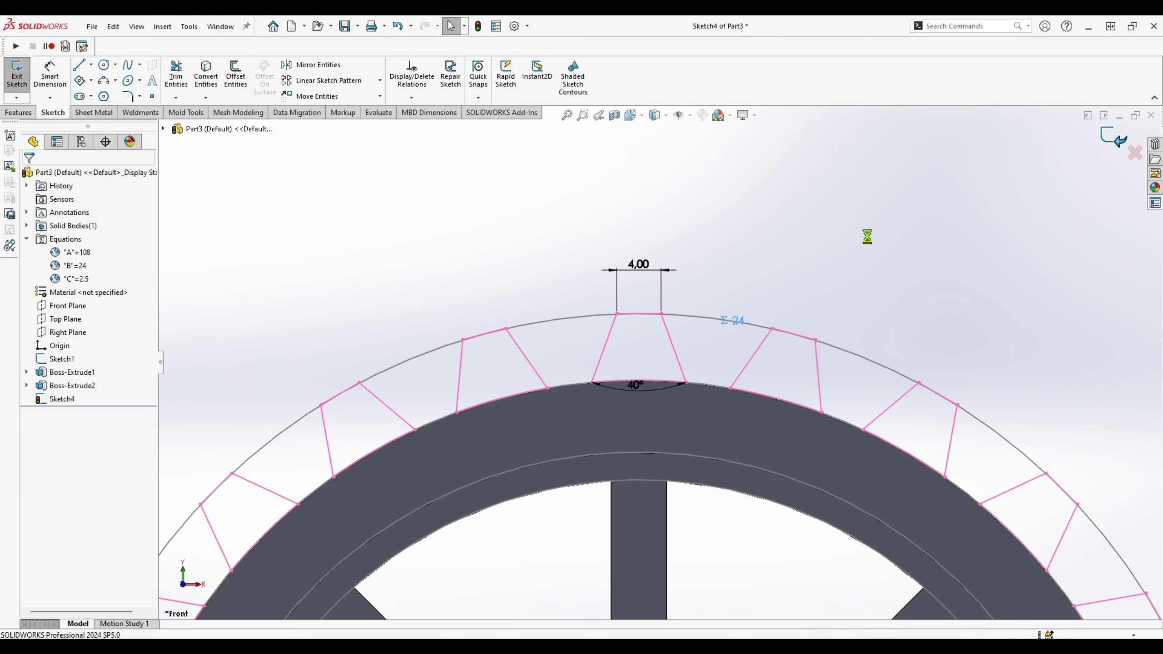
Step: Extrude the patterned tooth sketch as a mid-plane boss 14 mm deep, merged with the rim
click(62, 399)
key(shift+a)
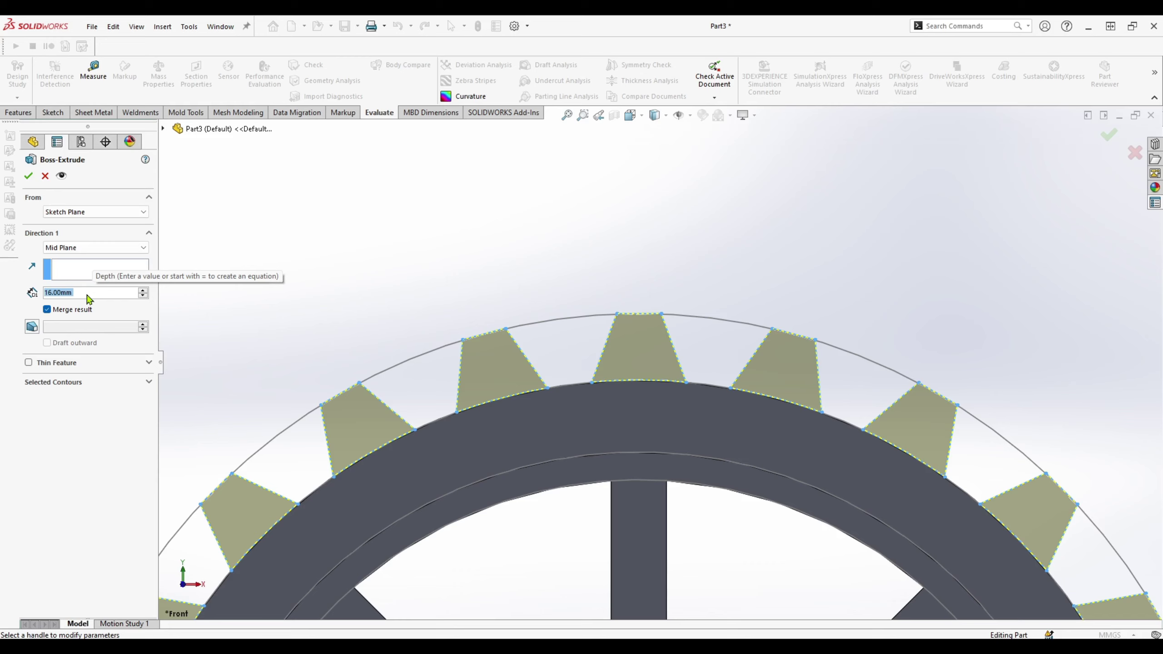
key(Right)
text(-)
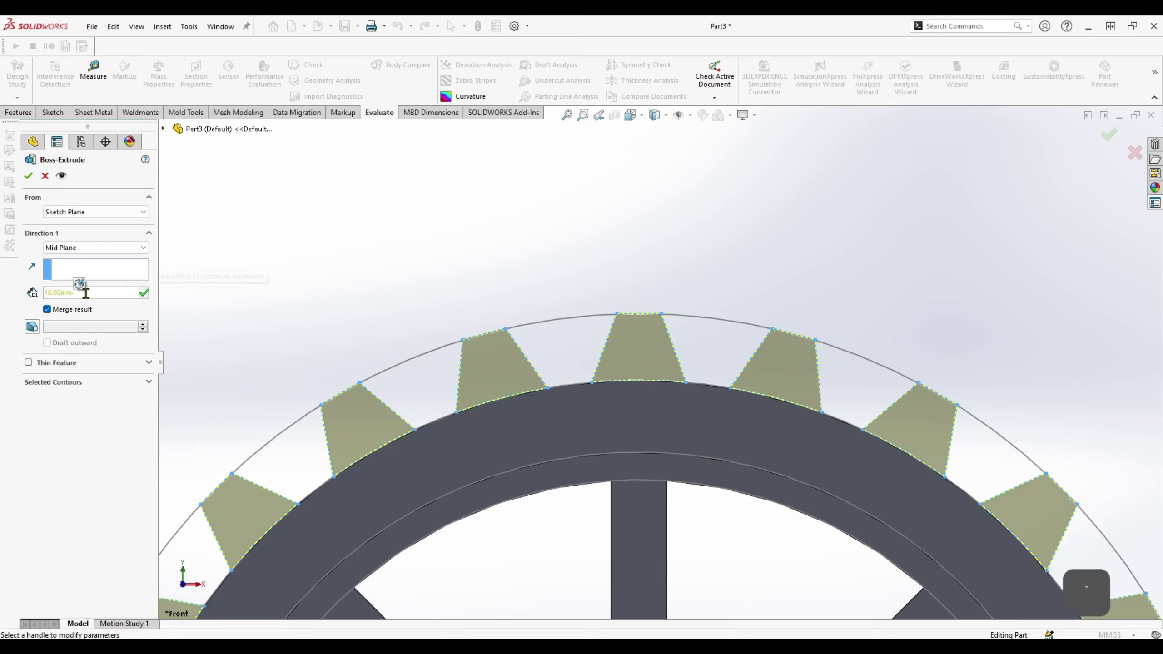
text(2)
key(Return)
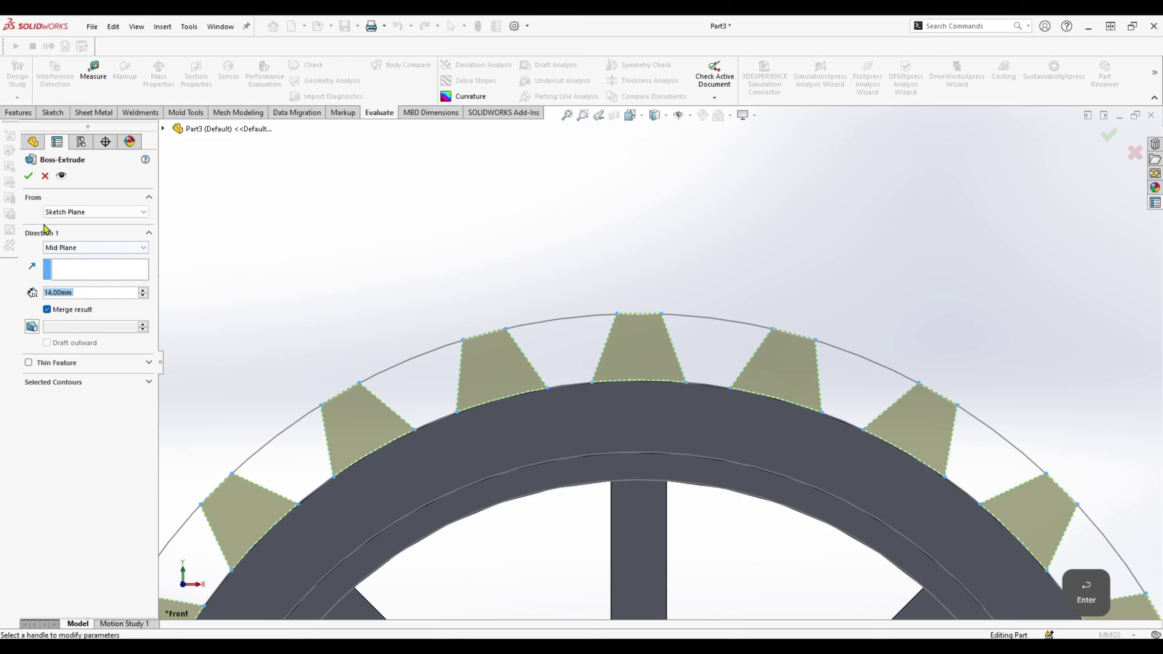
click(28, 176)
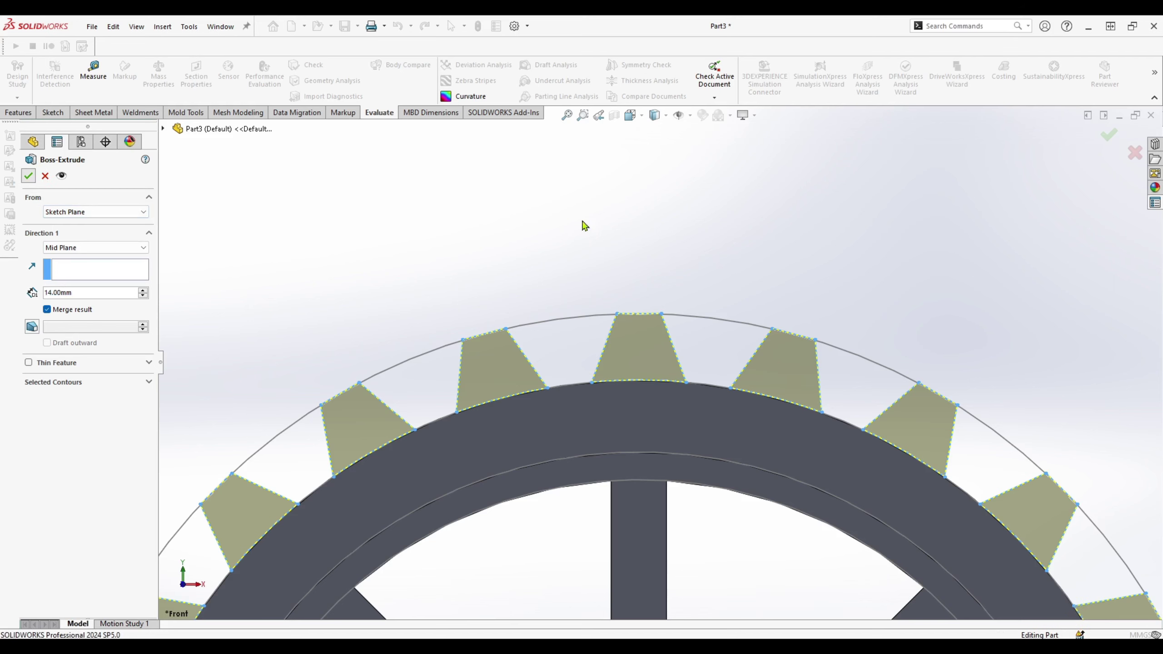
Step: Hide Sketch1 and fit the complete gear in the view
scroll(678, 252, down, 5)
mouse_move(726, 286)
middle_down()
mouse_move(669, 339)
mouse_move(681, 348)
mouse_move(683, 334)
middle_up()
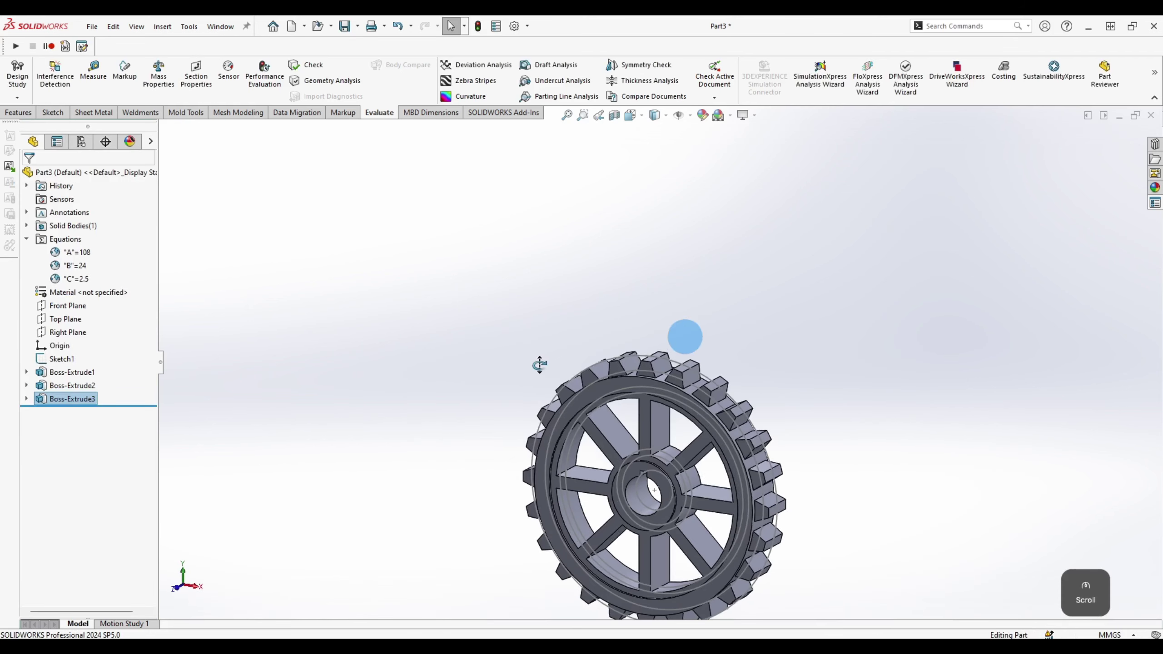
right_click(51, 359)
click(59, 340)
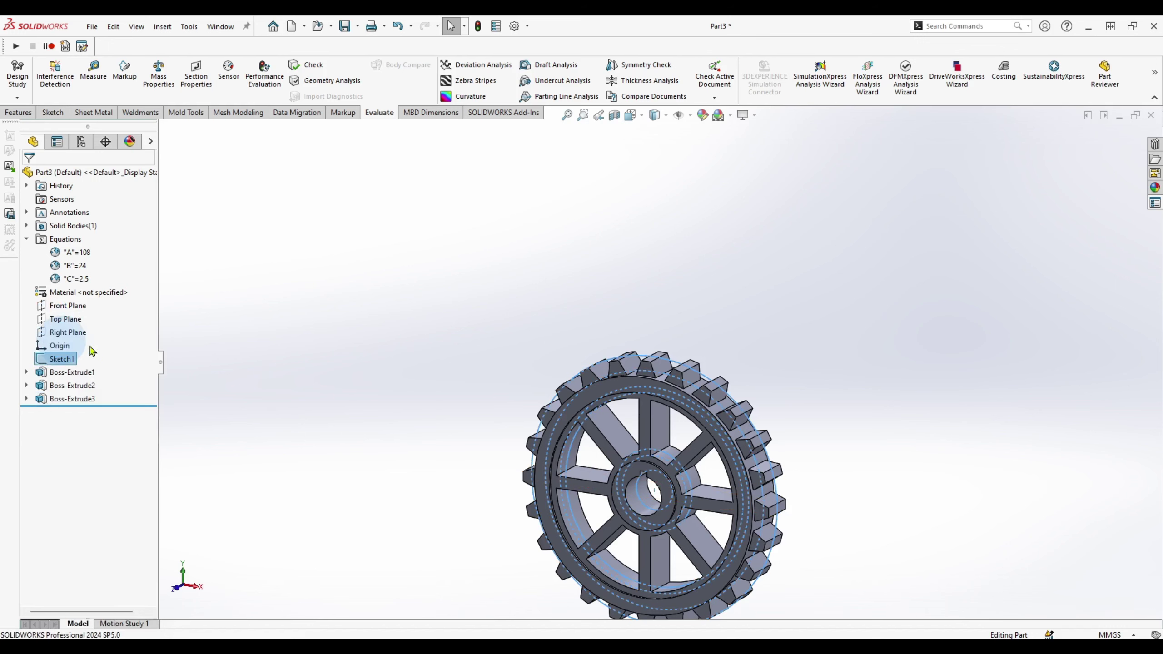
key(w)
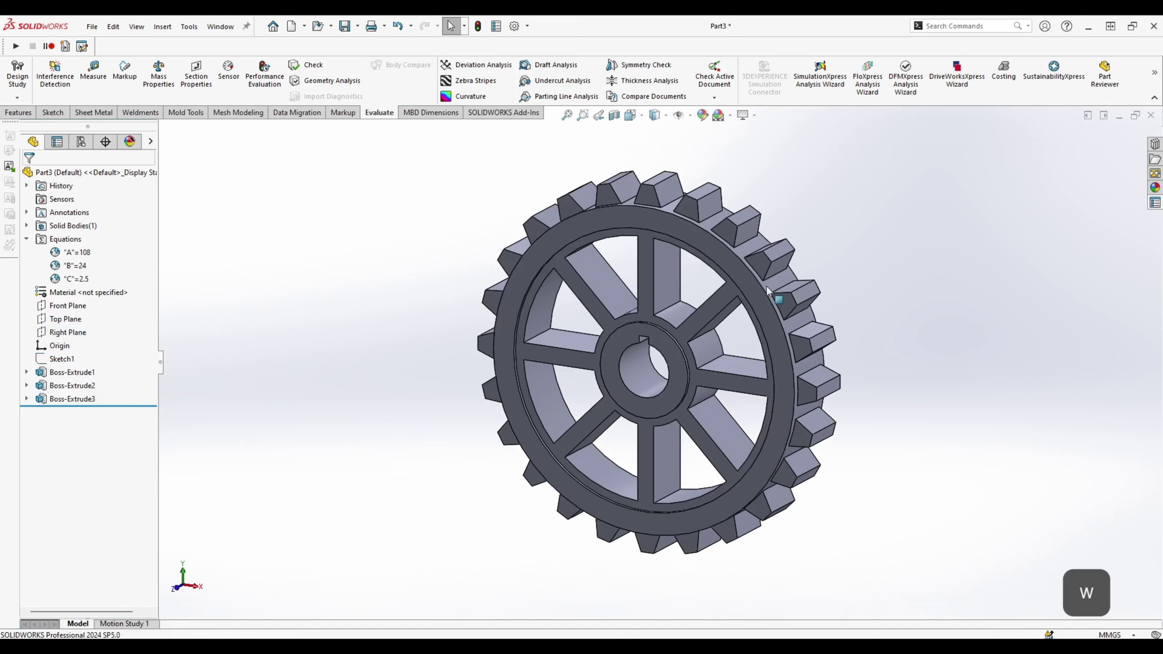
Step: Fillet all 32 edges where the spokes meet the hub and the rim with a 2 mm radius
middle_drag(851, 256, 879, 226)
scroll(876, 207, down, 2)
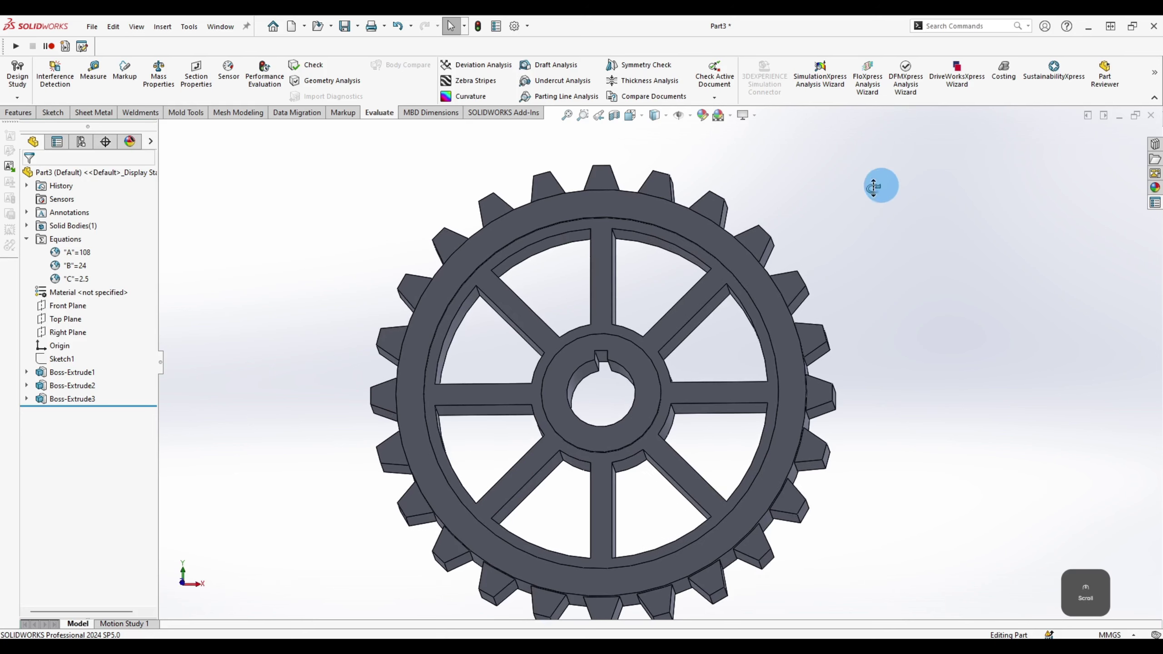
middle_drag(355, 282, 336, 260)
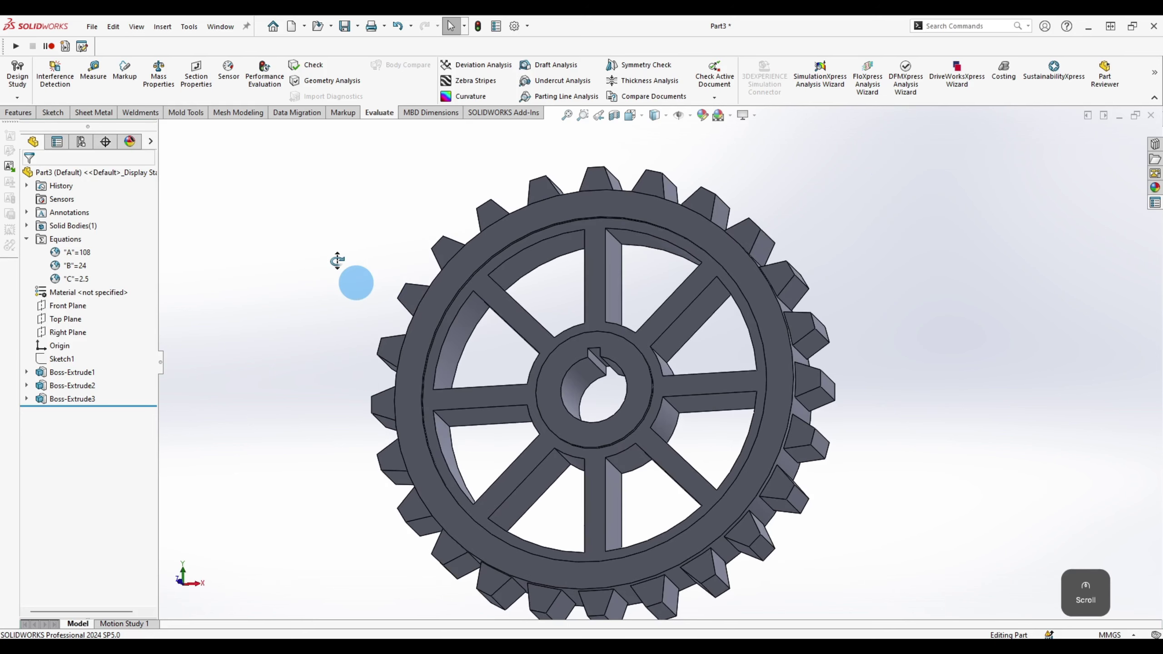
key(shift+q)
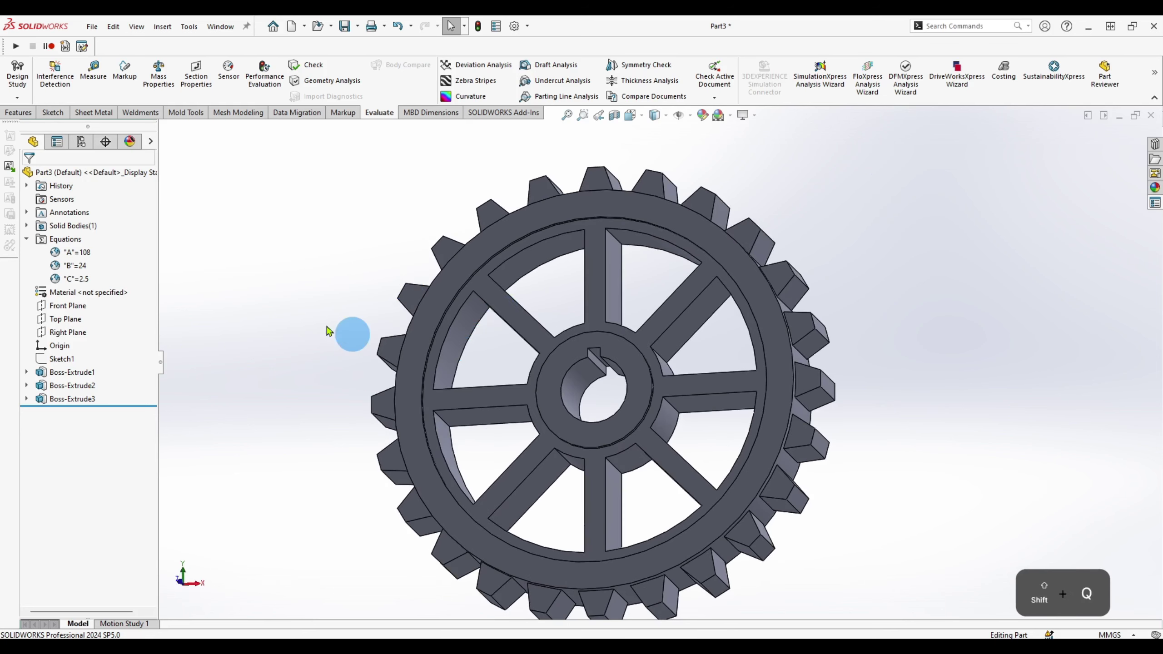
key(shift+q)
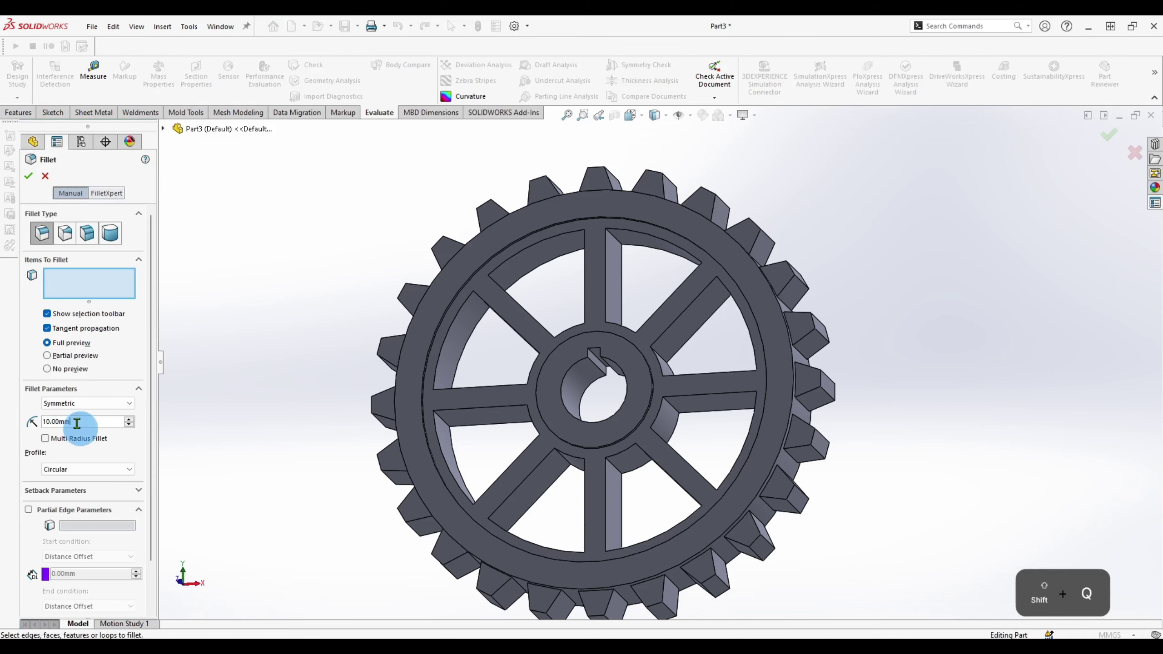
text(2)
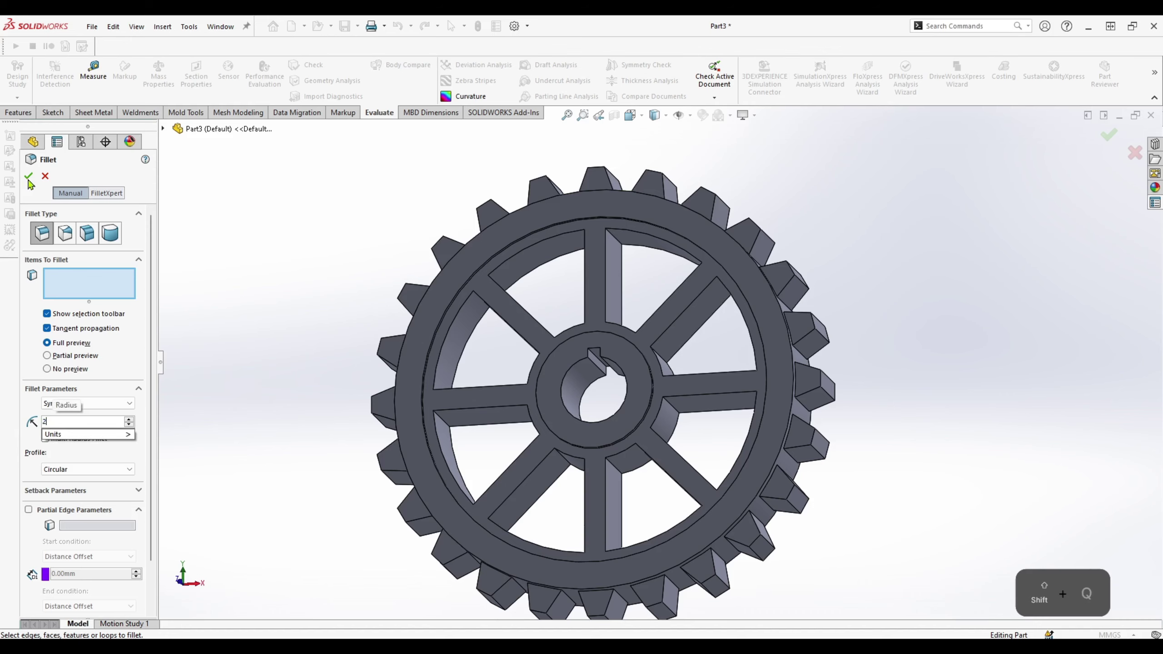
middle_drag(450, 303, 478, 283)
scroll(478, 283, down, 1)
click(492, 307)
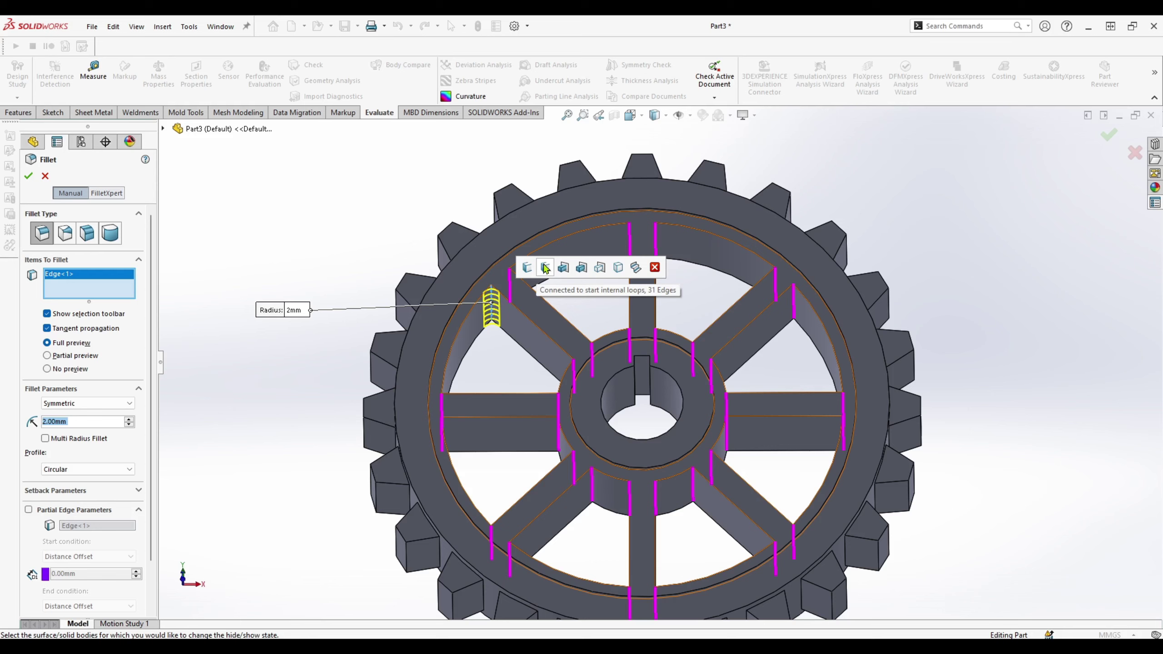
click(545, 268)
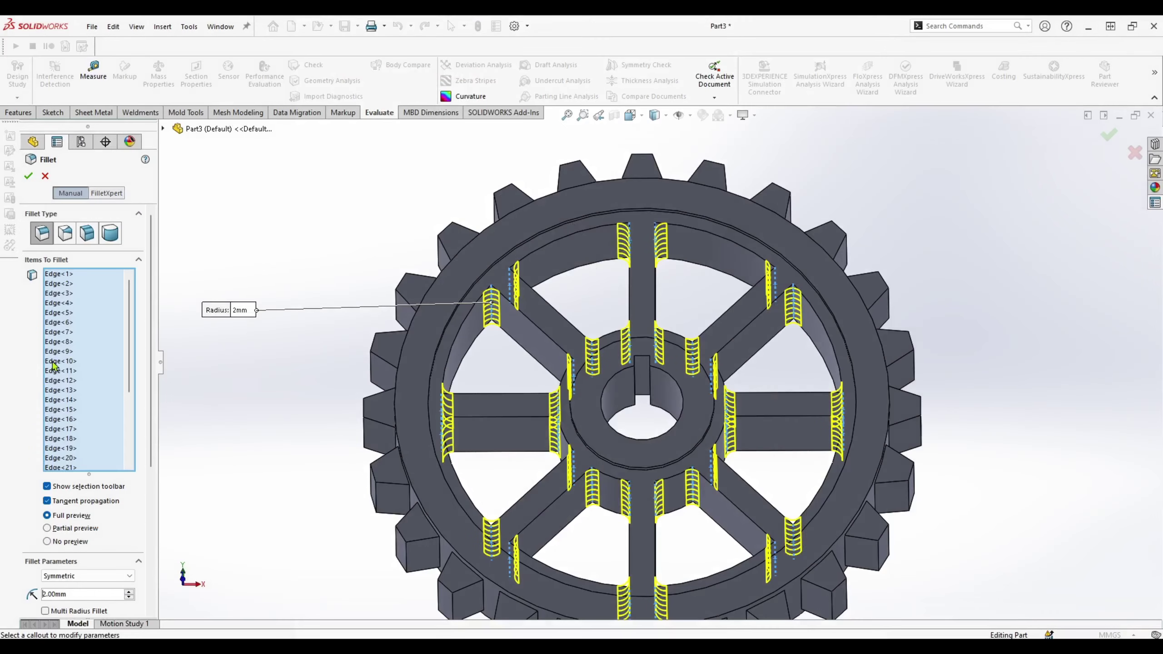
scroll(67, 354, down, 1)
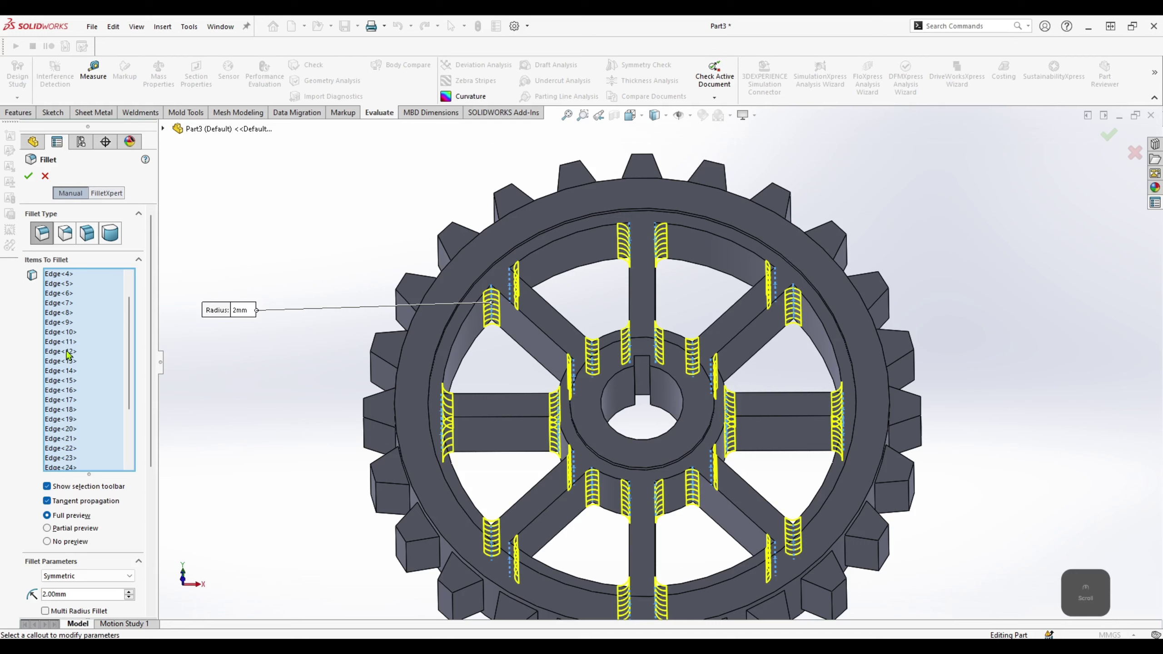
scroll(82, 454, down, 1)
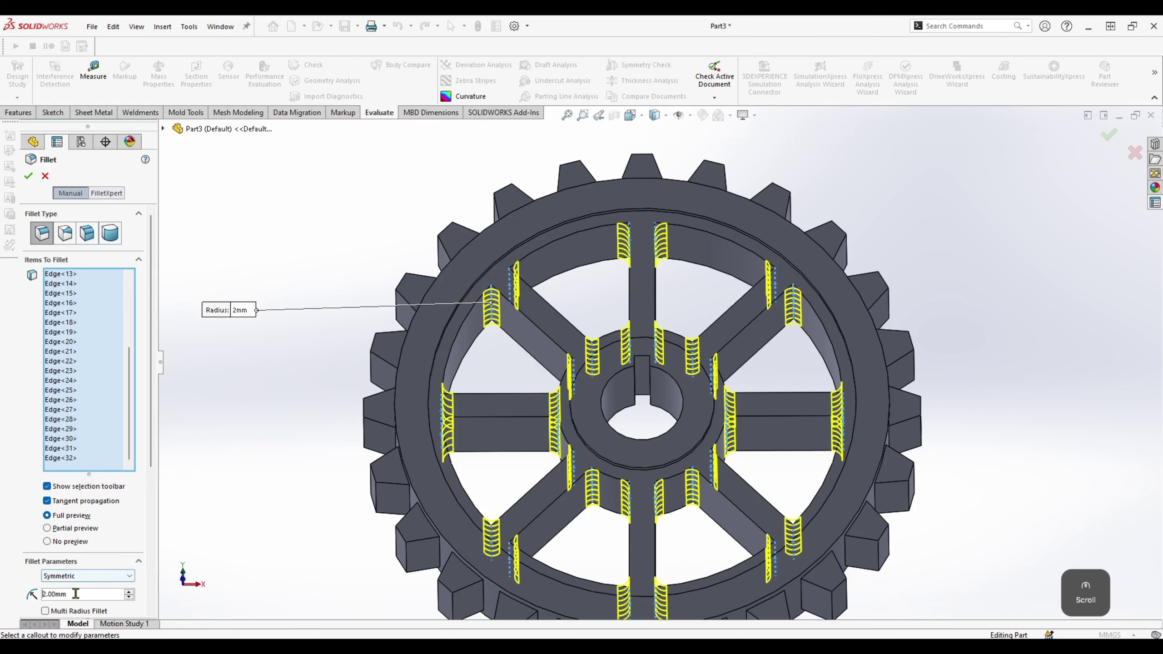
click(28, 179)
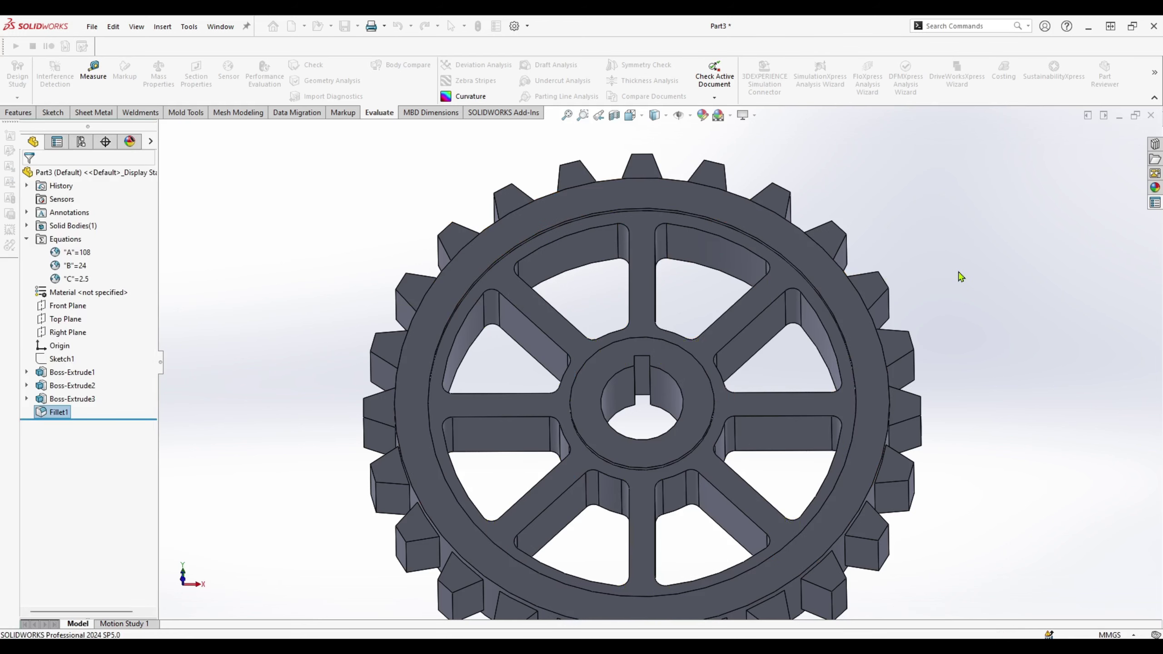
Step: Assign Cast Carbon Steel from the material library to the part and rebuild the model
middle_drag(962, 274, 922, 371)
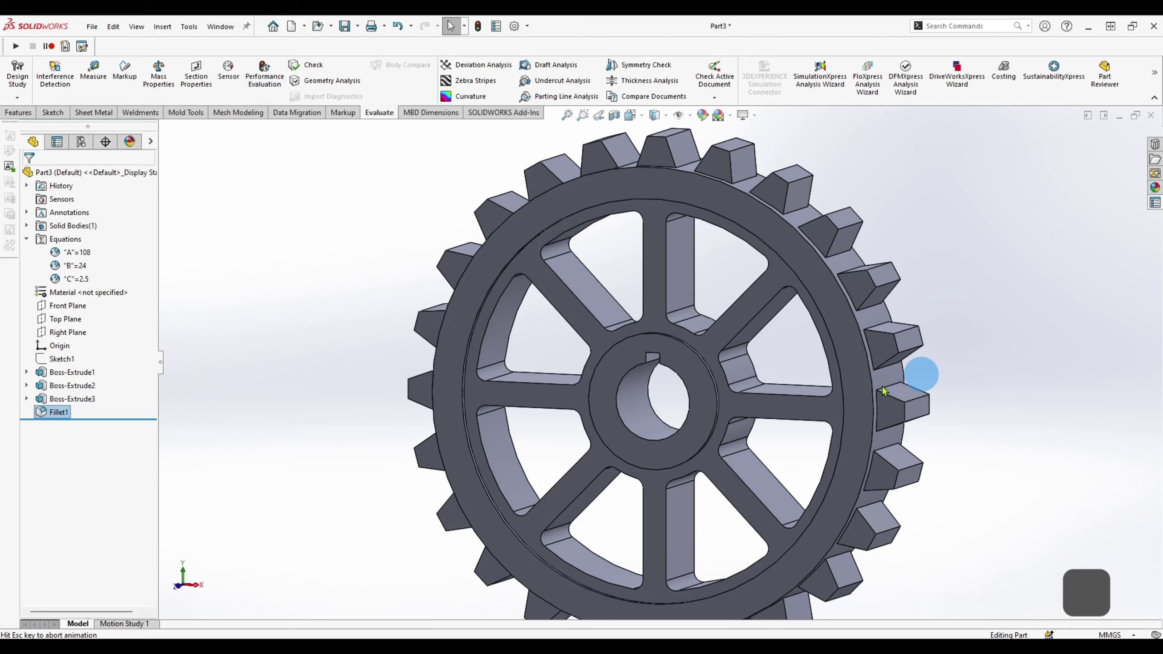
key(w)
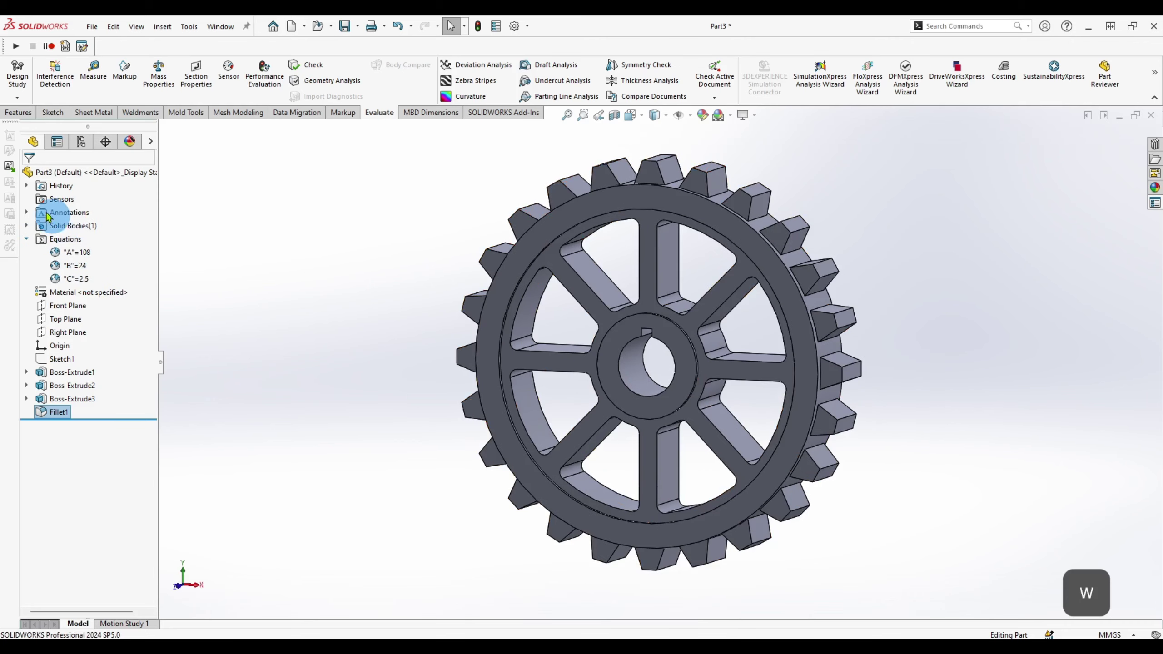
right_click(74, 293)
click(123, 304)
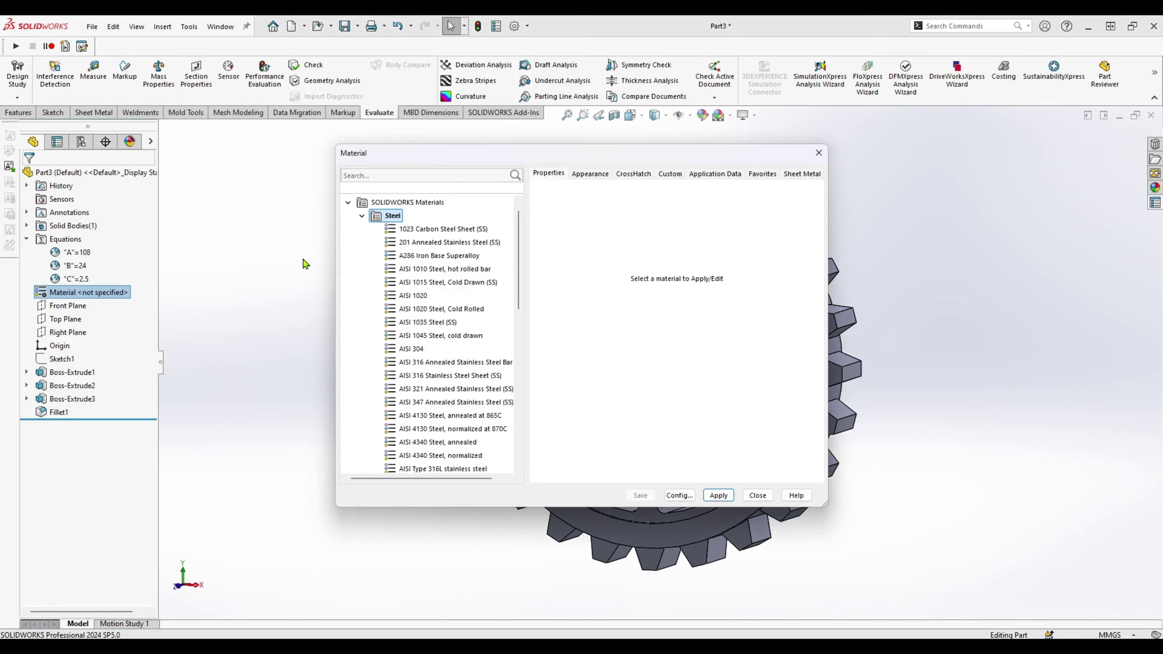
click(446, 172)
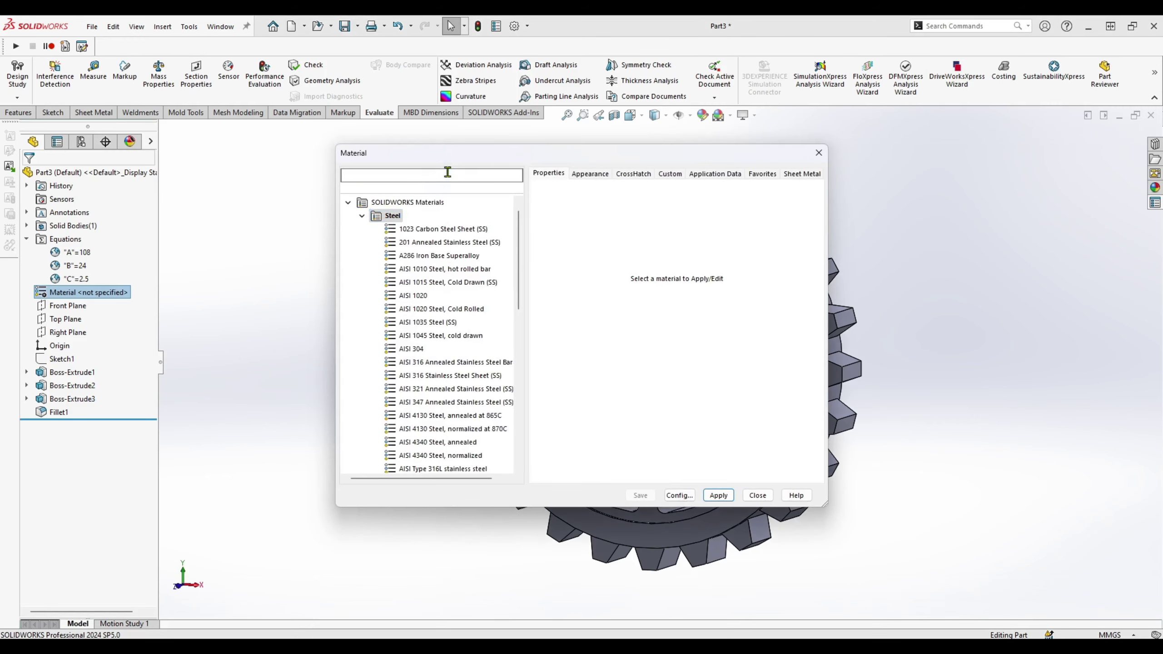
text(CAS)
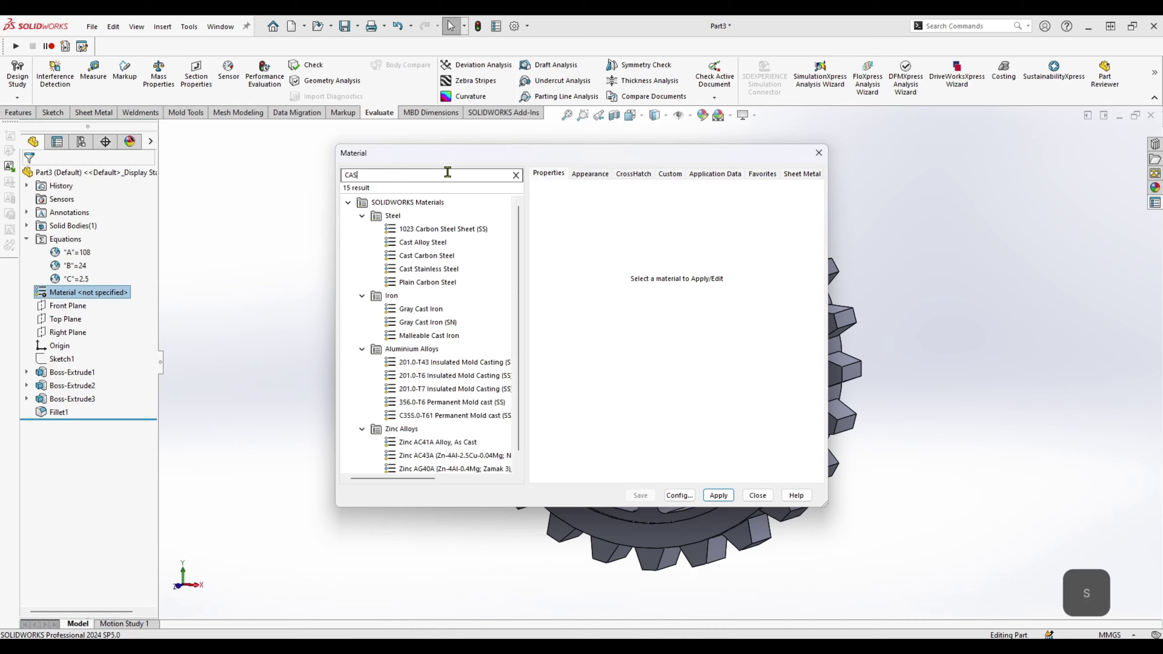
text(T CAR)
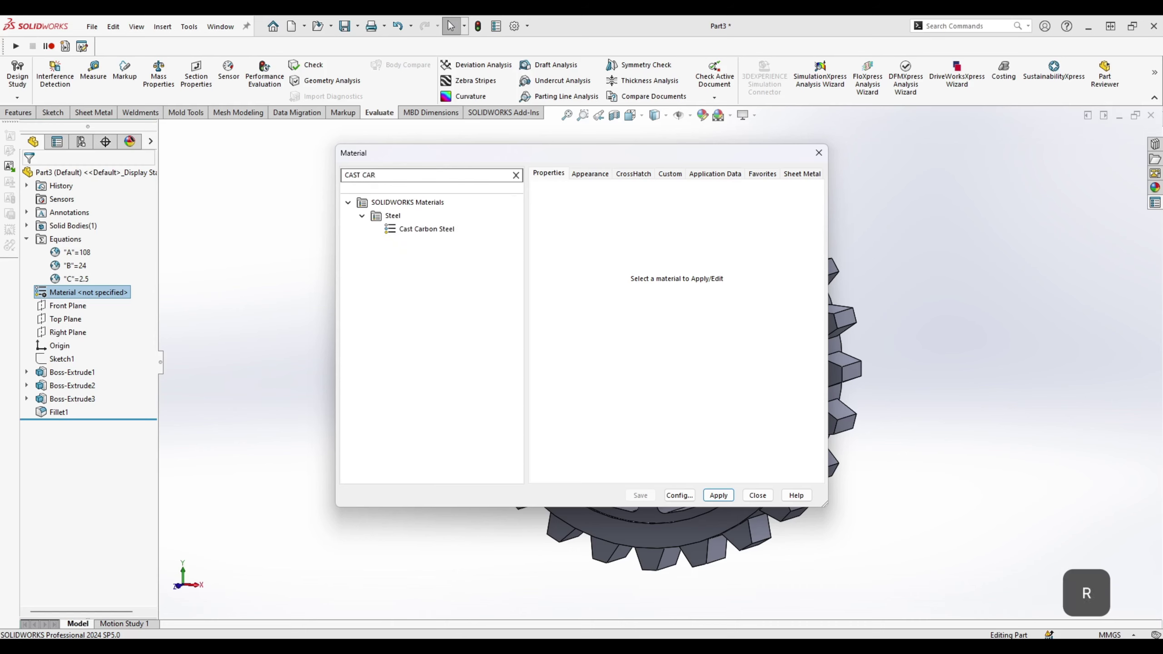
click(420, 229)
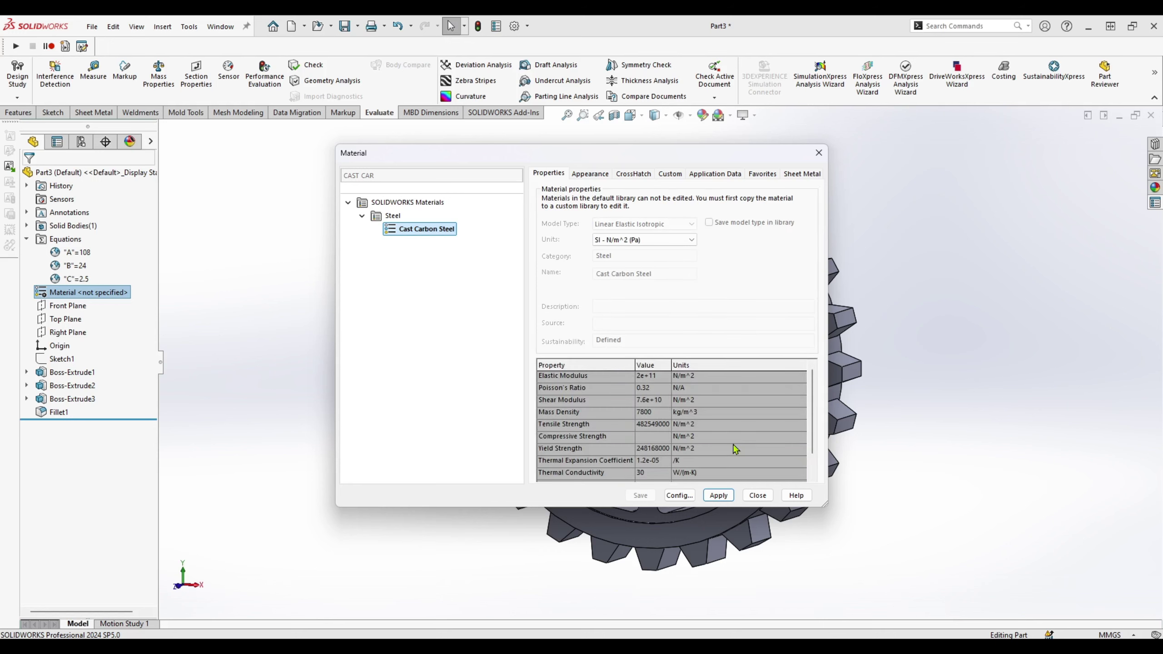
click(717, 499)
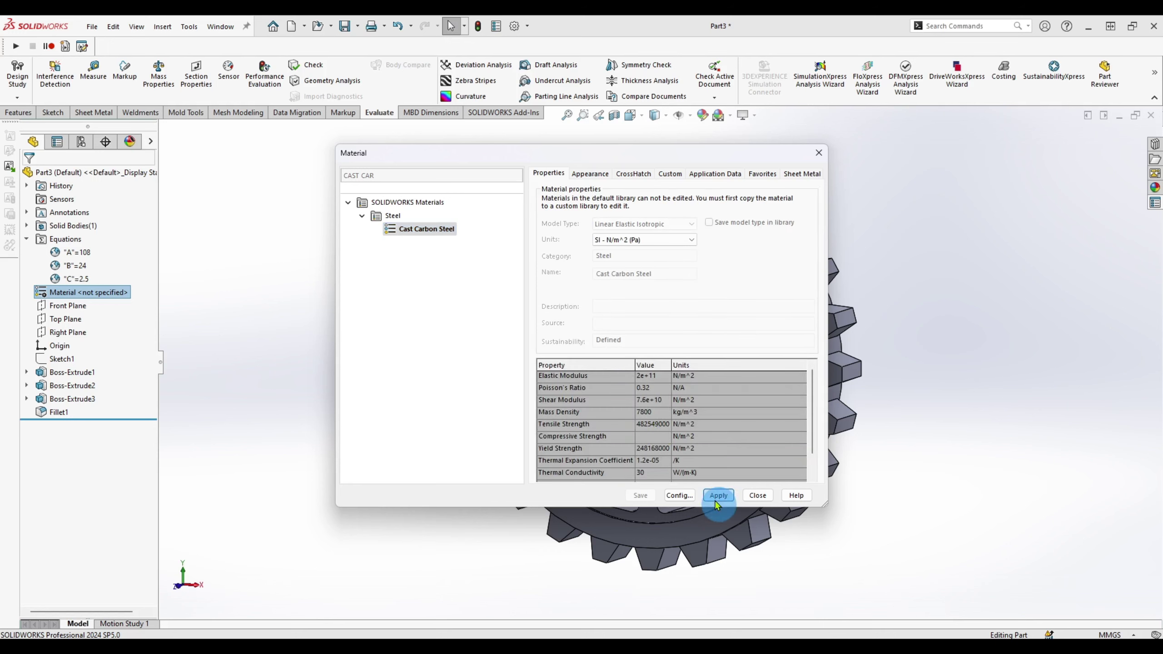
click(757, 495)
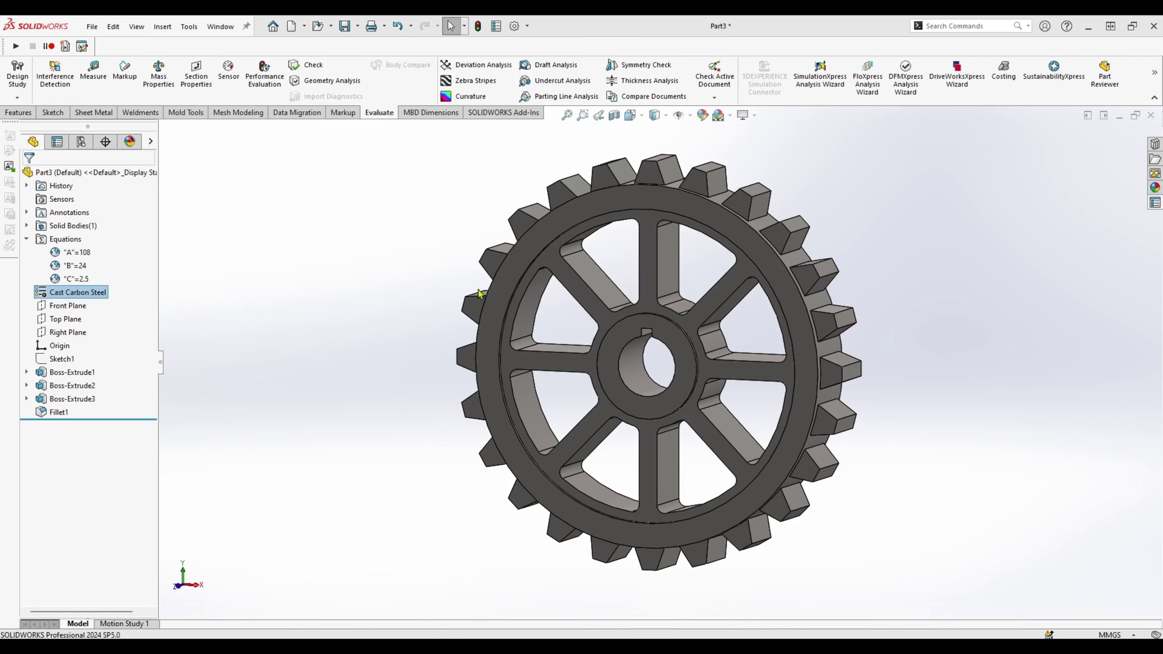
click(379, 241)
key(ctrl+b)
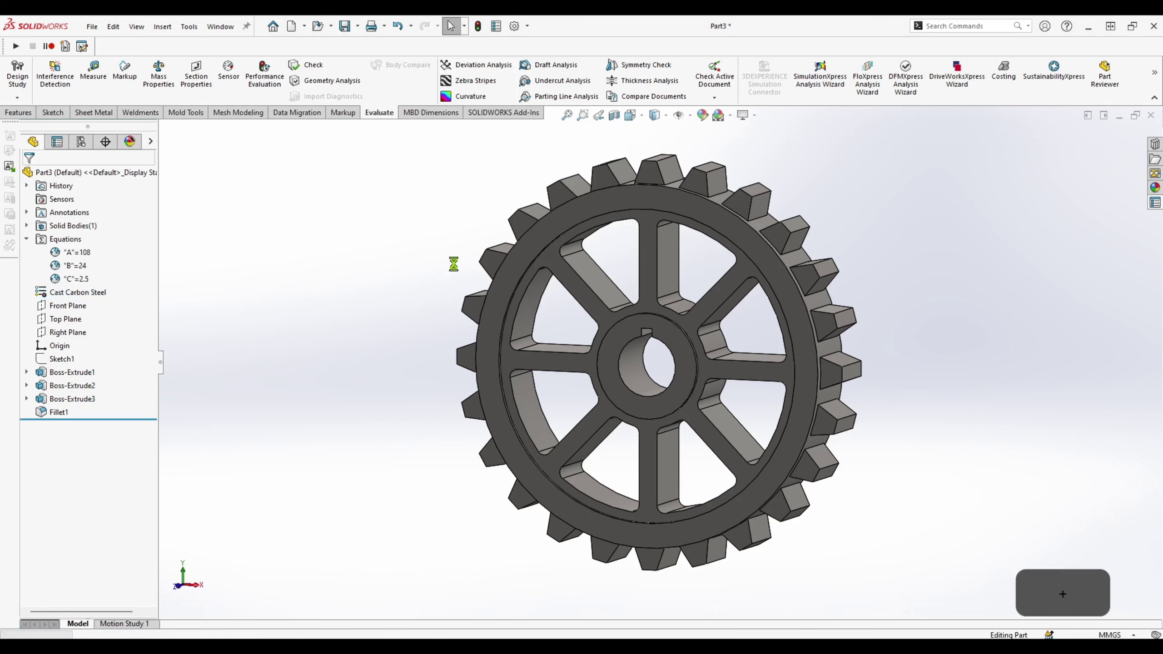
Step: Evaluate the part's mass properties and compare the mass with the Part A answer in the exercise PDF
click(159, 74)
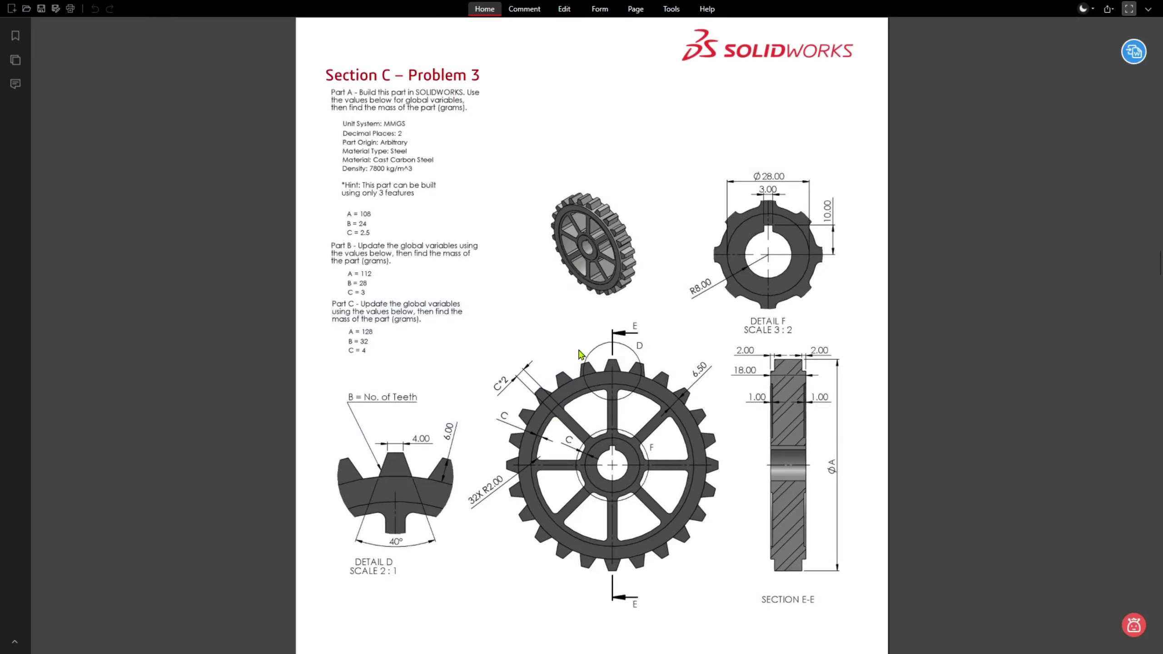
scroll(580, 354, down, 10)
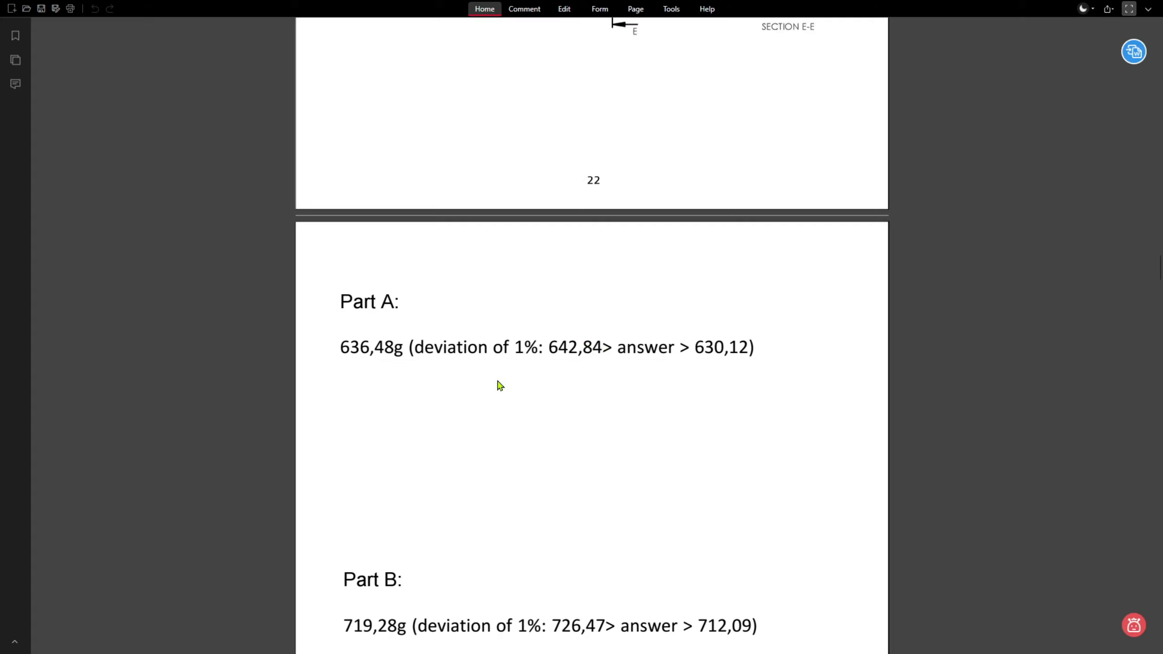
scroll(494, 406, up, 3)
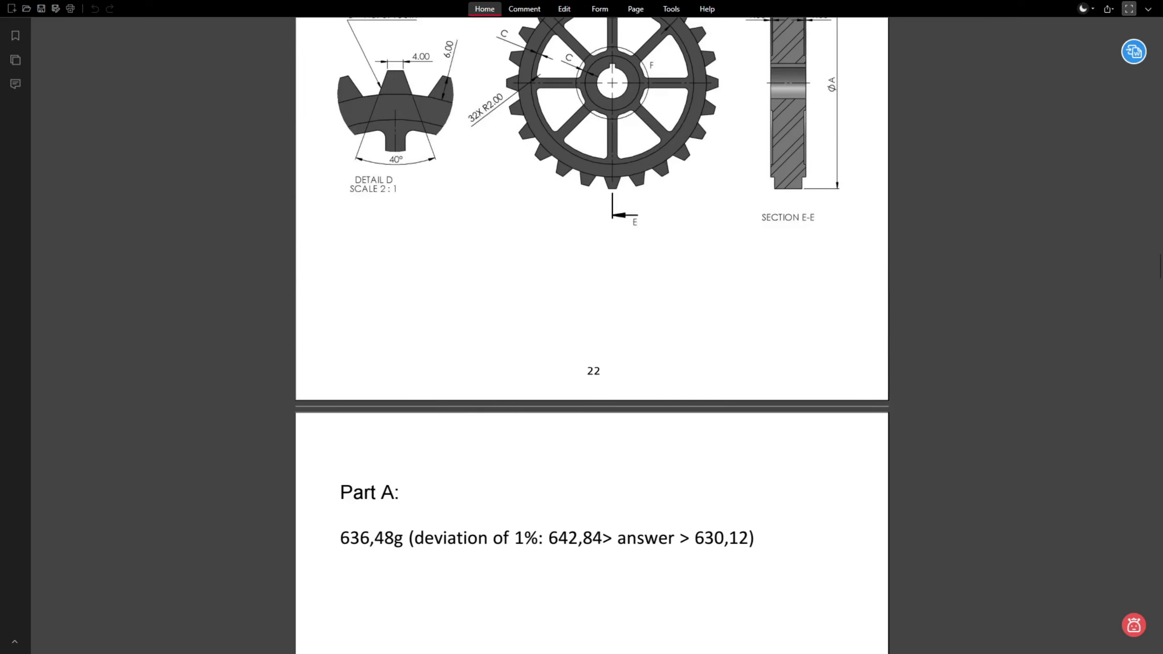
scroll(677, 411, up, 6)
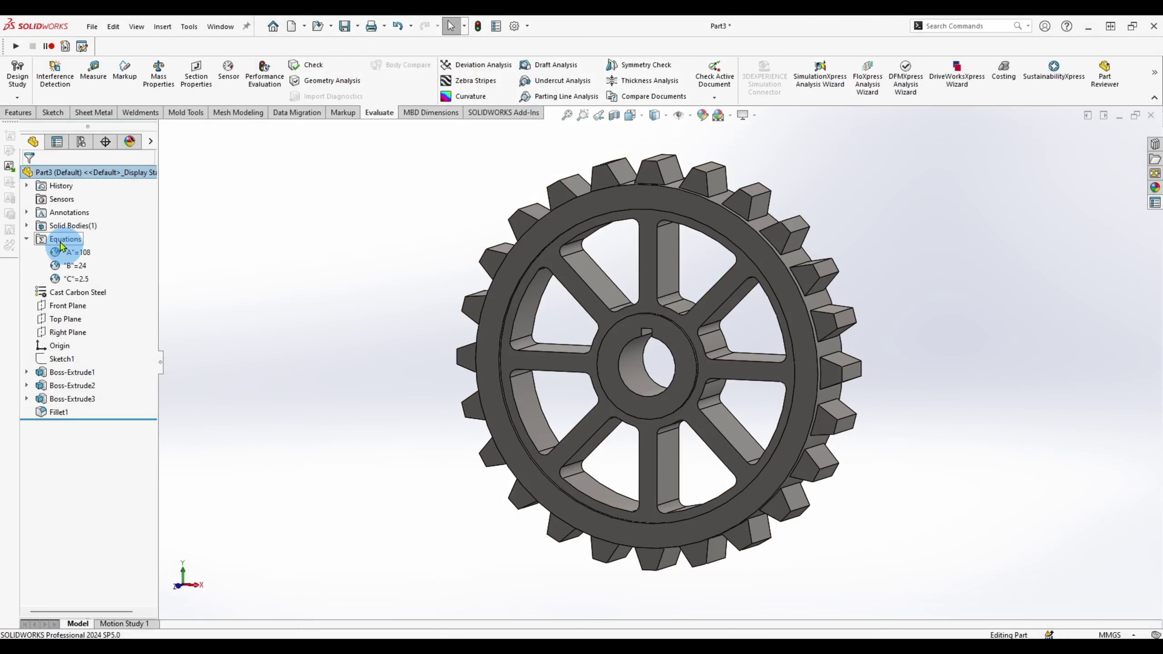
Step: Open the equations manager and set global variable A to 112 for Part B
right_click(63, 239)
click(108, 251)
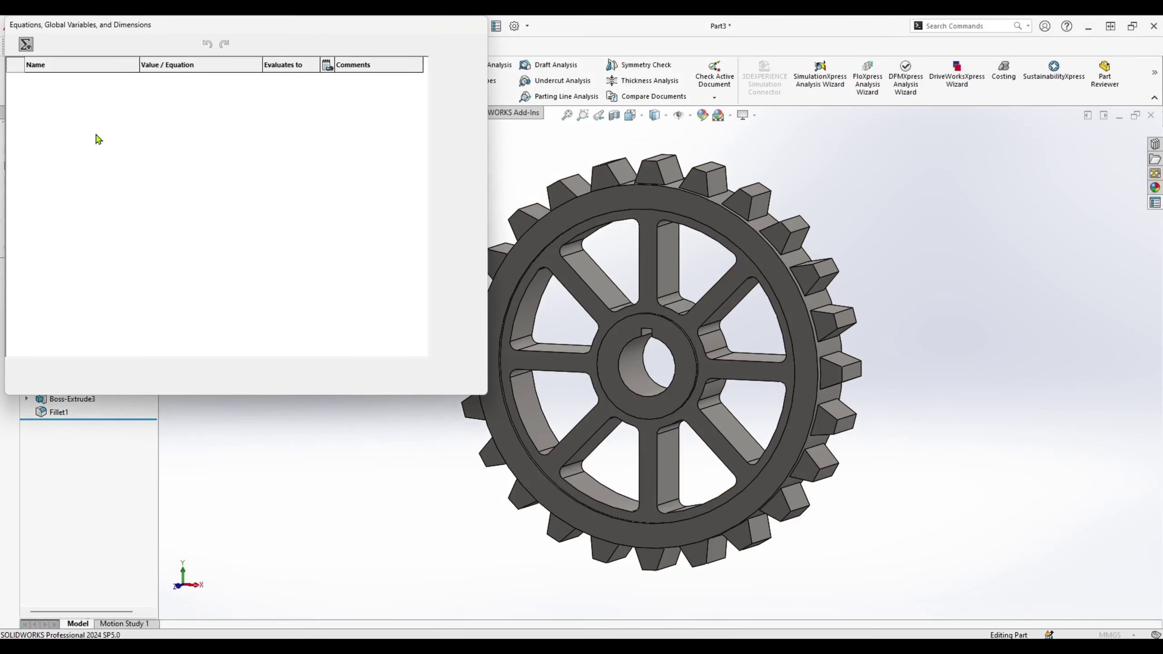
click(175, 90)
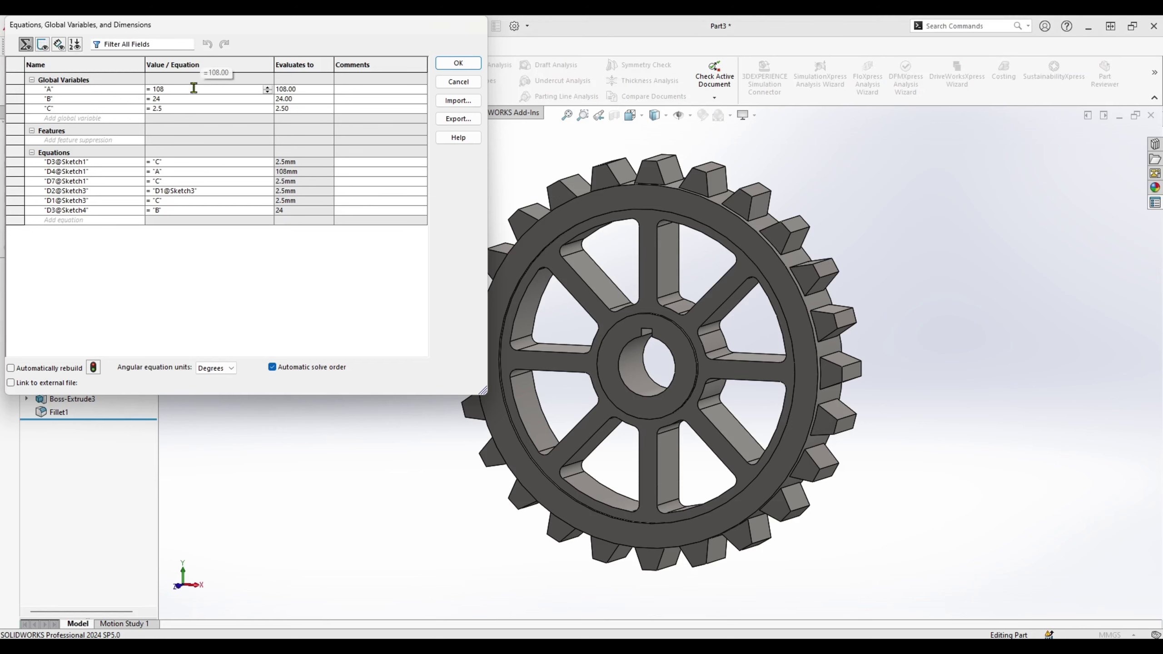
key(BackSpace)
key(BackSpace)
key(BackSpace)
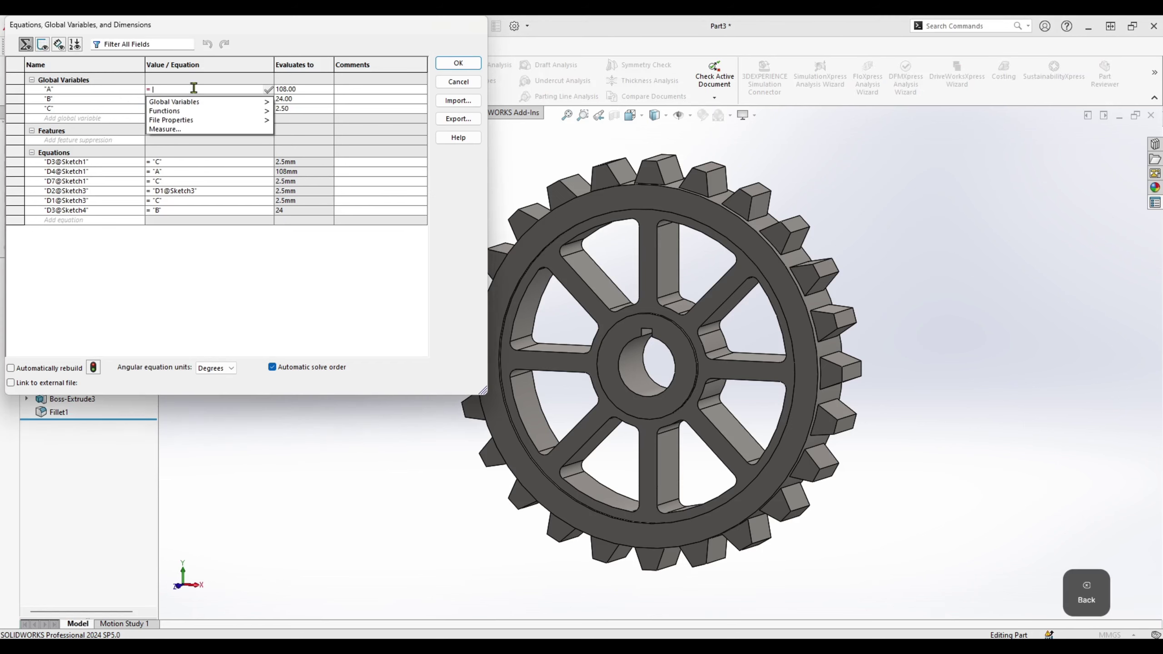
text(112)
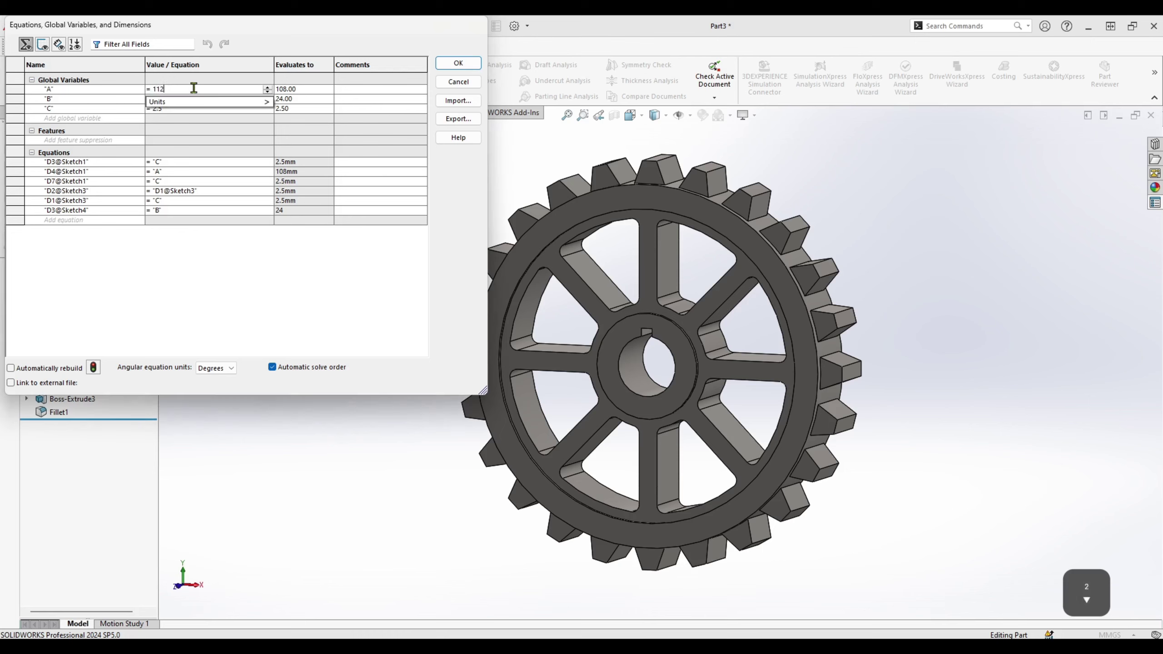
key(Tab)
key(Tab)
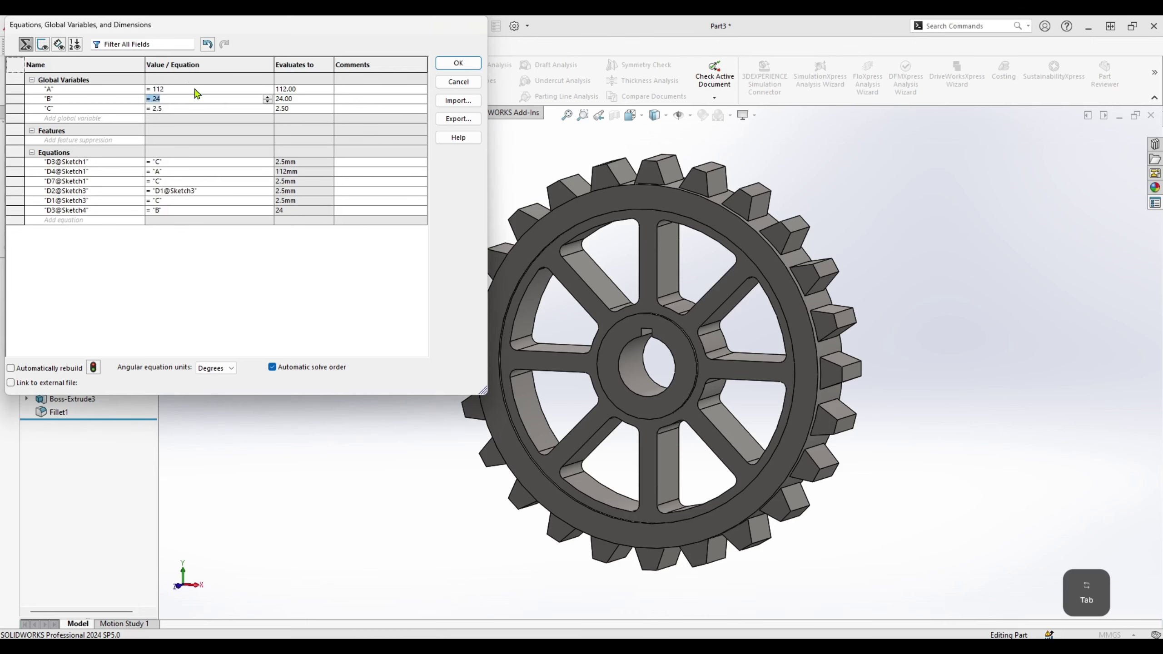
Step: Set global variable B to 28 and C to 3, and apply the equation changes to the gear
text(28)
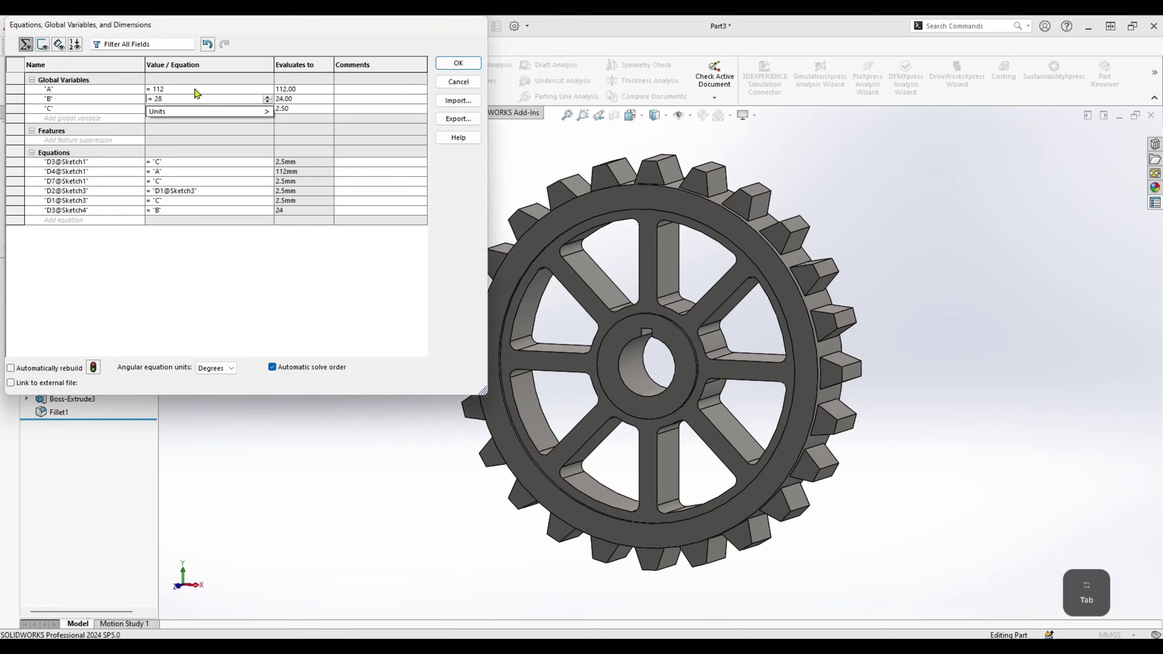
key(Tab)
key(Tab)
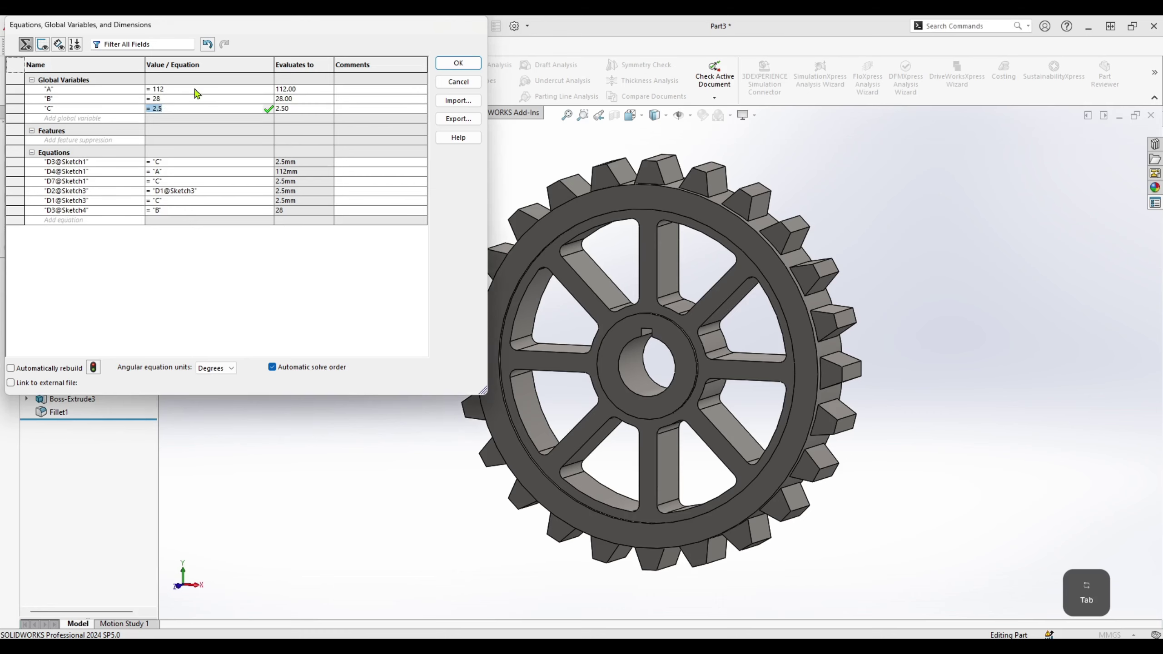
text(= 3)
click(224, 110)
key(Return)
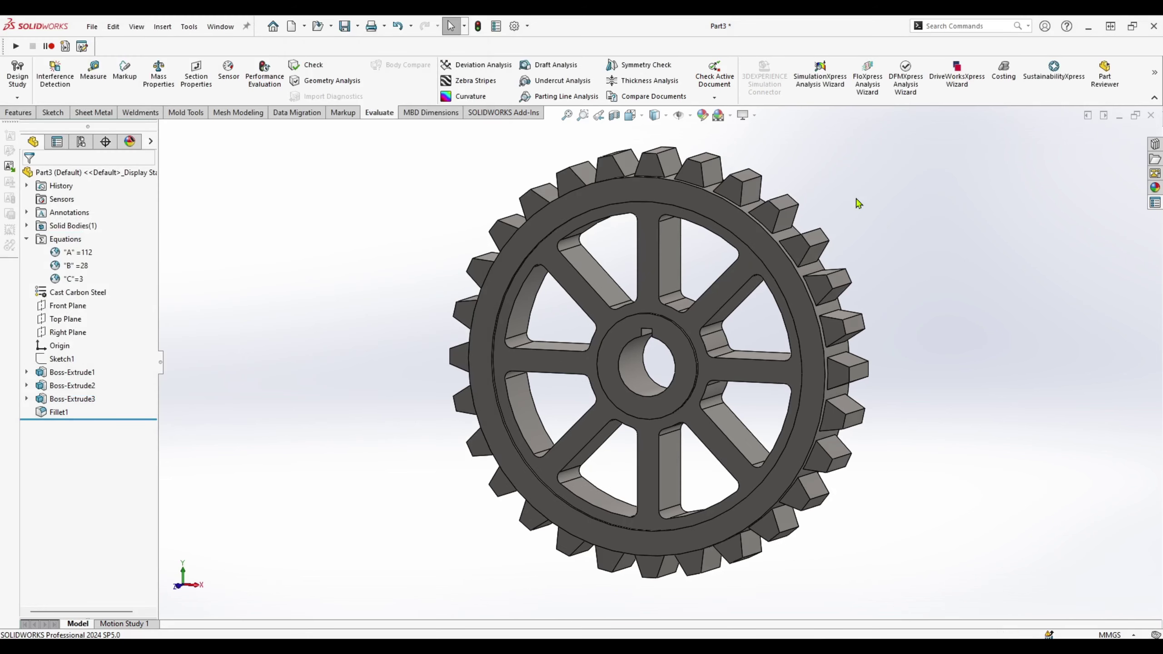
Step: Evaluate the updated gear's mass properties and compare the mass with the Part B answer in the exercise PDF
click(159, 74)
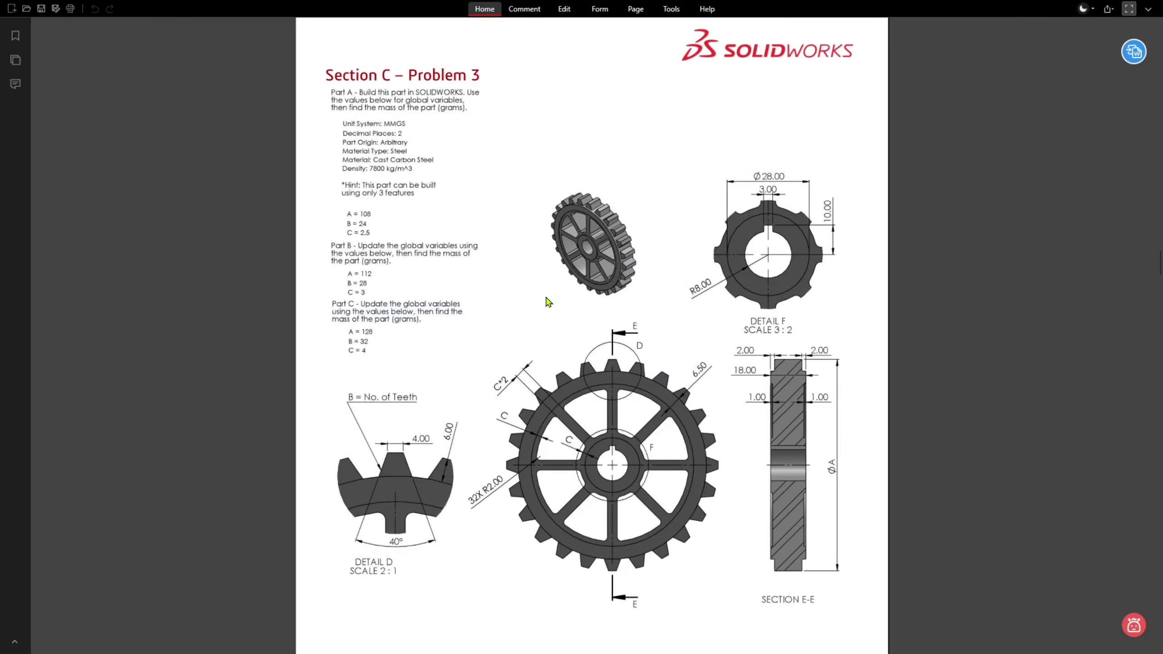
scroll(546, 295, down, 15)
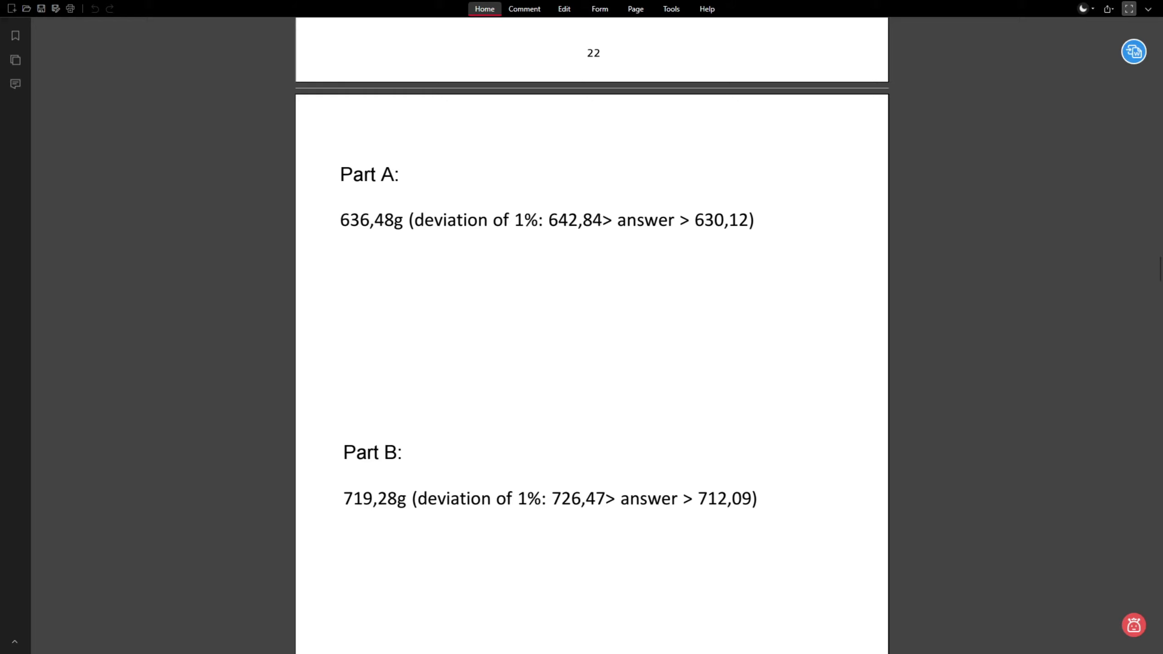
scroll(631, 411, up, 10)
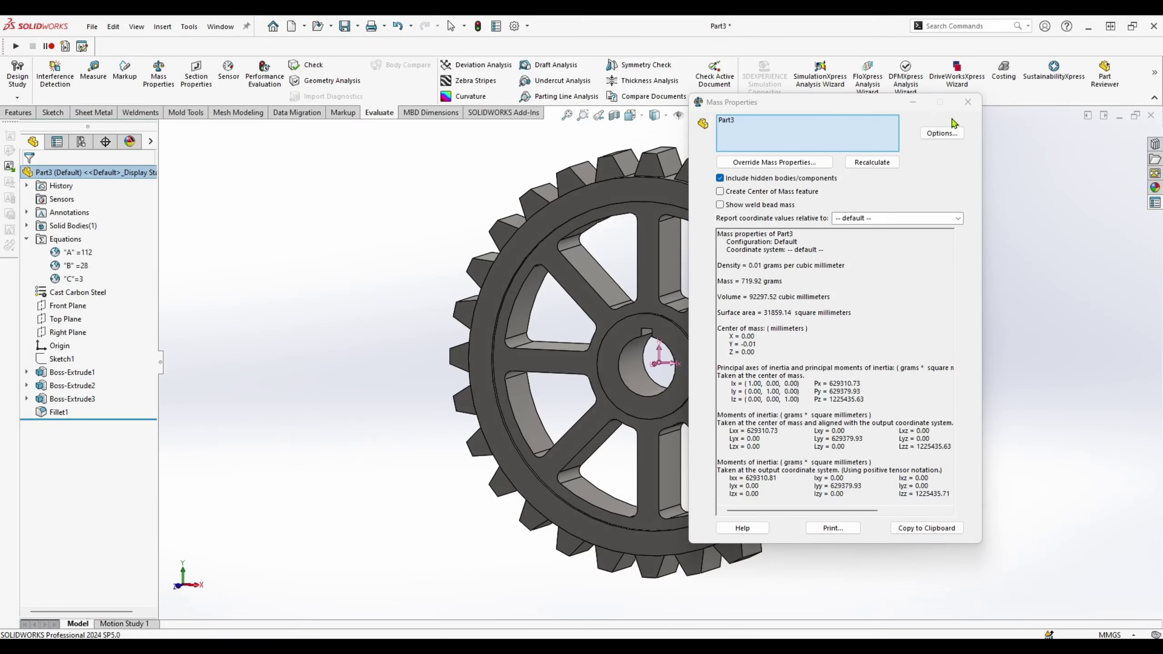
click(965, 97)
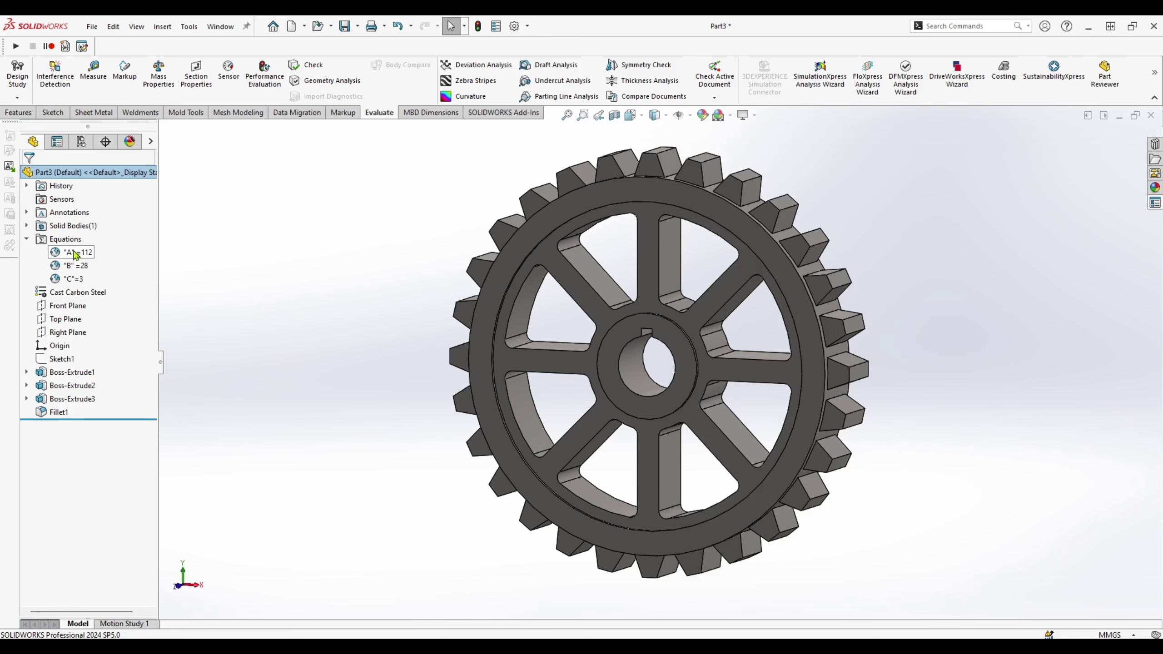
Step: Reopen the equations manager and set global variable A to 128 for Part C
right_click(73, 239)
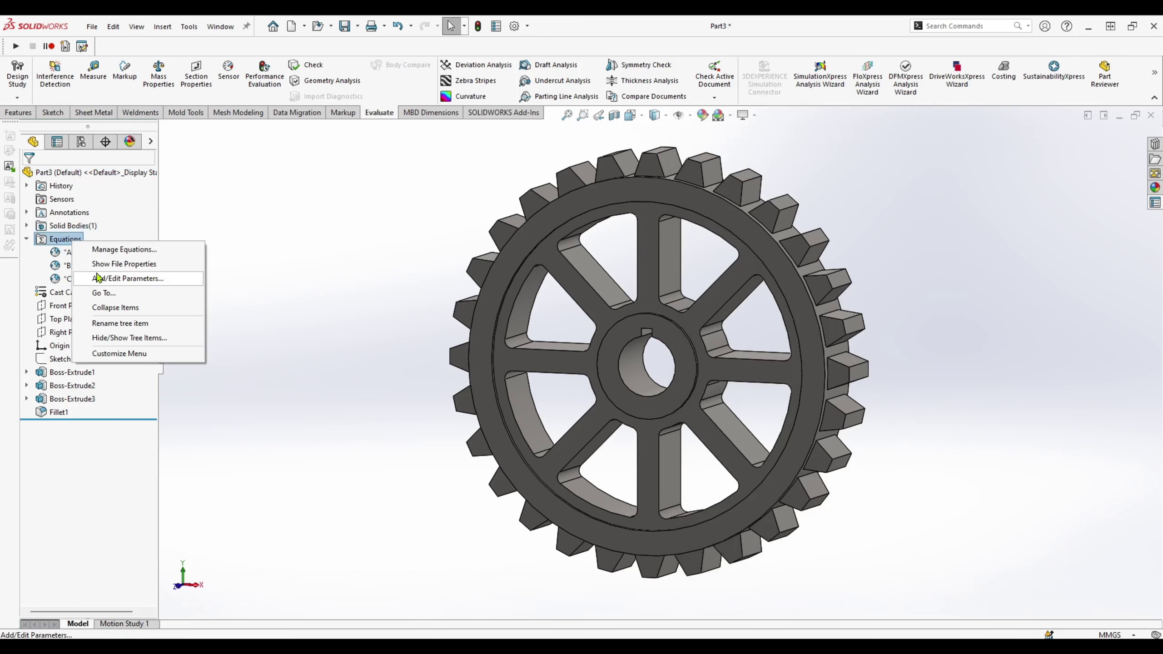
click(109, 250)
click(169, 89)
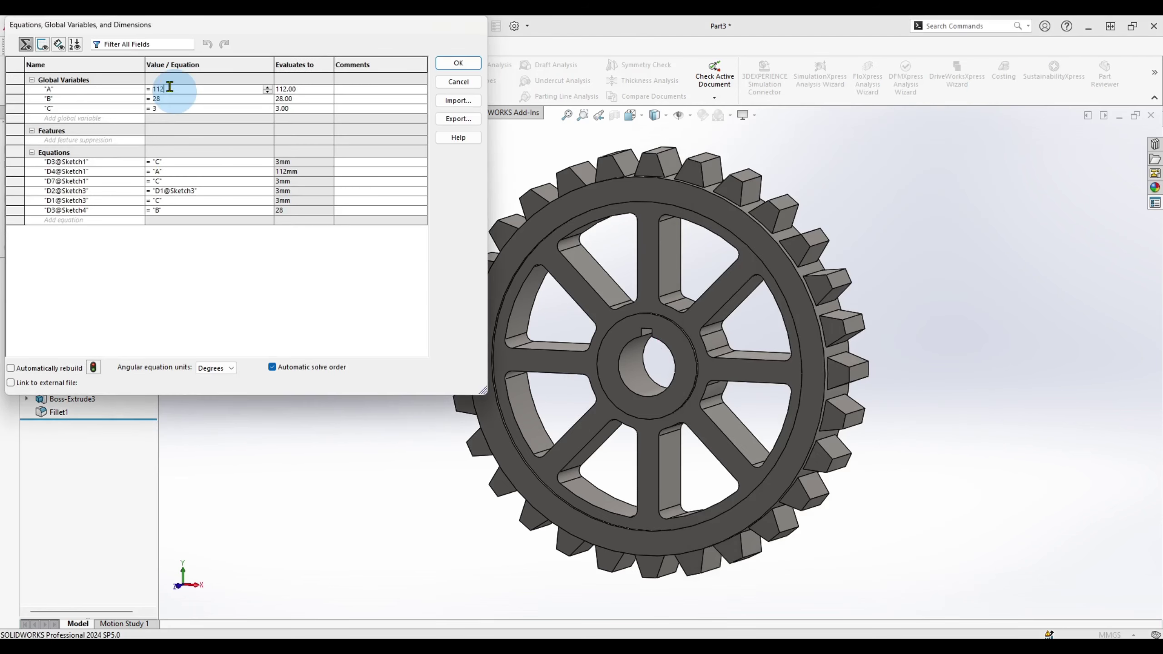
key(BackSpace)
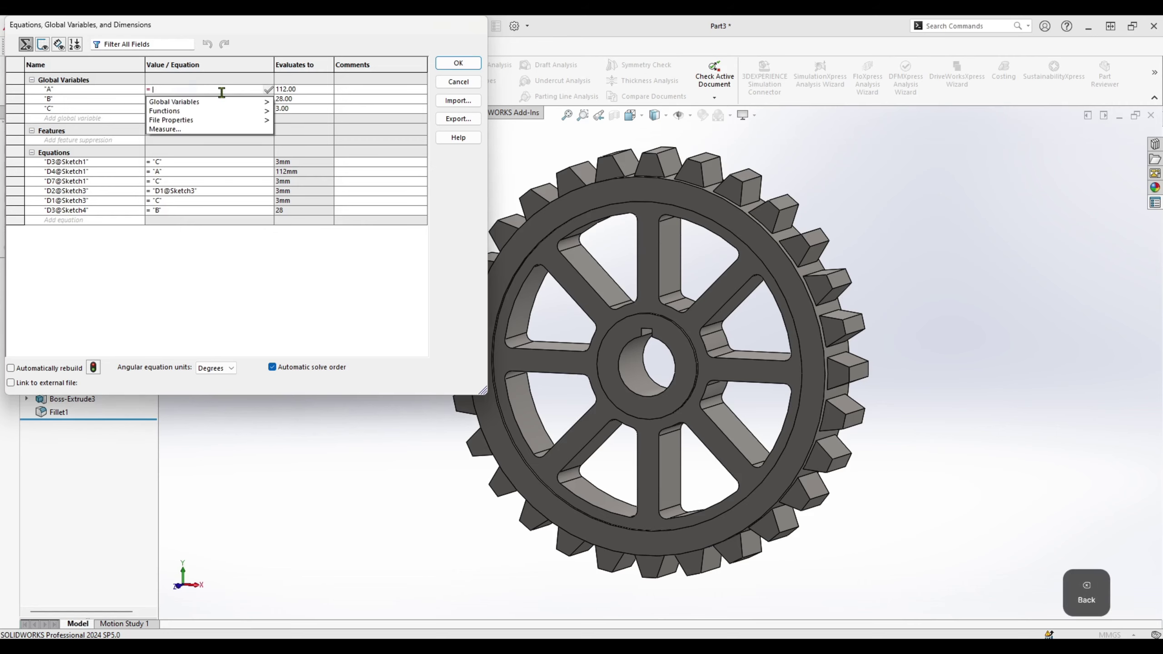
text(12)
key(Tab)
key(Tab)
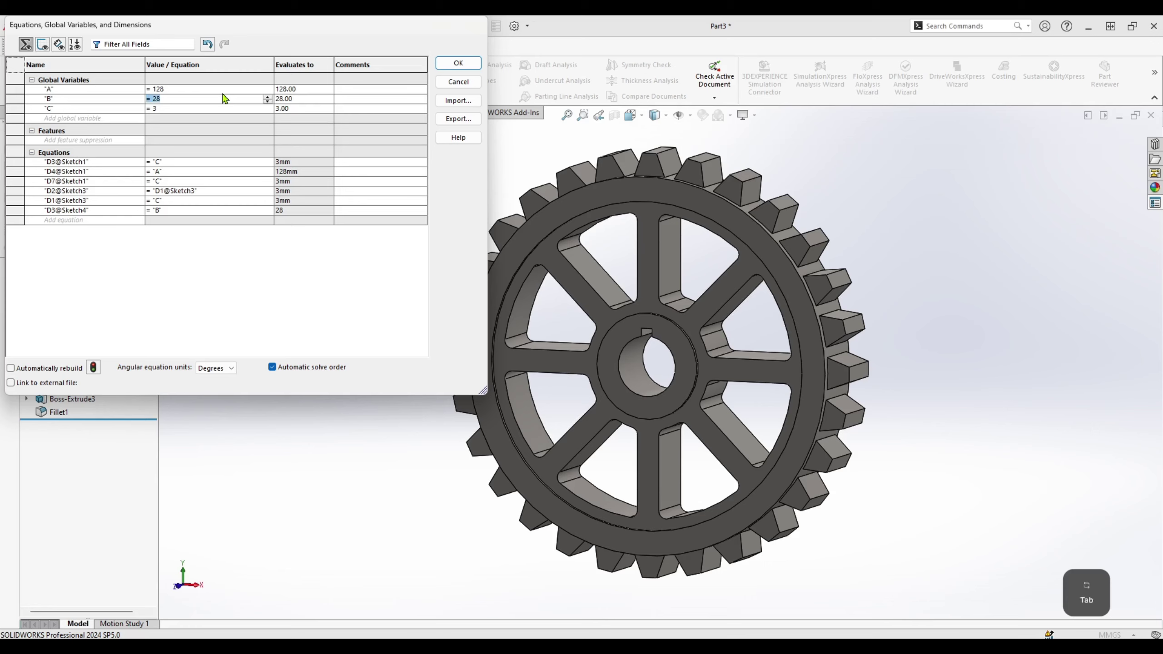
Step: Set global variable B to 32 and C to 4, and apply the equation changes to the gear
text(=32)
key(Tab)
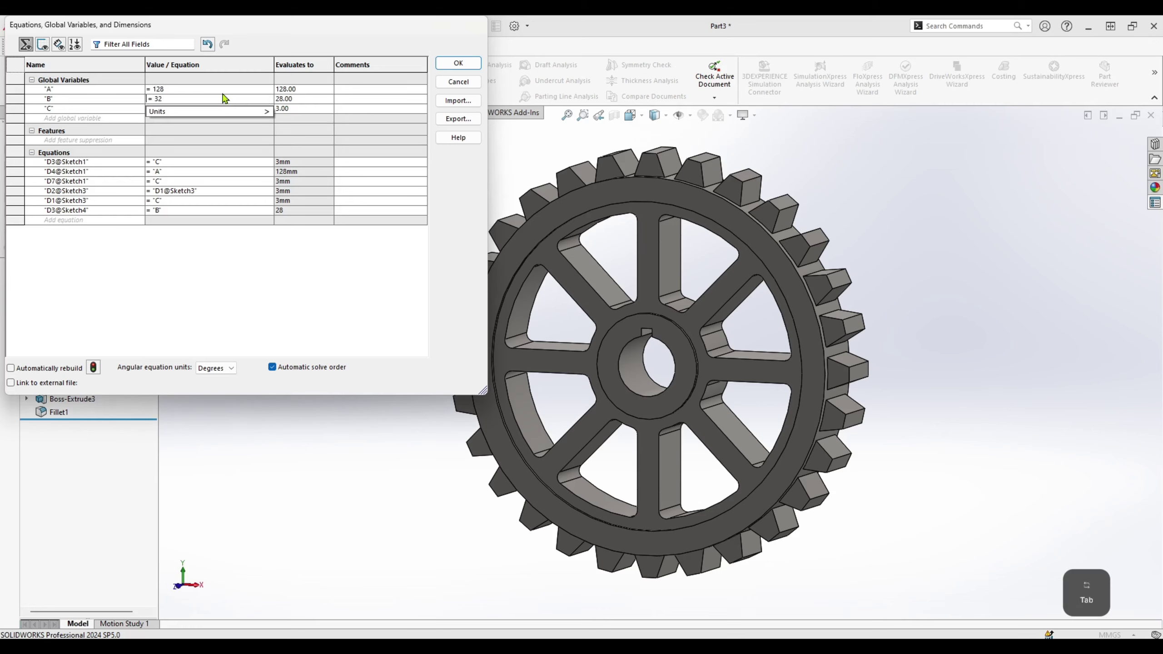
key(Tab)
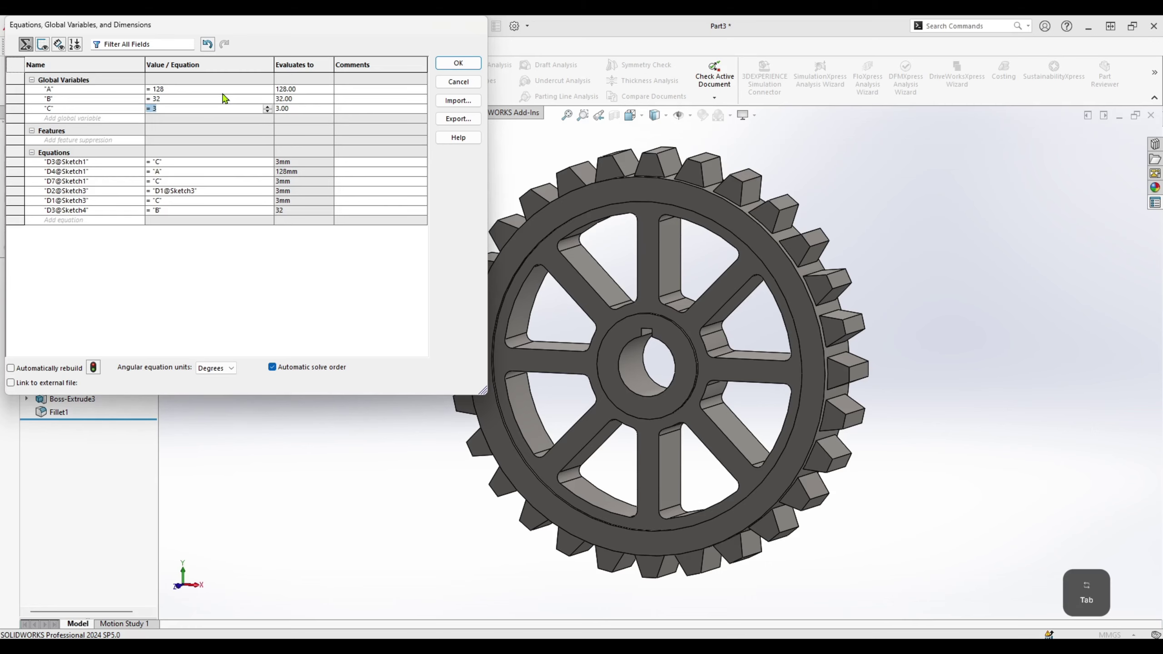
text(4)
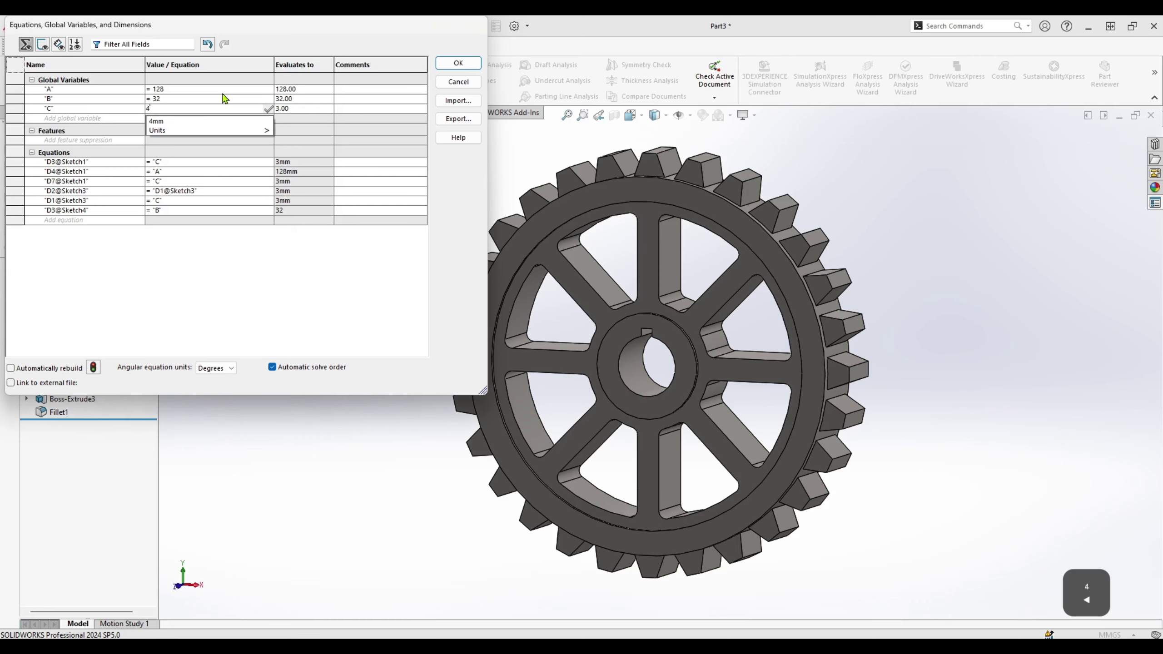
key(Return)
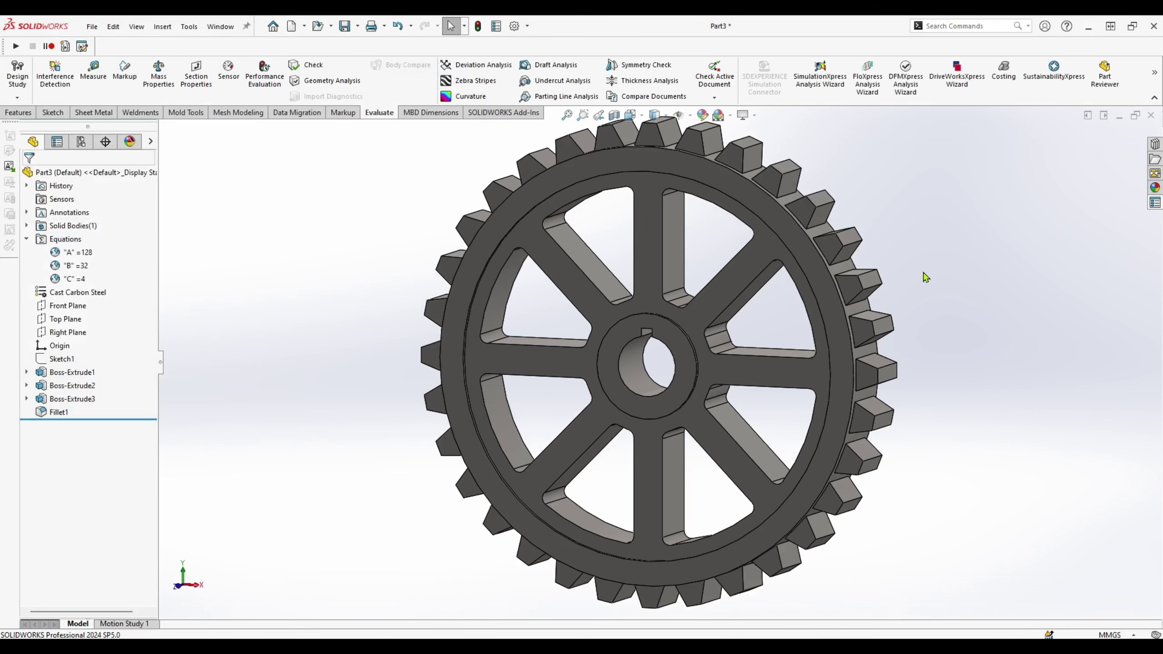
Step: Evaluate the resized gear's mass properties and look up the Part C answer in the exercise PDF for comparison
key(w)
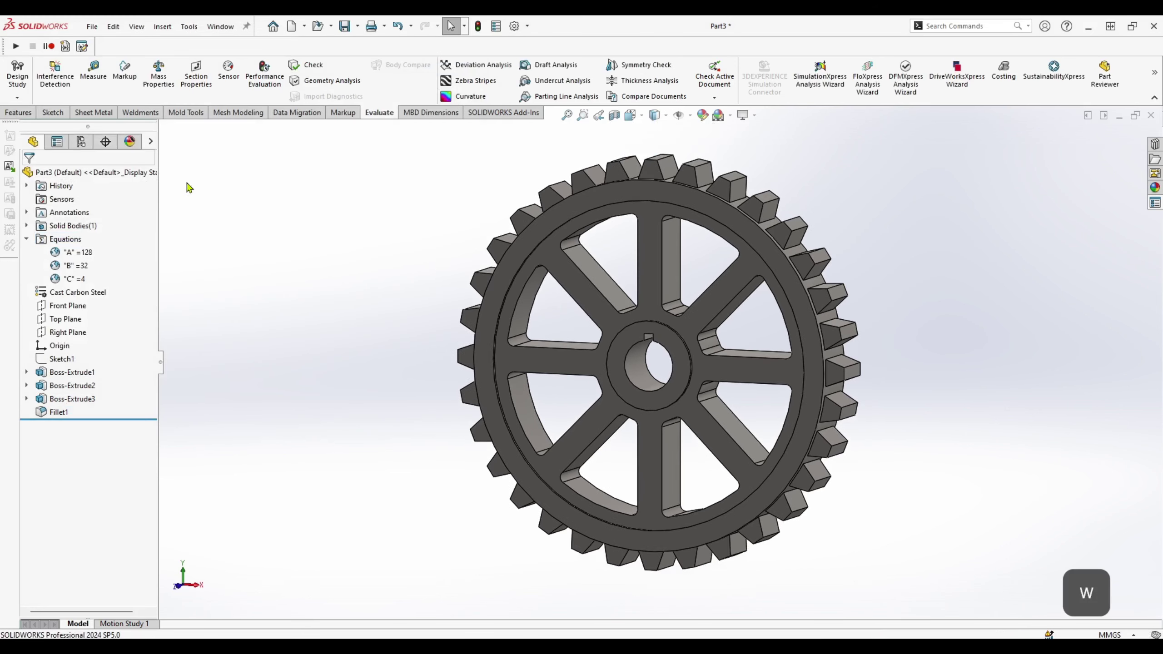
click(159, 73)
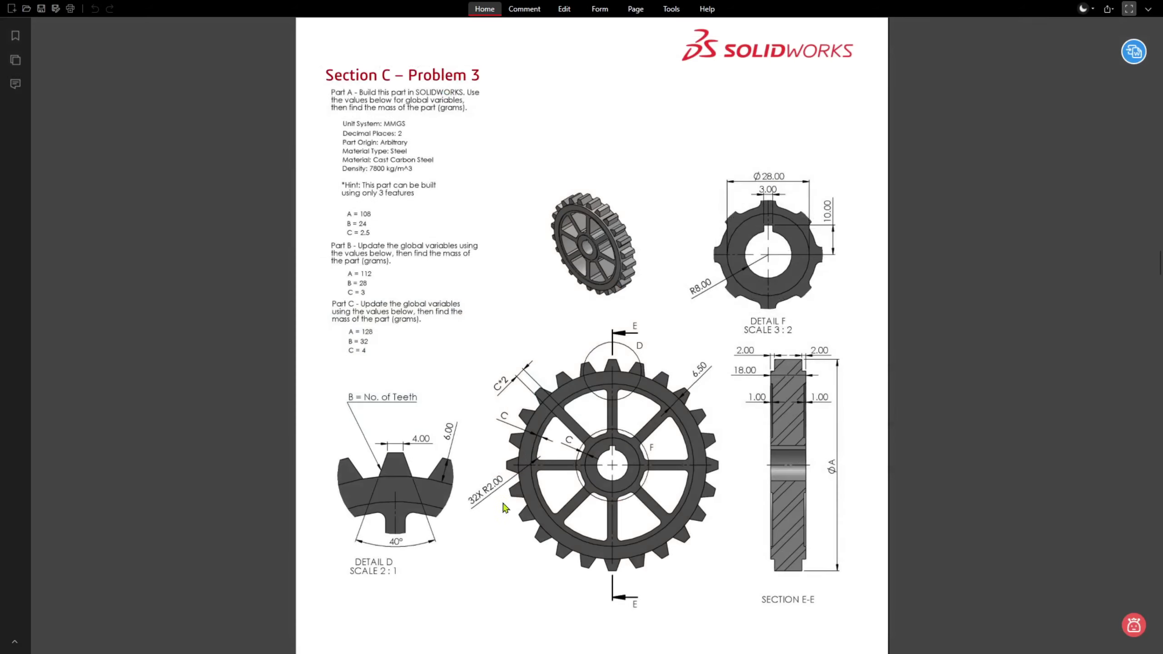
scroll(701, 252, down, 10)
scroll(703, 254, down, 8)
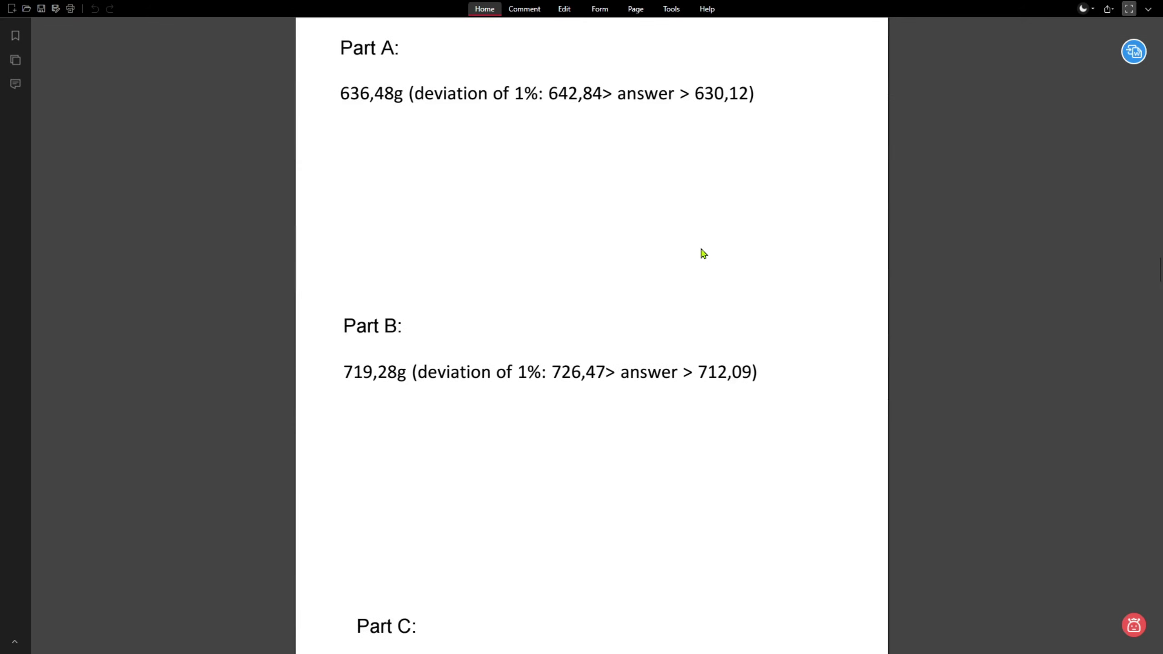